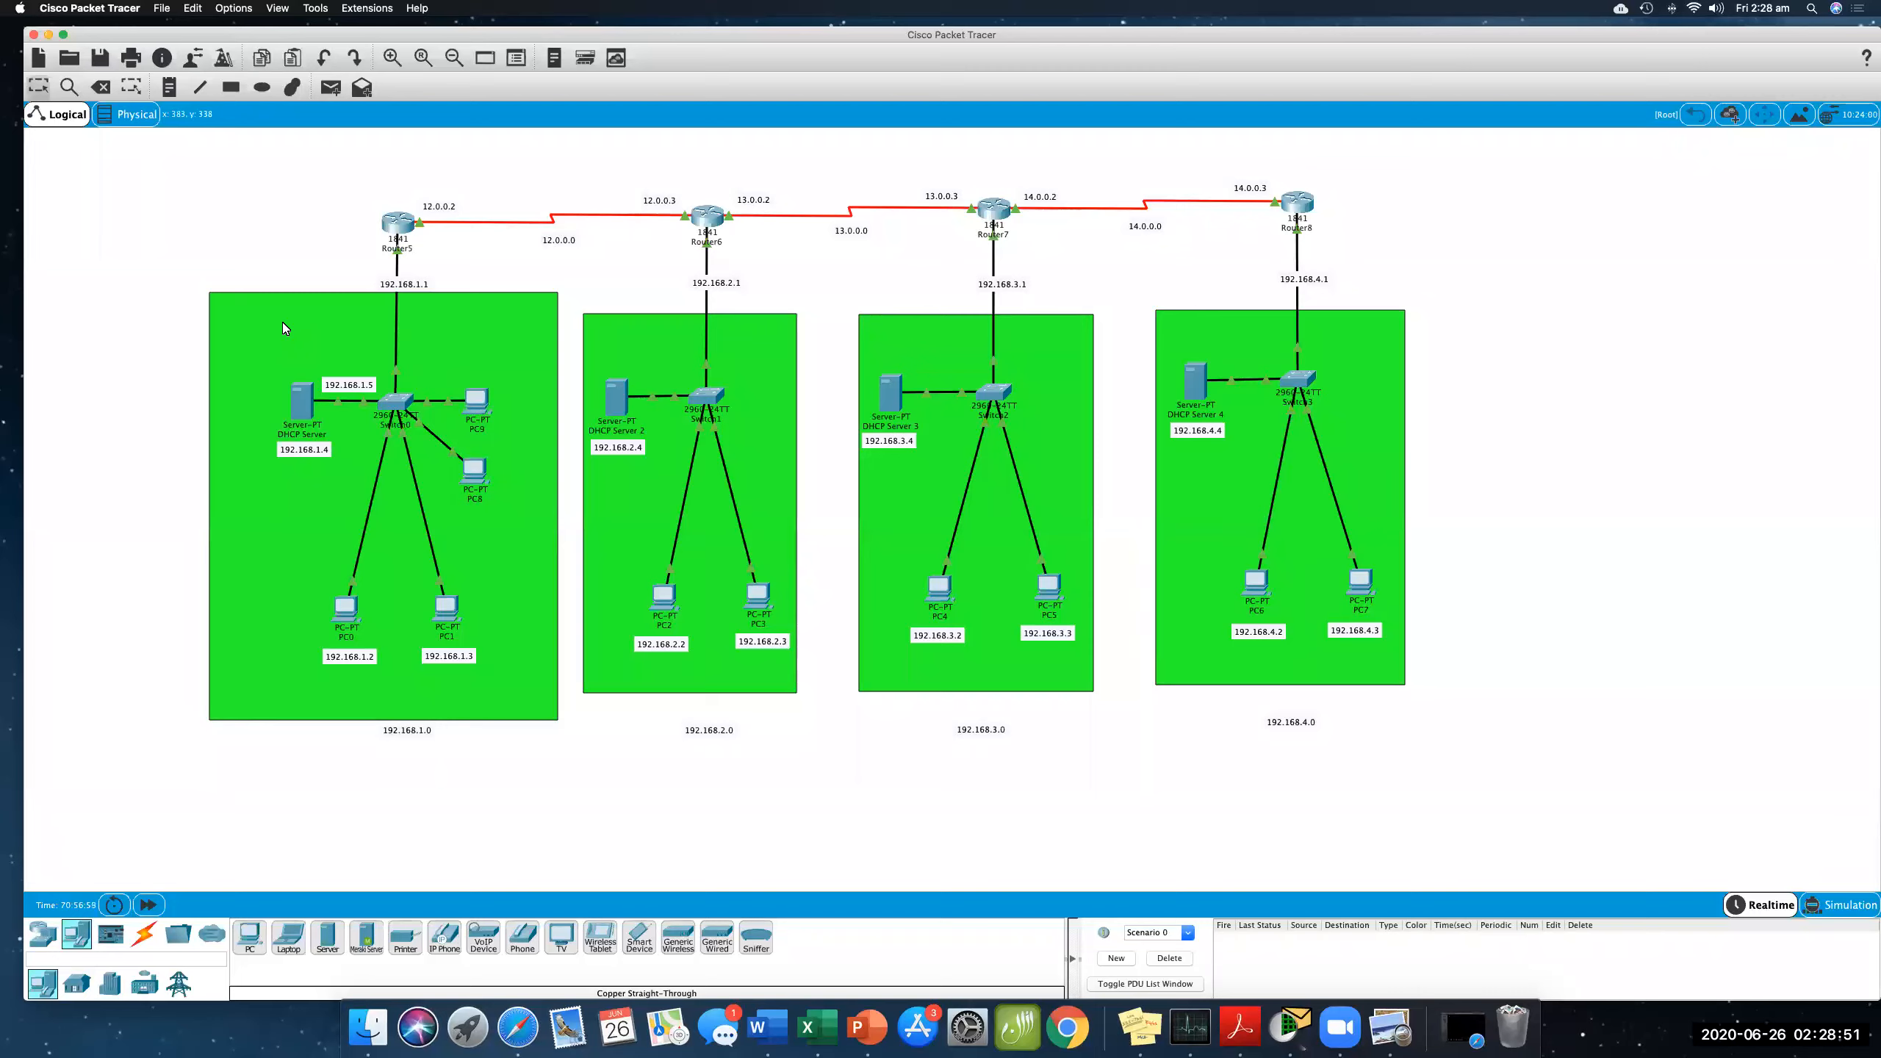
# - Add a generic server to the 192.168.1.0 network above the DHCP server and name it DNS Server
pyautogui.click(327, 936)
pyautogui.click(274, 317)
pyautogui.moveTo(264, 323); pyautogui.dragTo(239, 323)
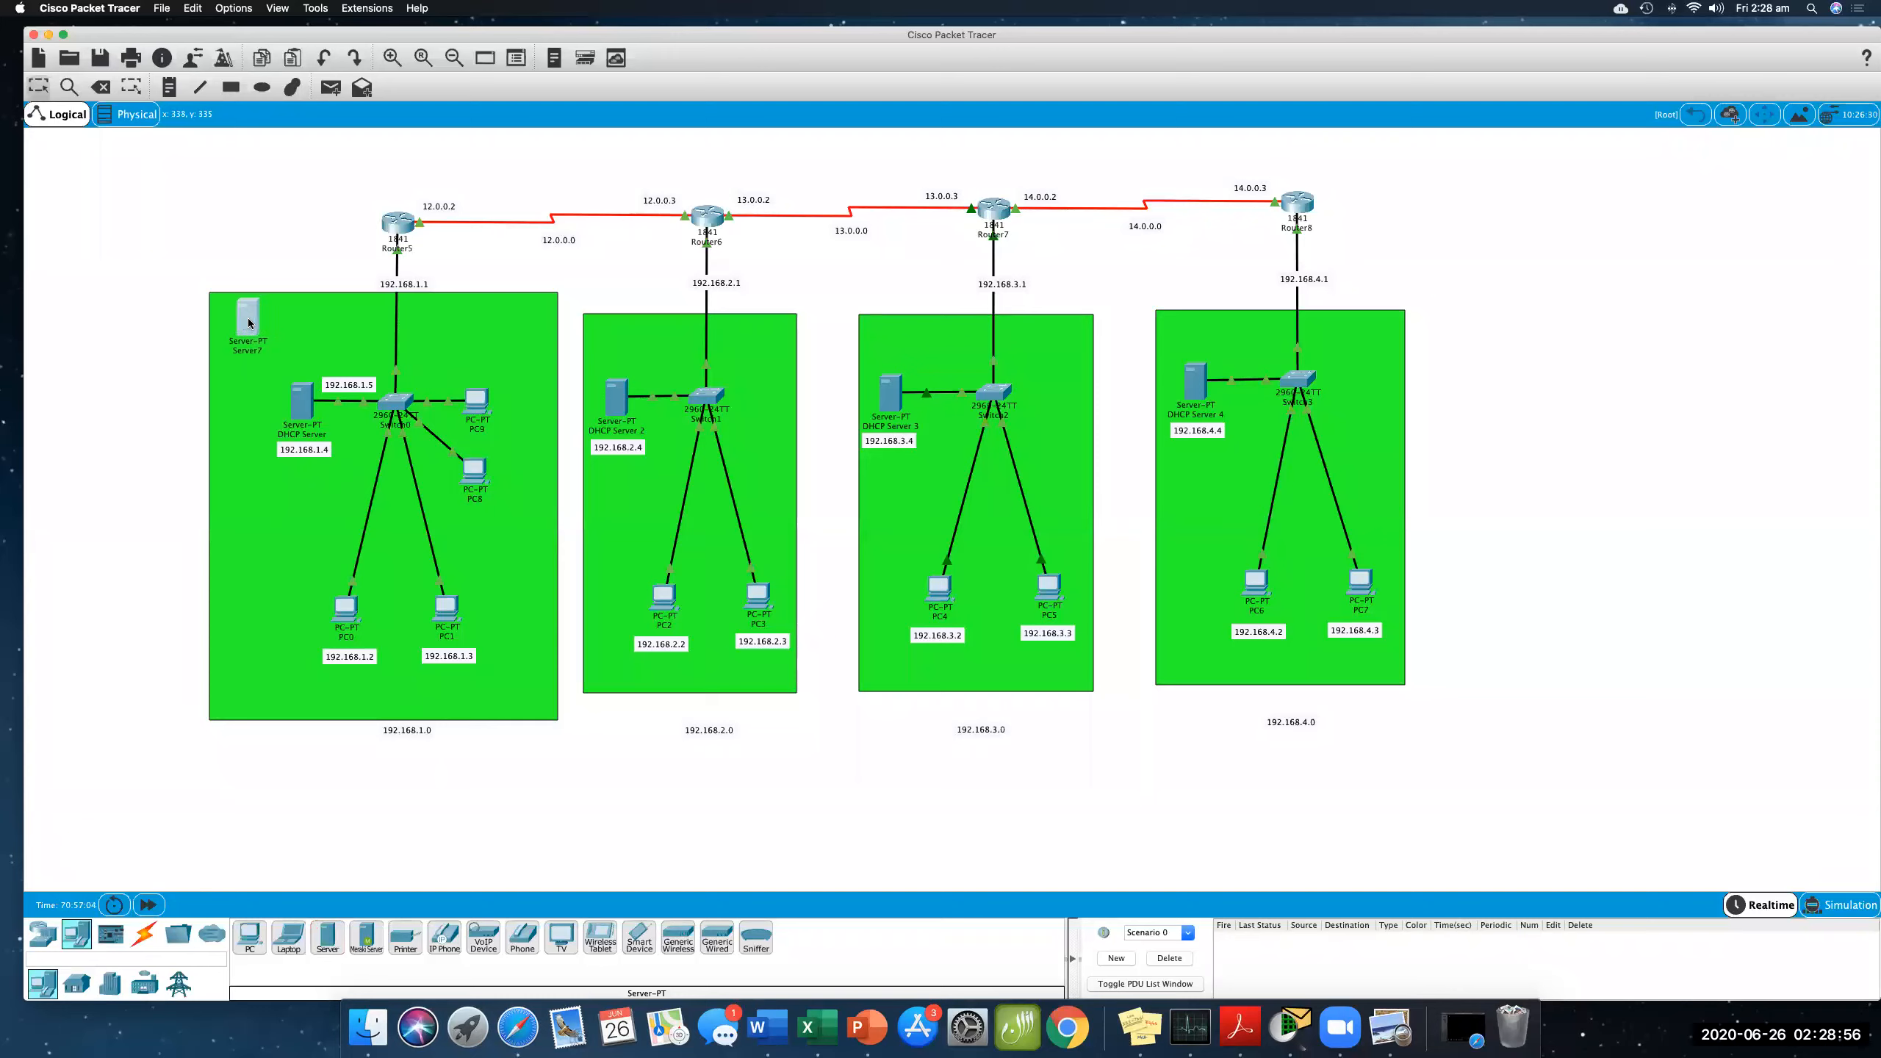
pyautogui.click(259, 353)
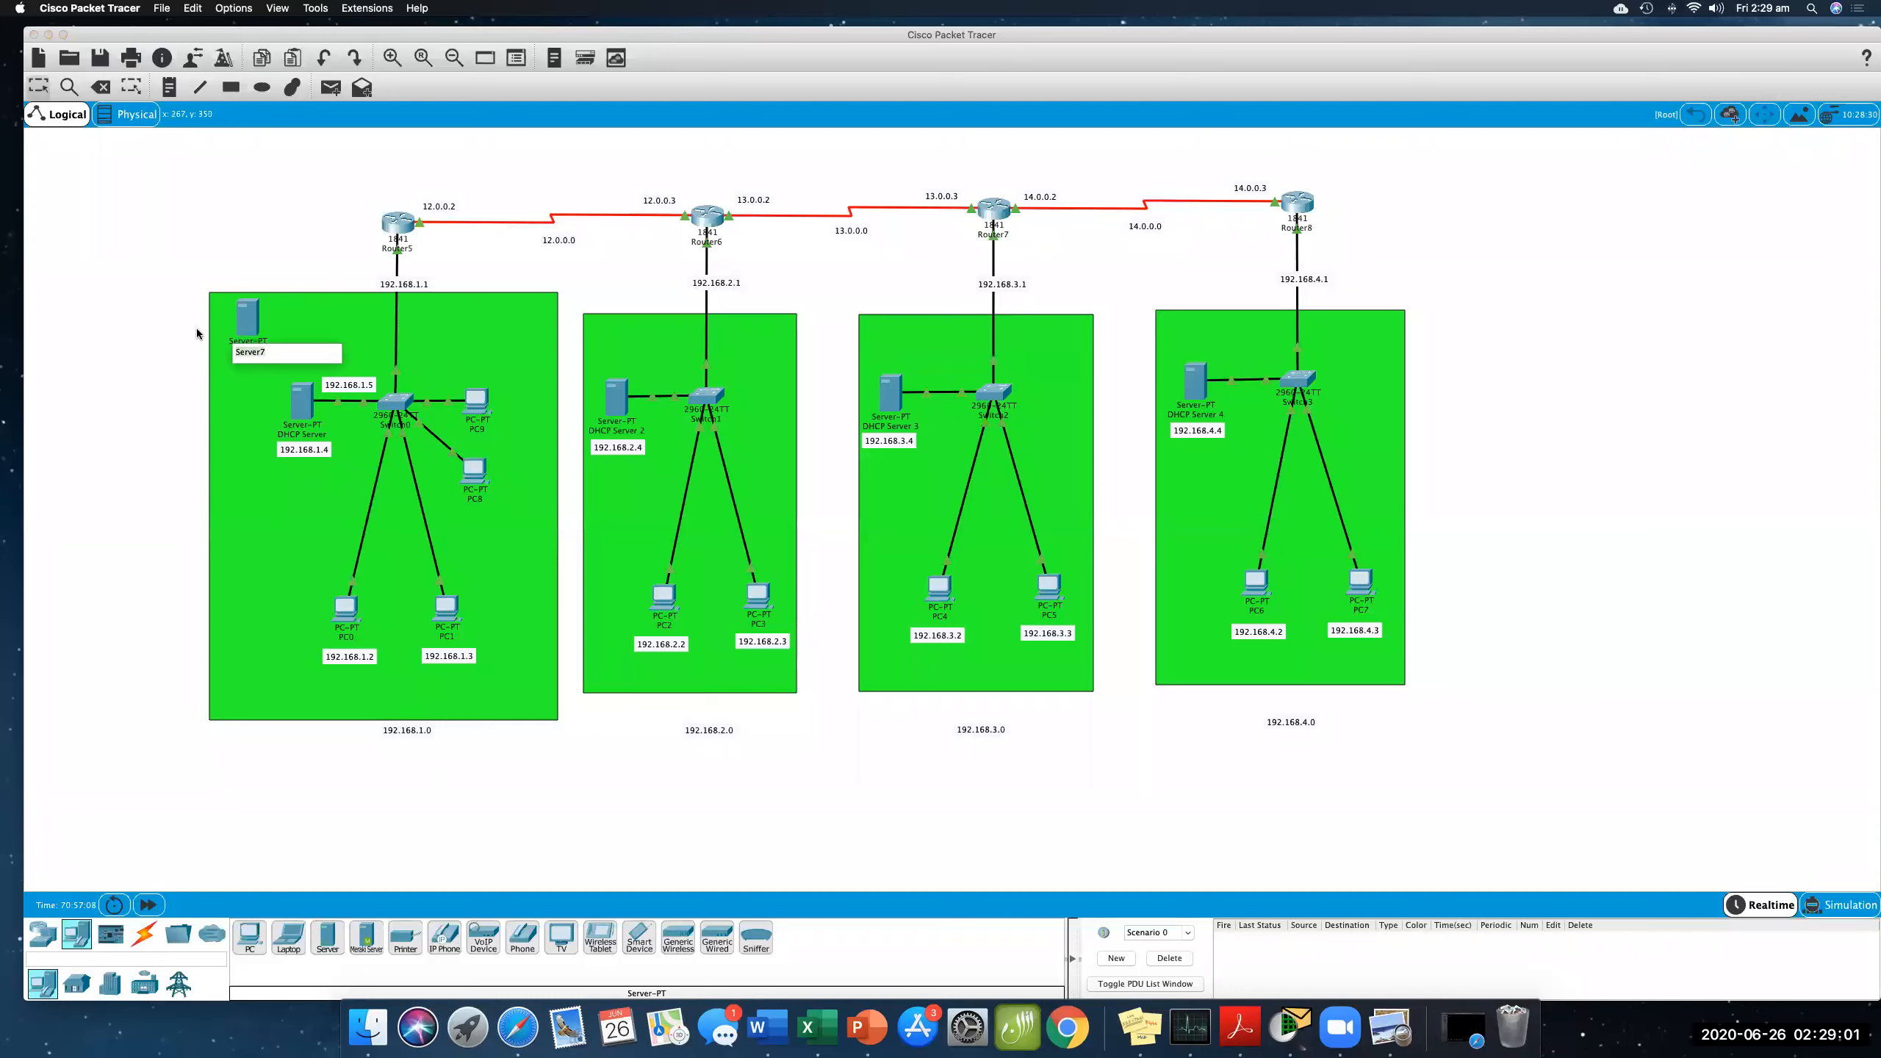
pyautogui.write('DNS Serv')
pyautogui.press('Return')
# - Place a text note reading 192.168.1.5 below the DNS Server
pyautogui.click(167, 87)
pyautogui.click(219, 363)
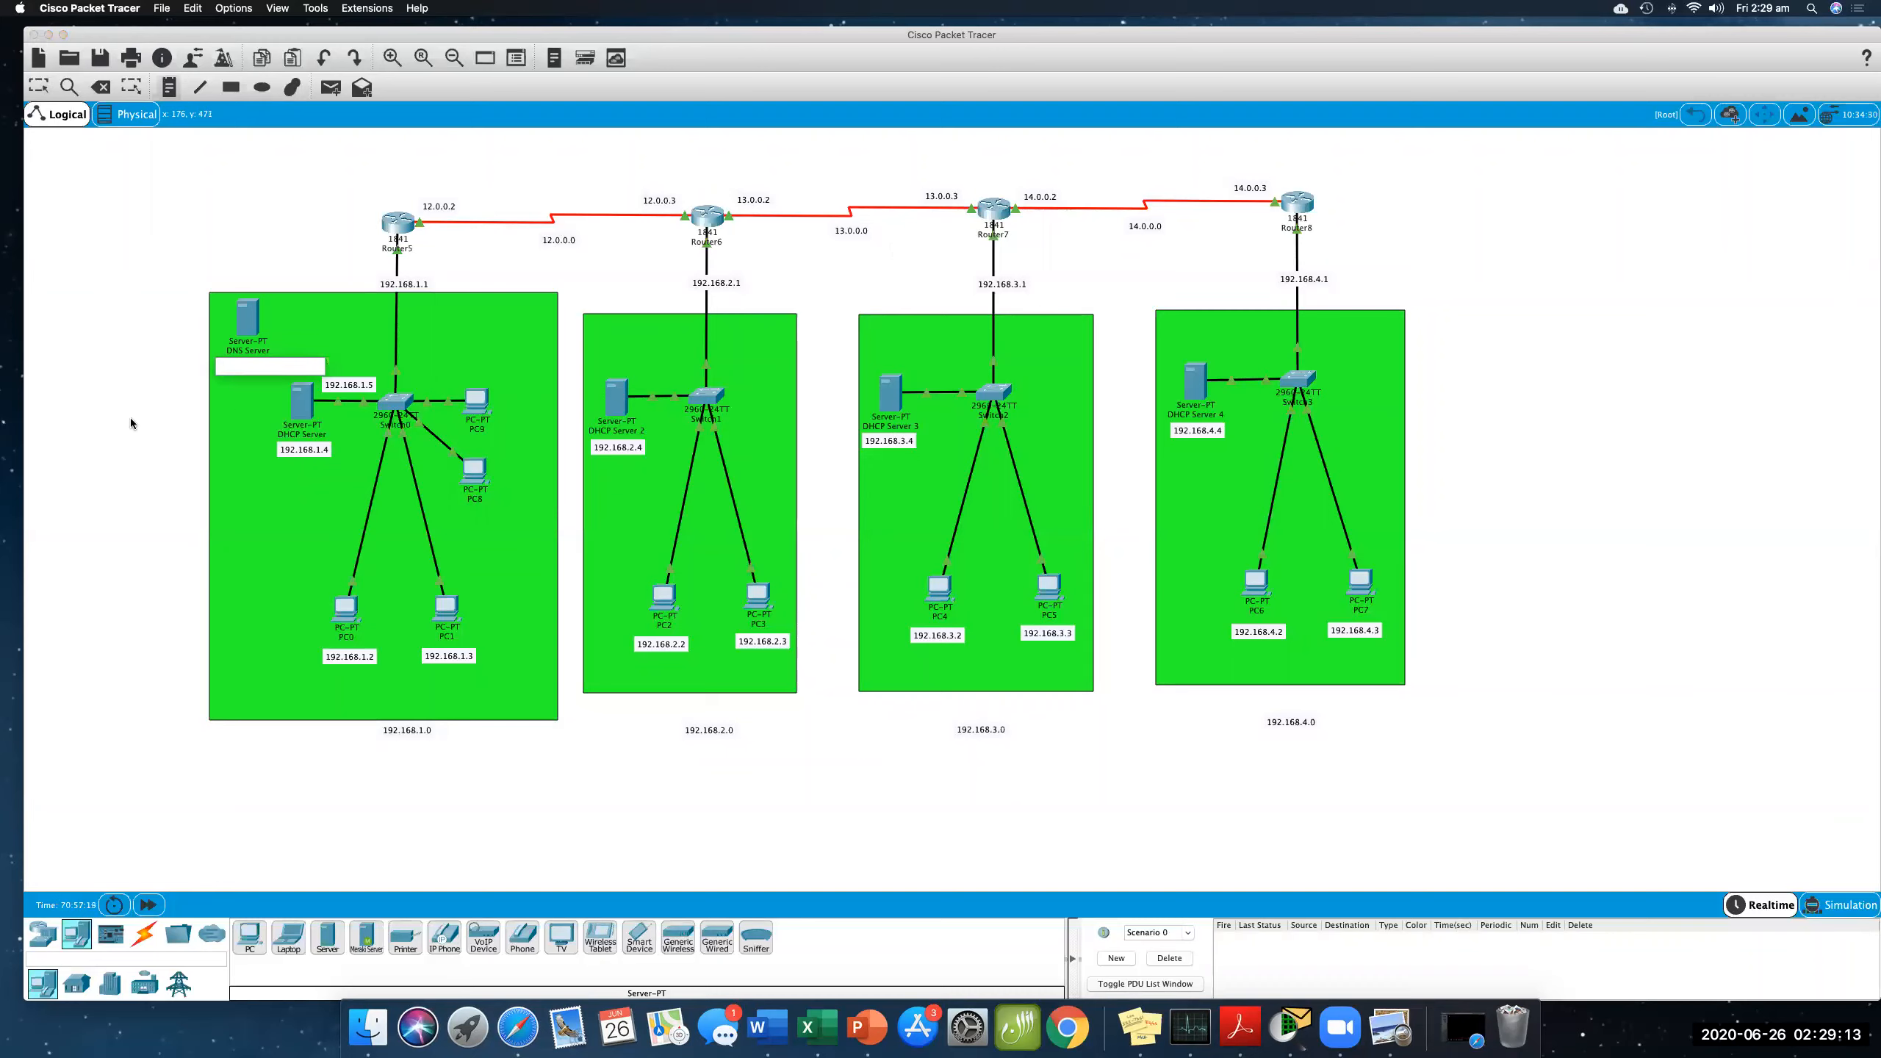
pyautogui.write('192.168.1.5')
pyautogui.moveTo(272, 364); pyautogui.dragTo(195, 366)
pyautogui.press('super+c')
pyautogui.click(239, 225)
pyautogui.click(39, 88)
pyautogui.moveTo(246, 369); pyautogui.dragTo(249, 367)
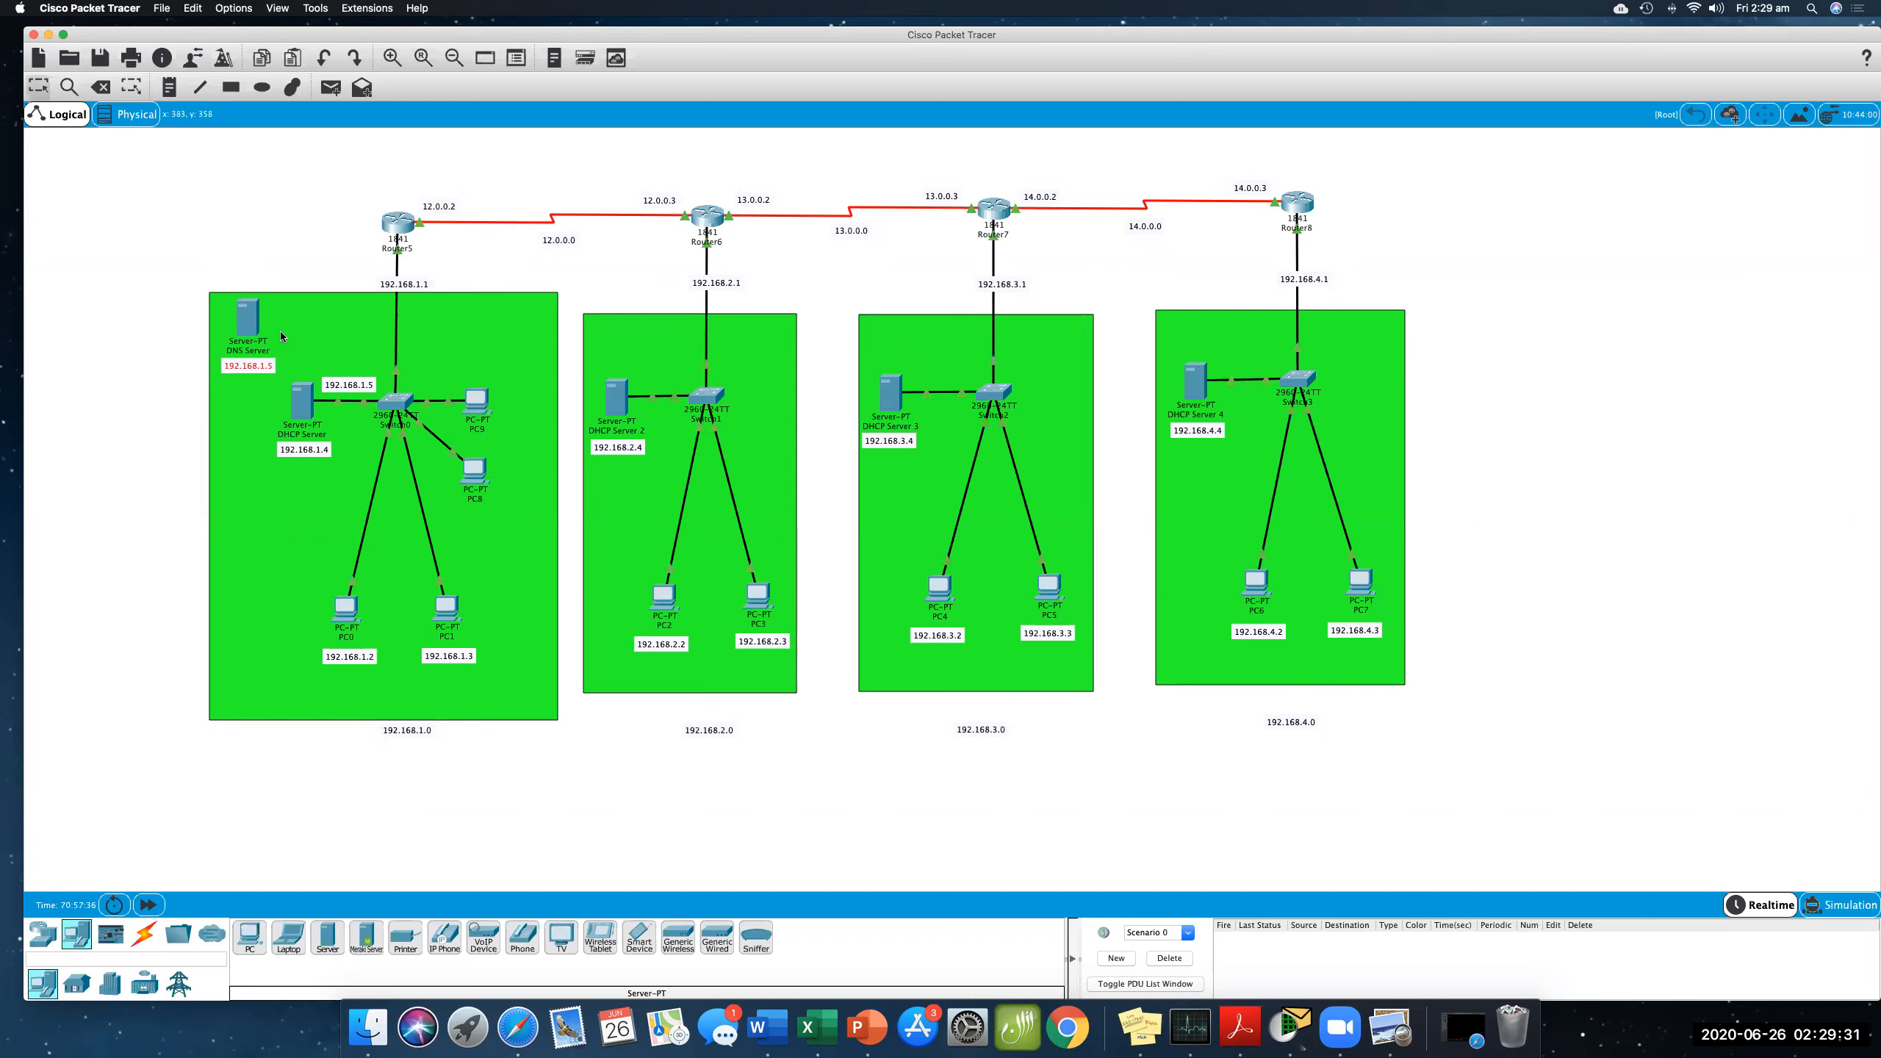
pyautogui.click(101, 87)
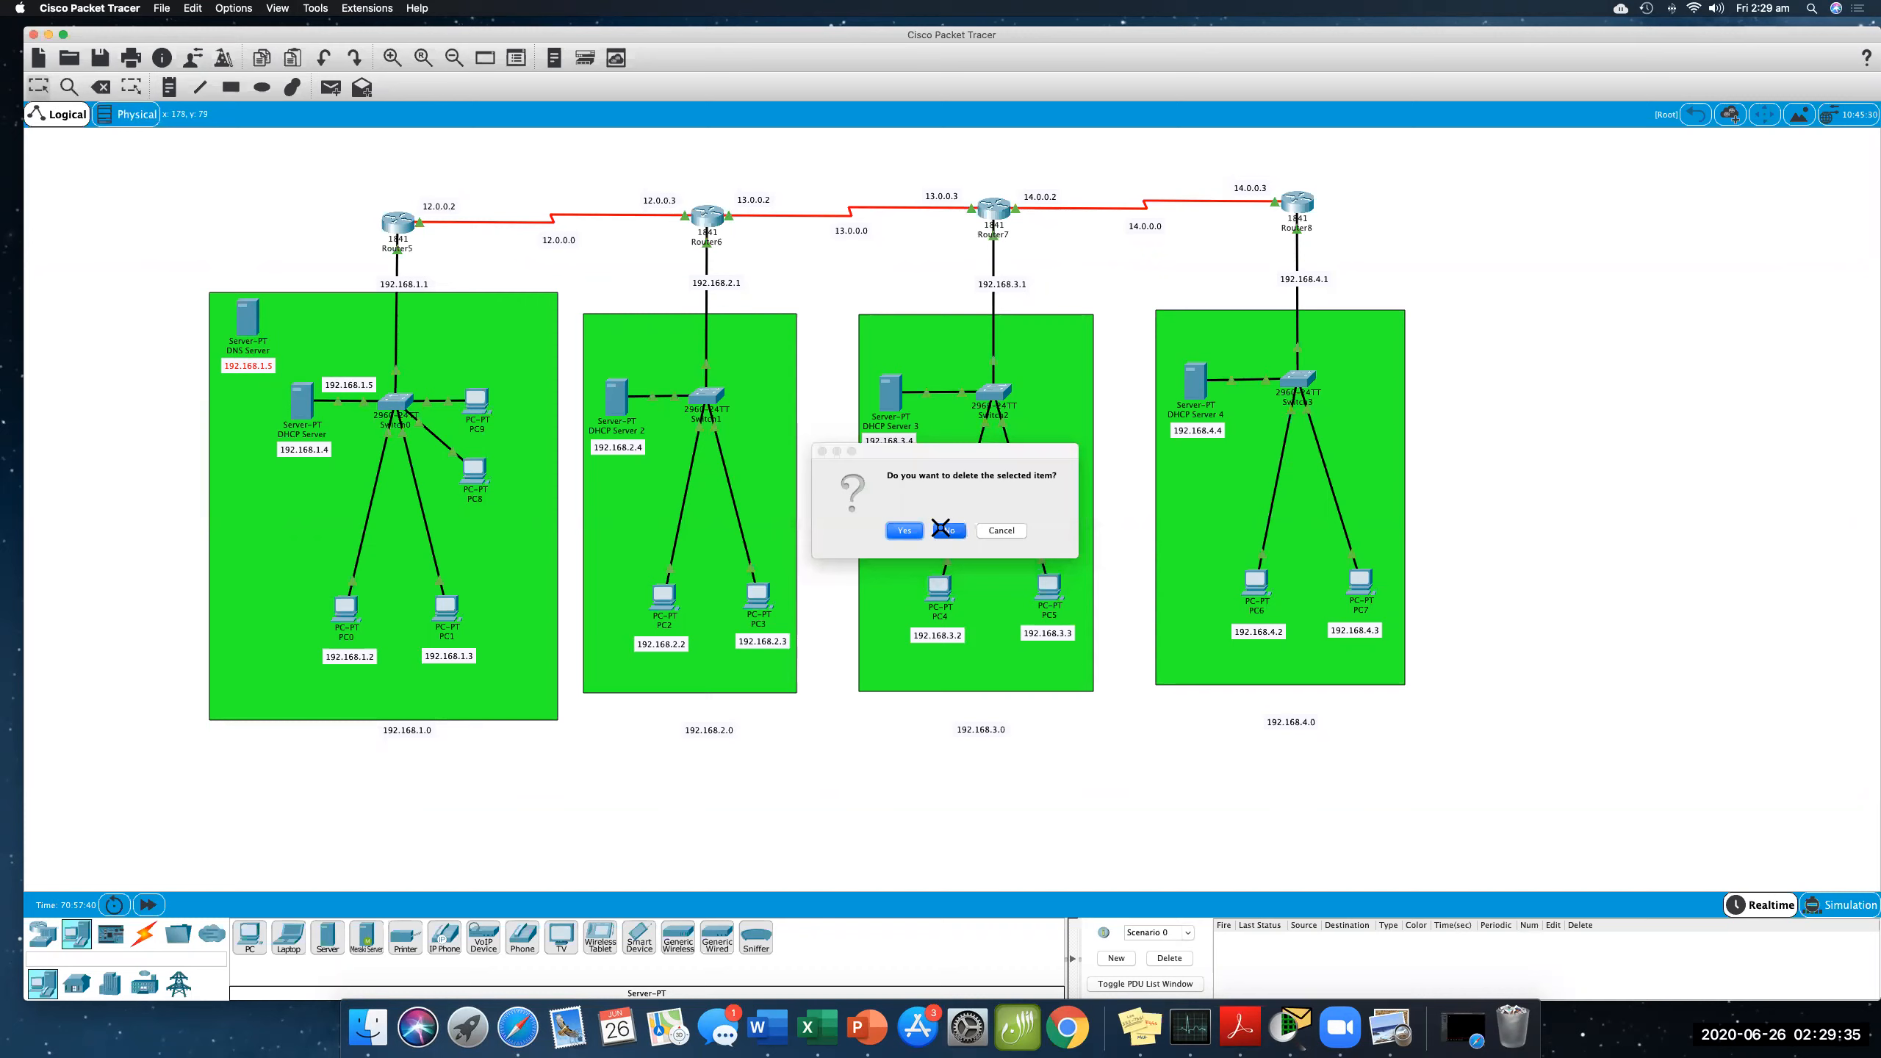
pyautogui.click(950, 531)
pyautogui.click(347, 383)
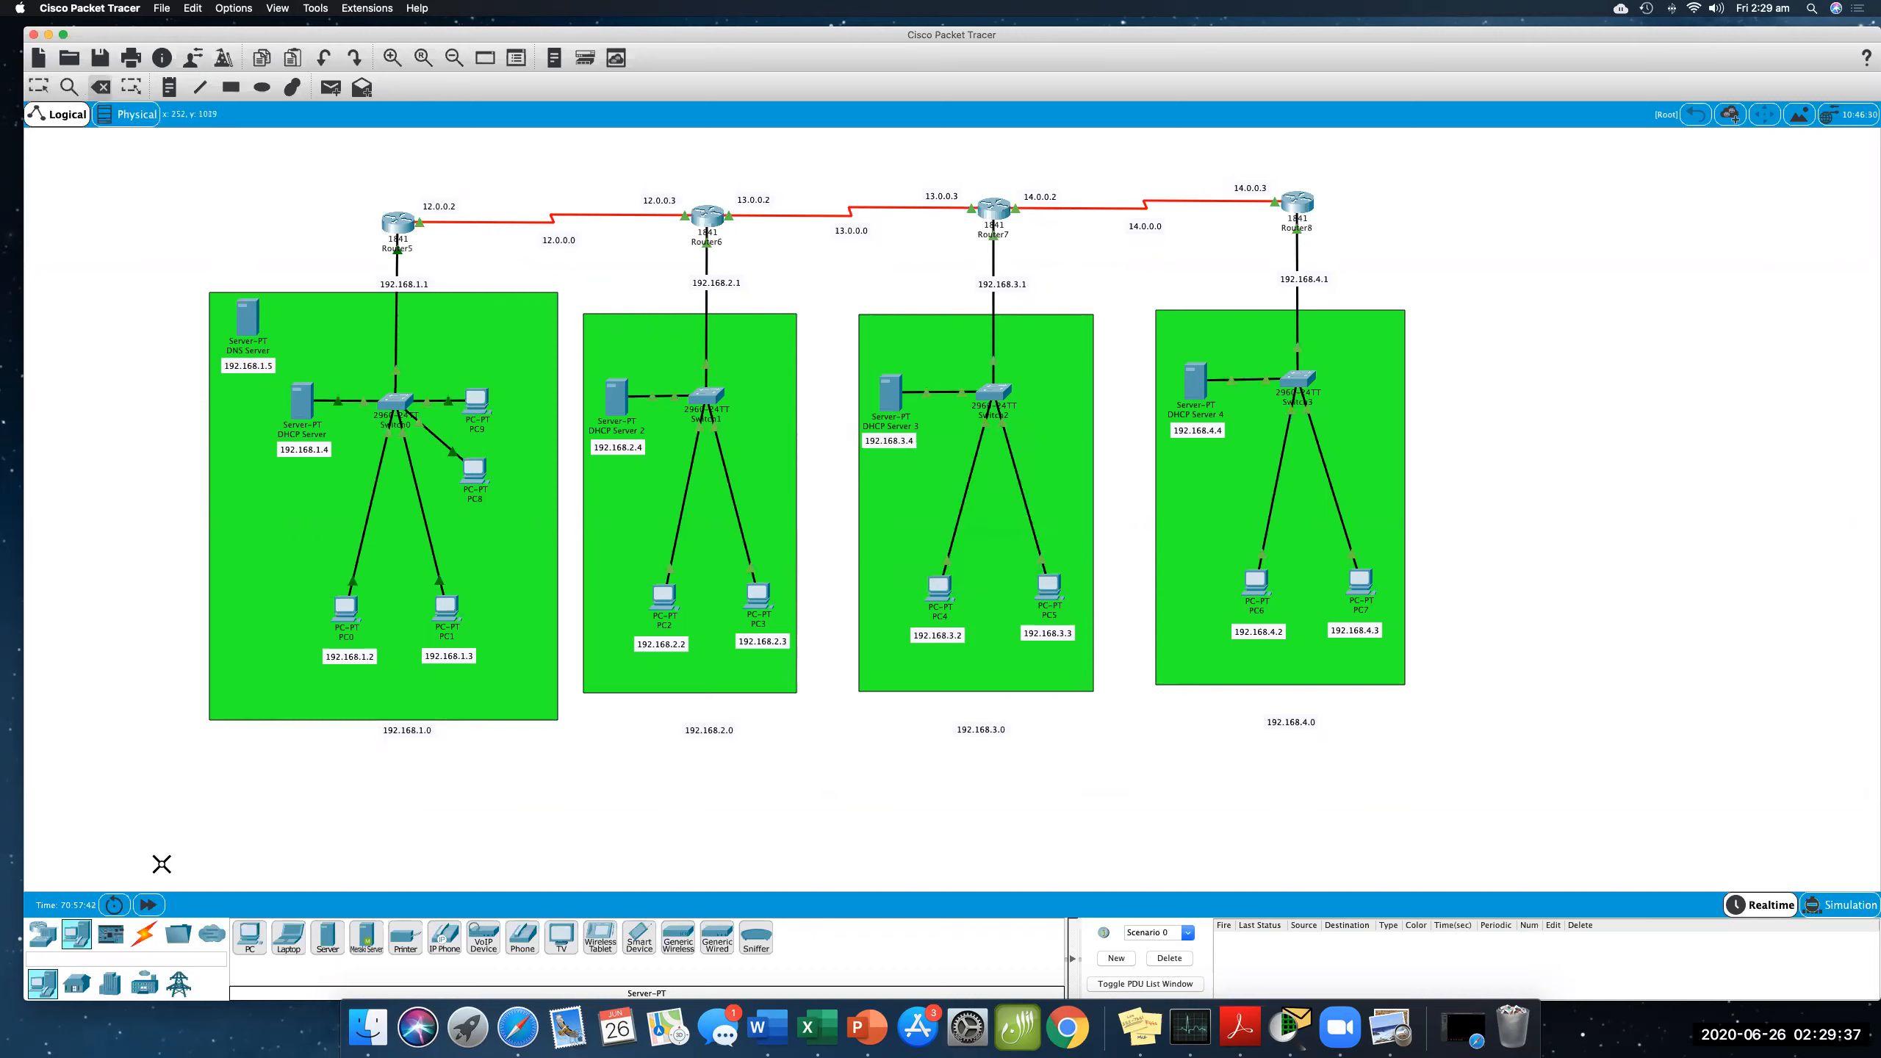
# - Connect the DNS Server to the network's switch with a copper straight-through cable
pyautogui.click(141, 937)
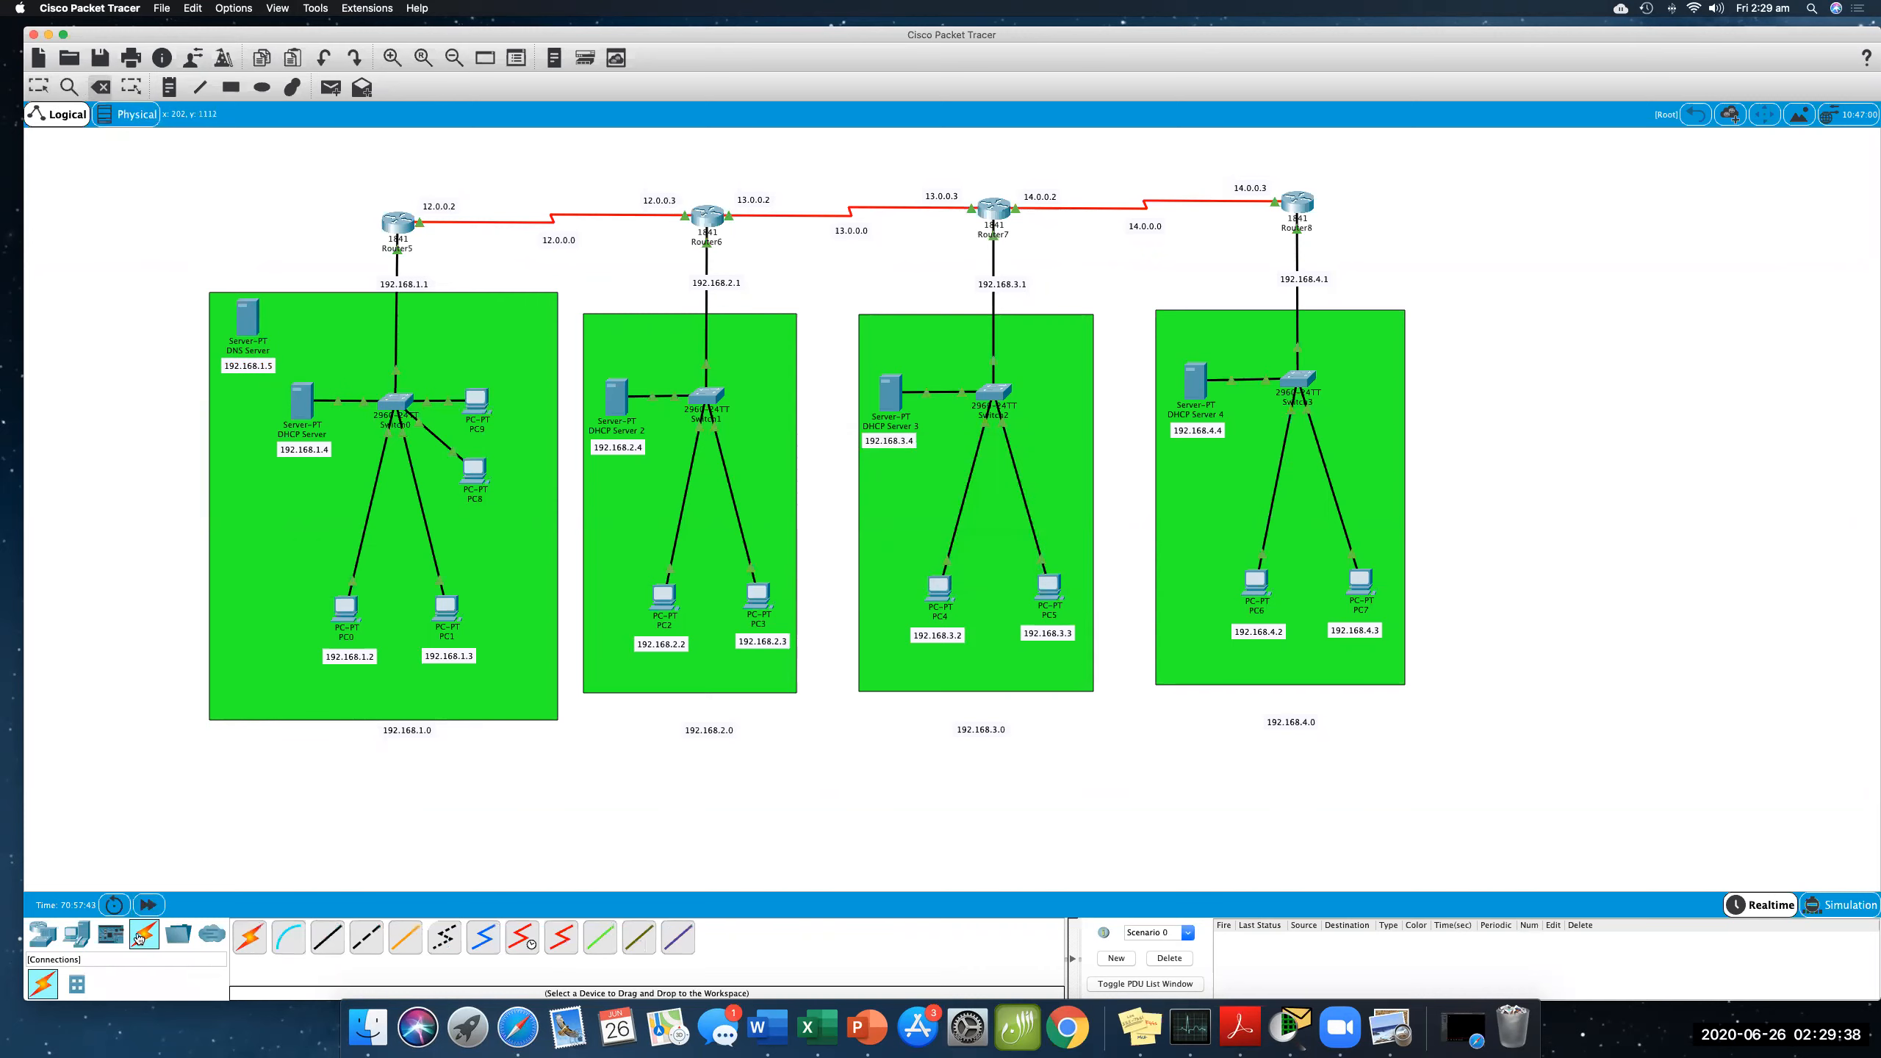
pyautogui.click(326, 939)
pyautogui.click(250, 322)
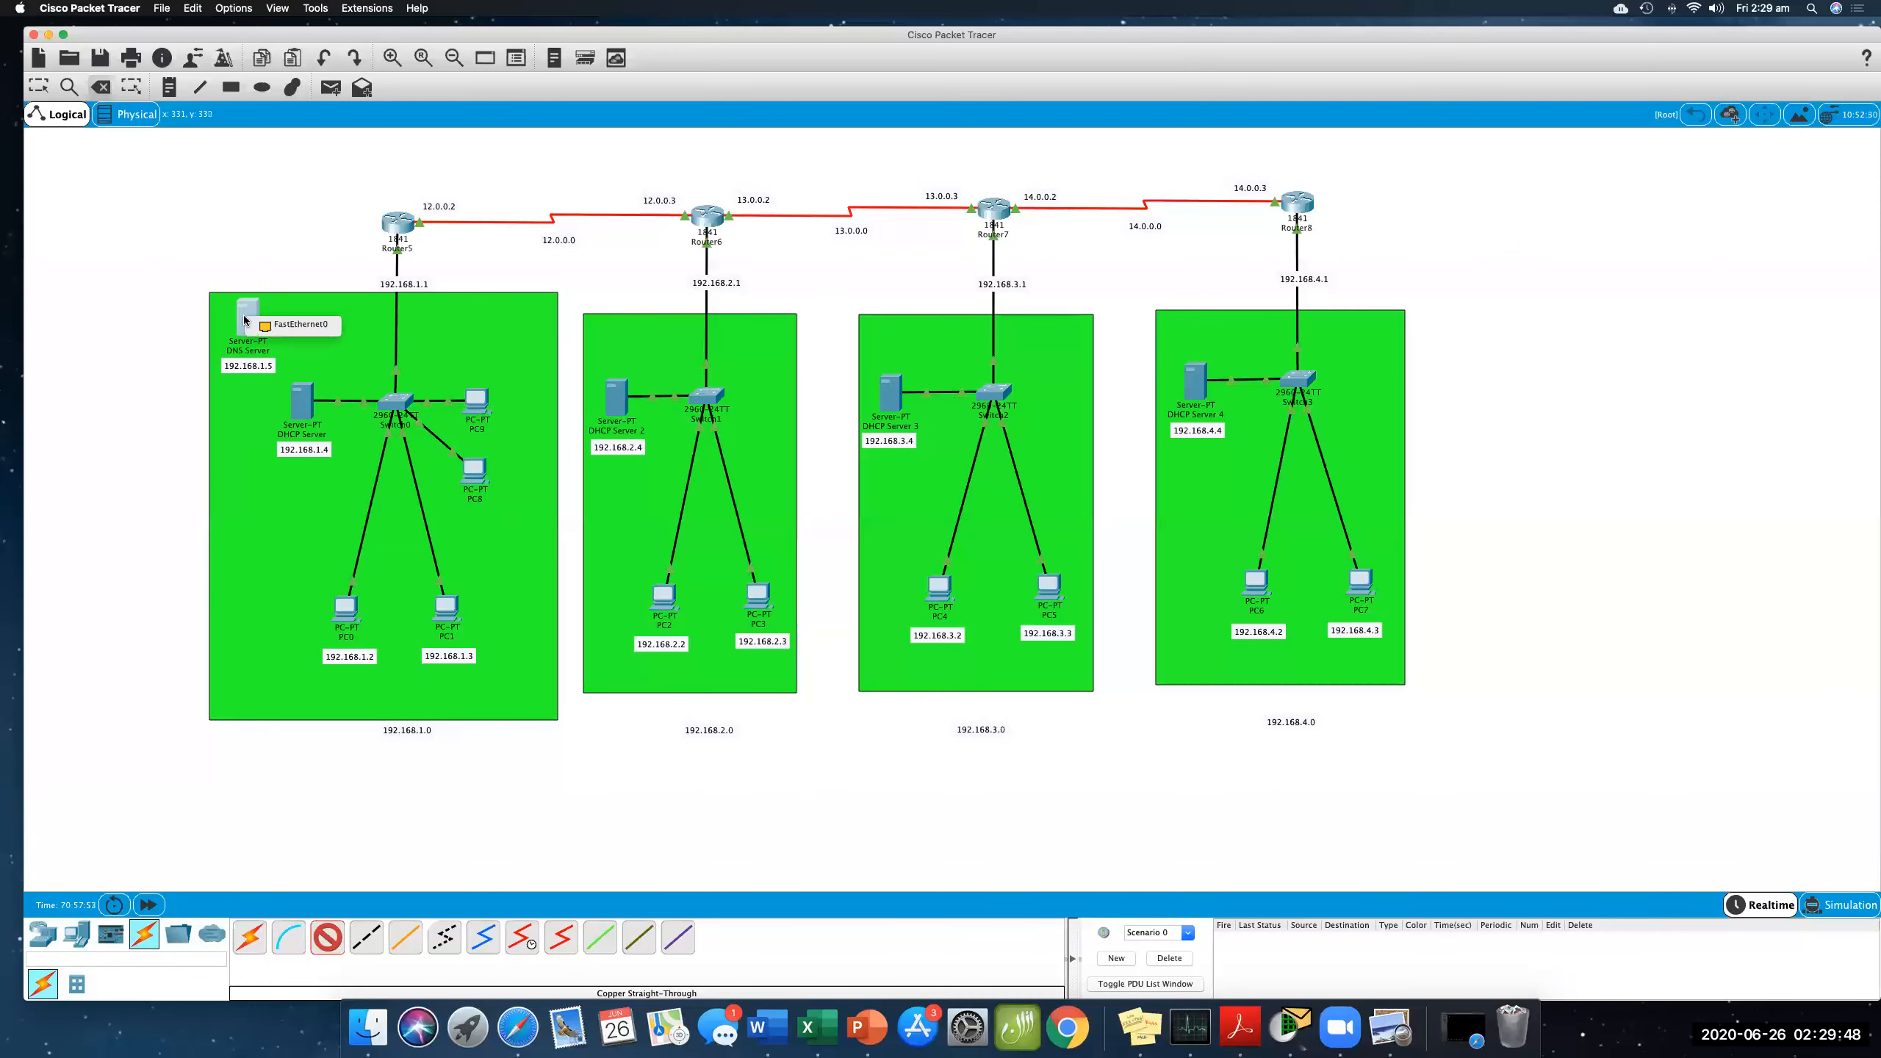
pyautogui.click(292, 326)
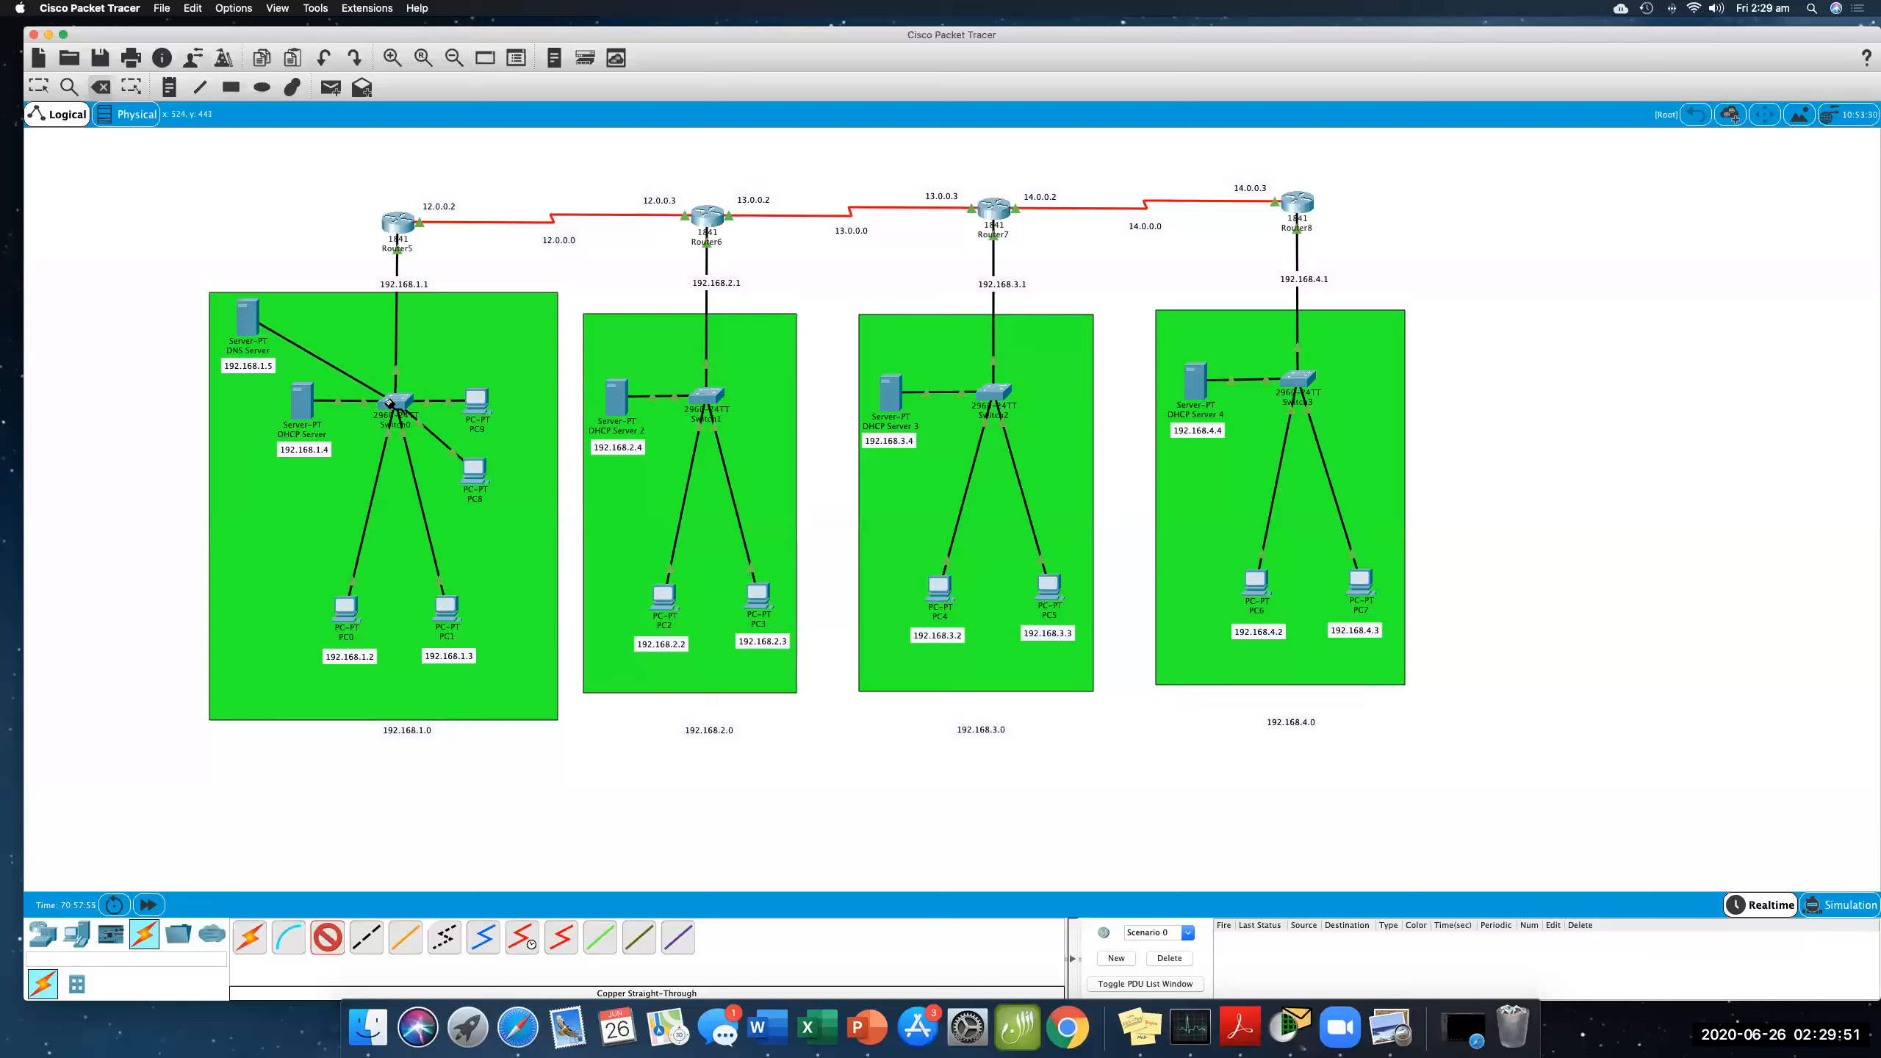
pyautogui.click(390, 401)
pyautogui.click(431, 422)
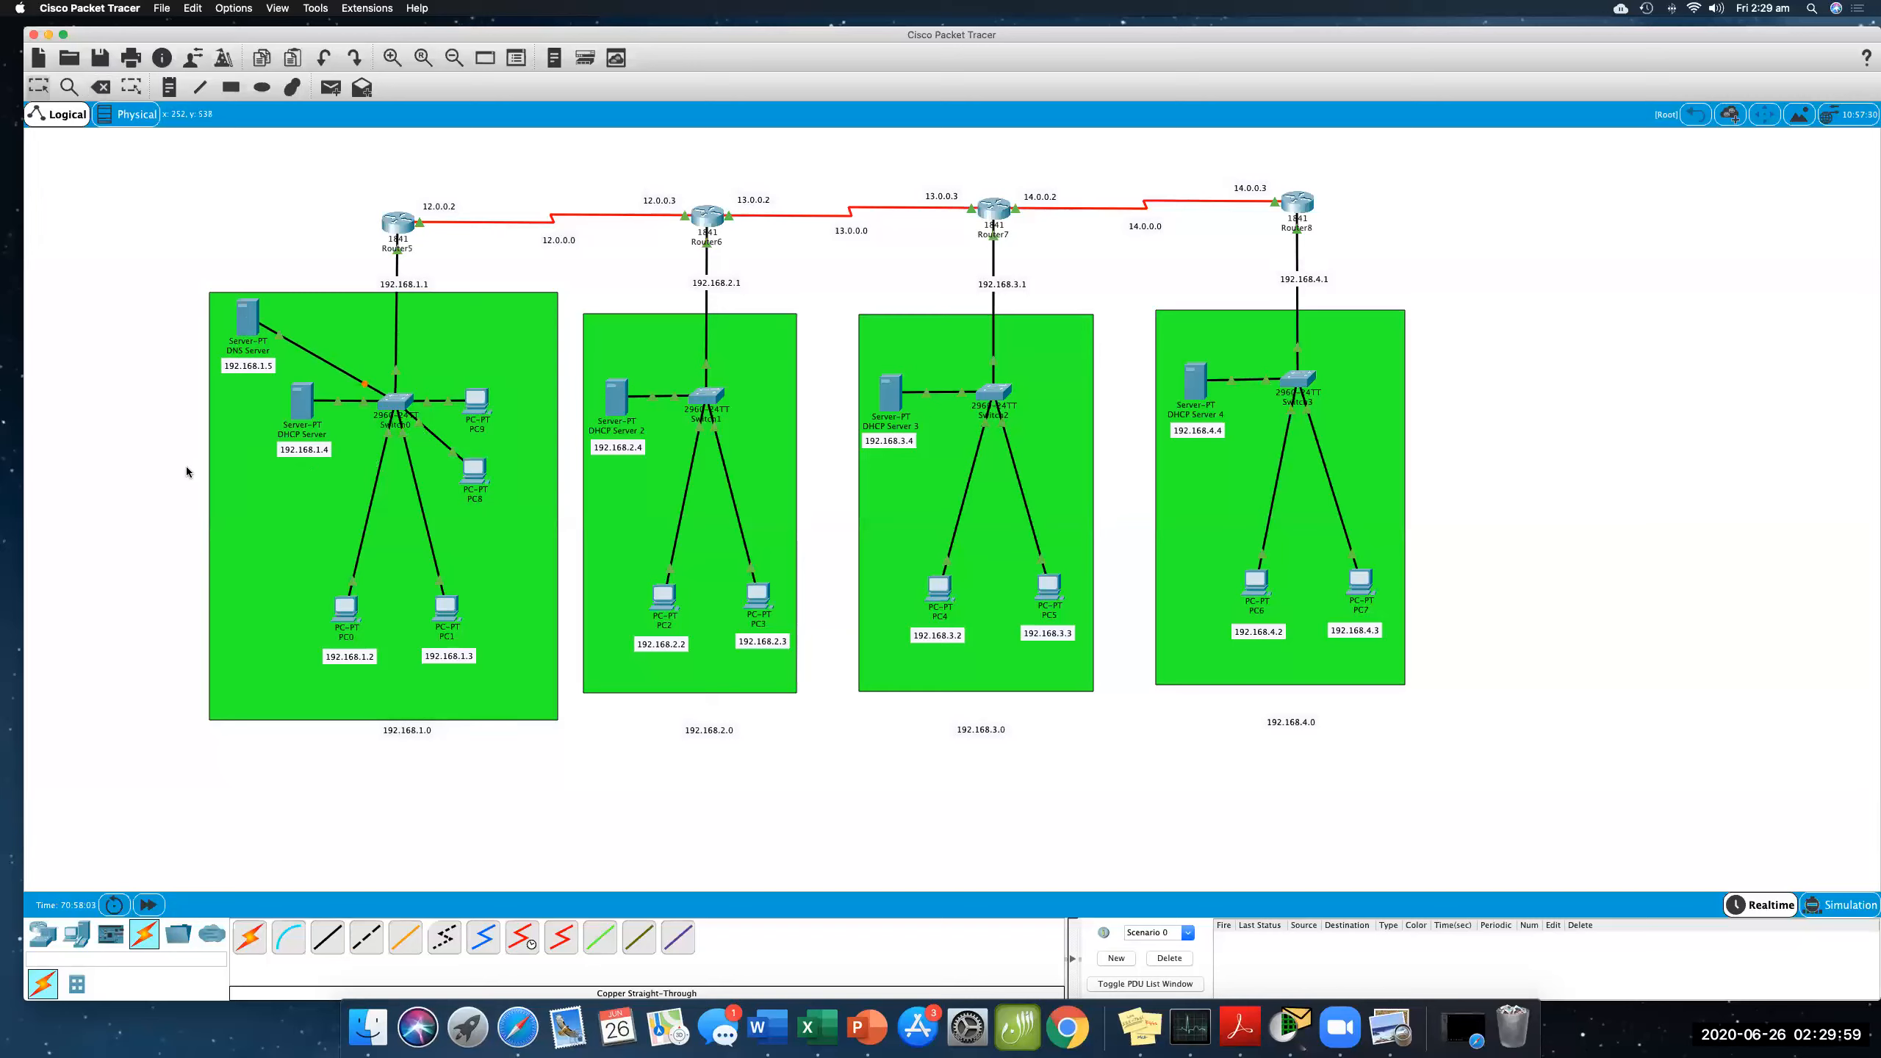
# - Give the DNS Server static IP 192.168.1.5, mask 255.255.255.0, gateway 192.168.1.1 and DNS server 192.168.1.5
pyautogui.click(247, 324)
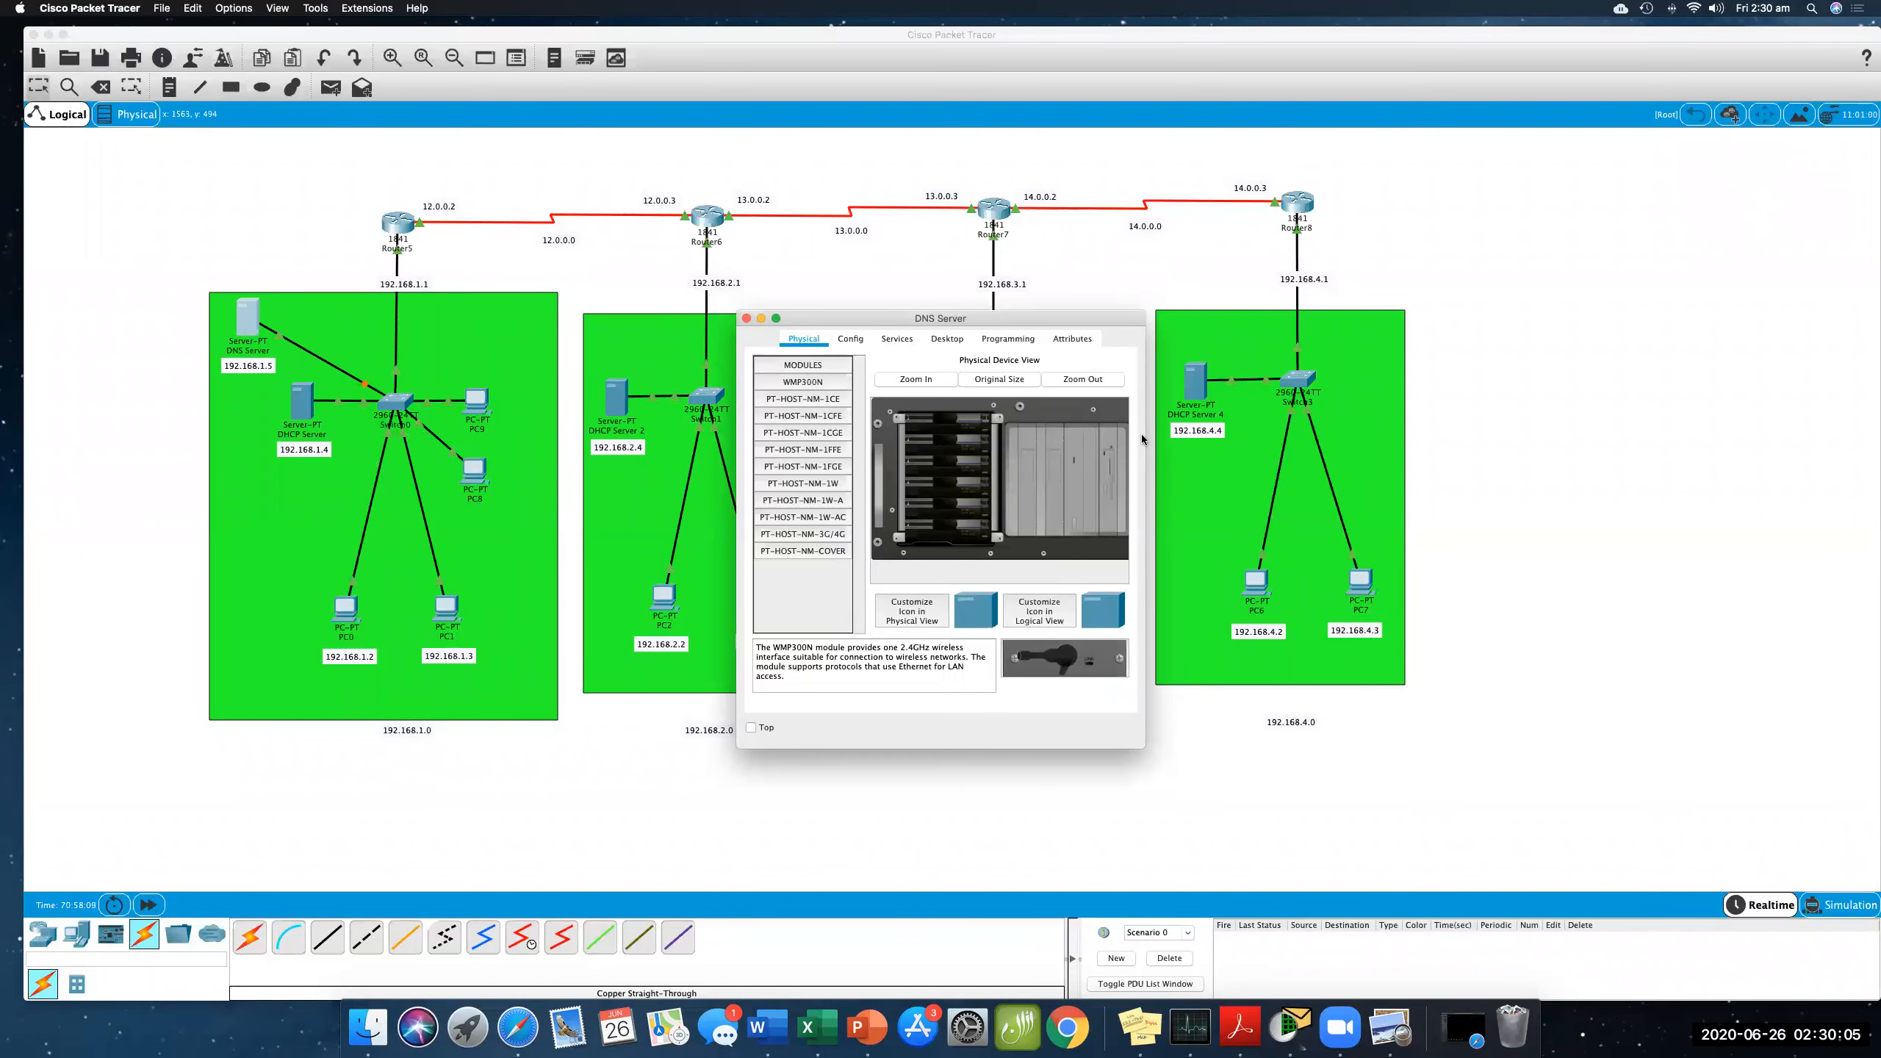
pyautogui.moveTo(1146, 436); pyautogui.dragTo(1226, 437)
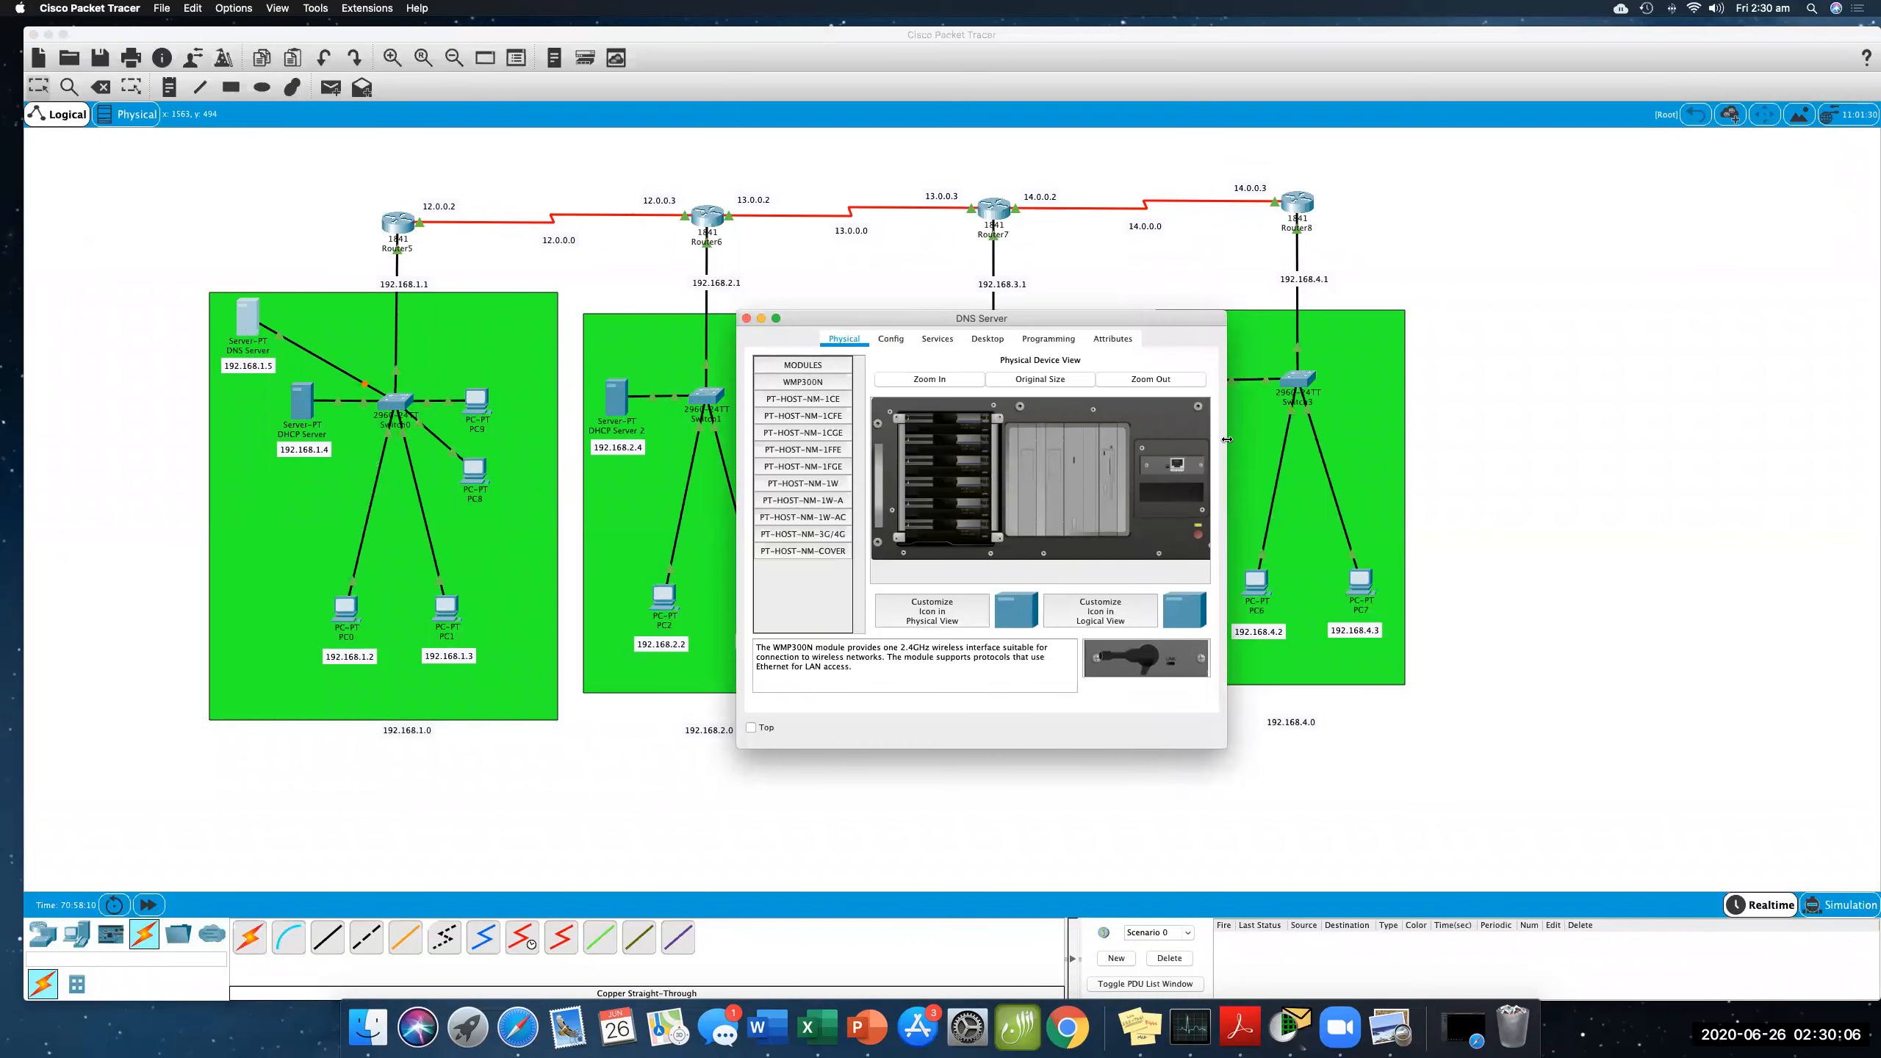
pyautogui.click(993, 339)
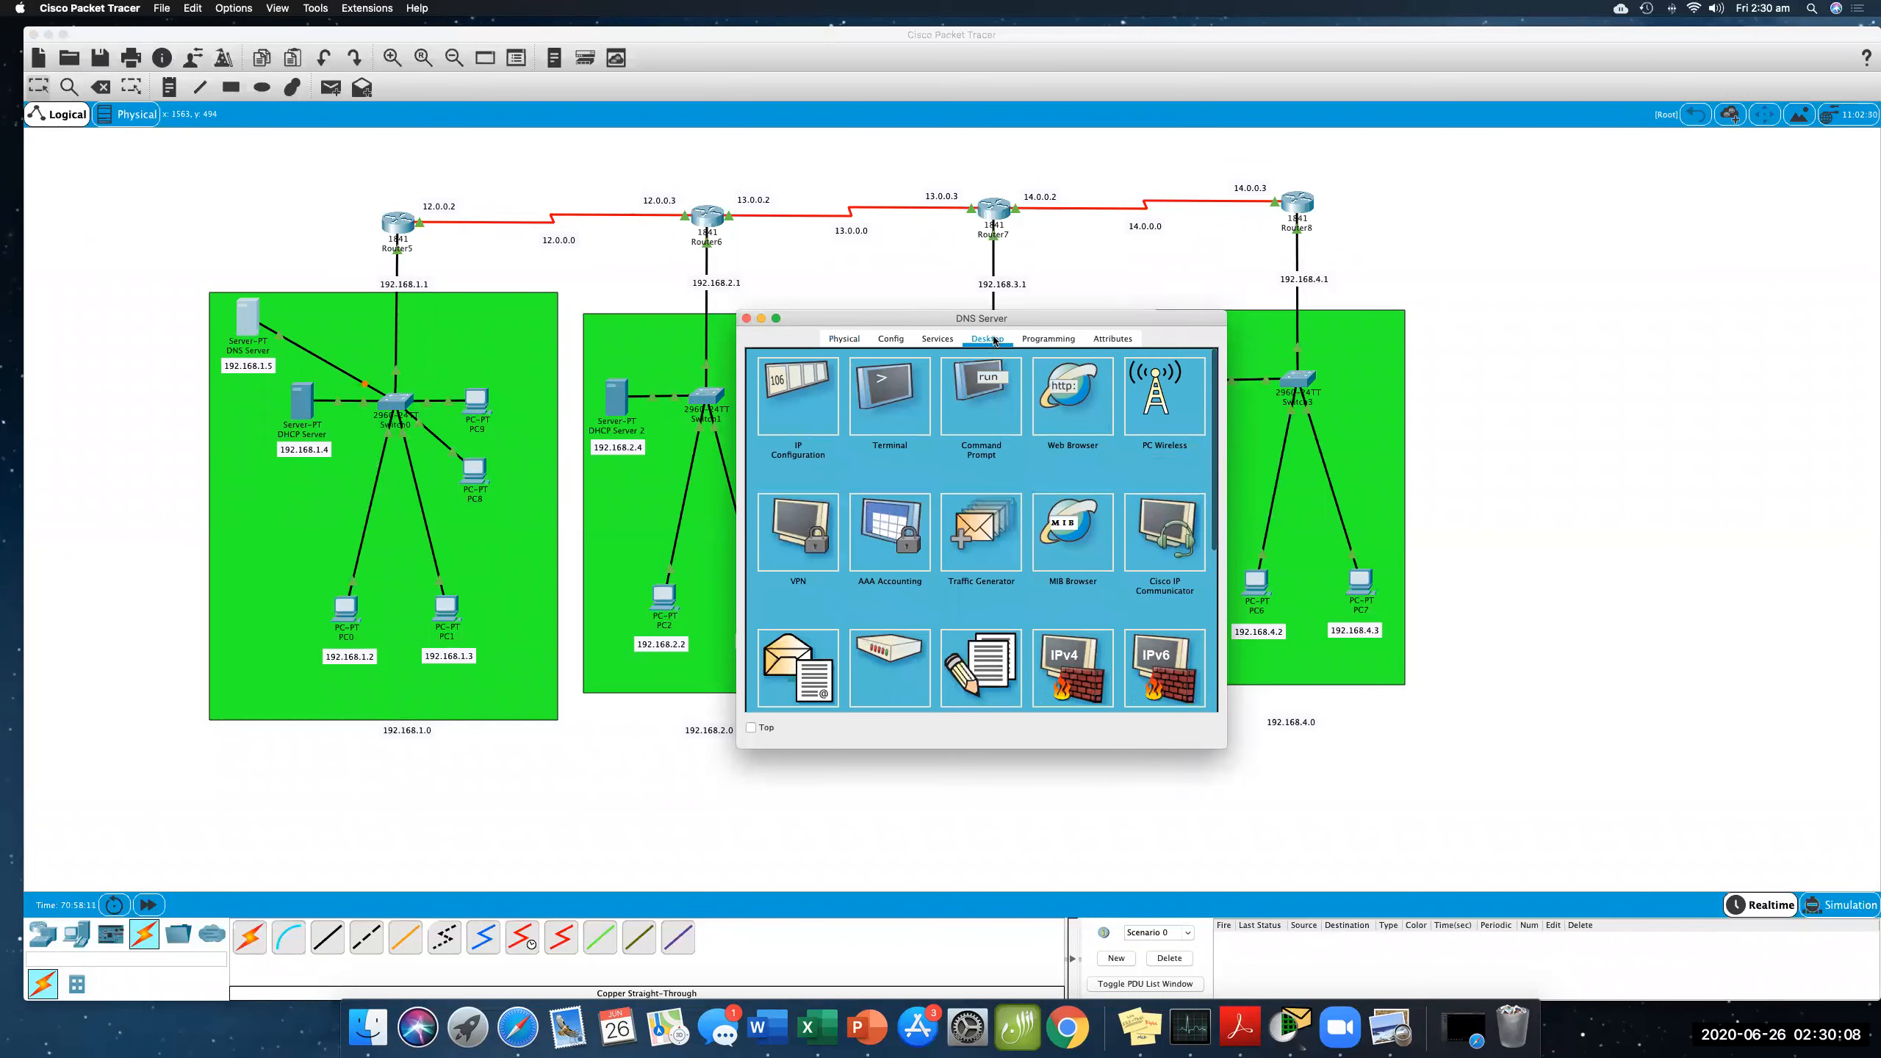
pyautogui.click(796, 406)
pyautogui.click(948, 431)
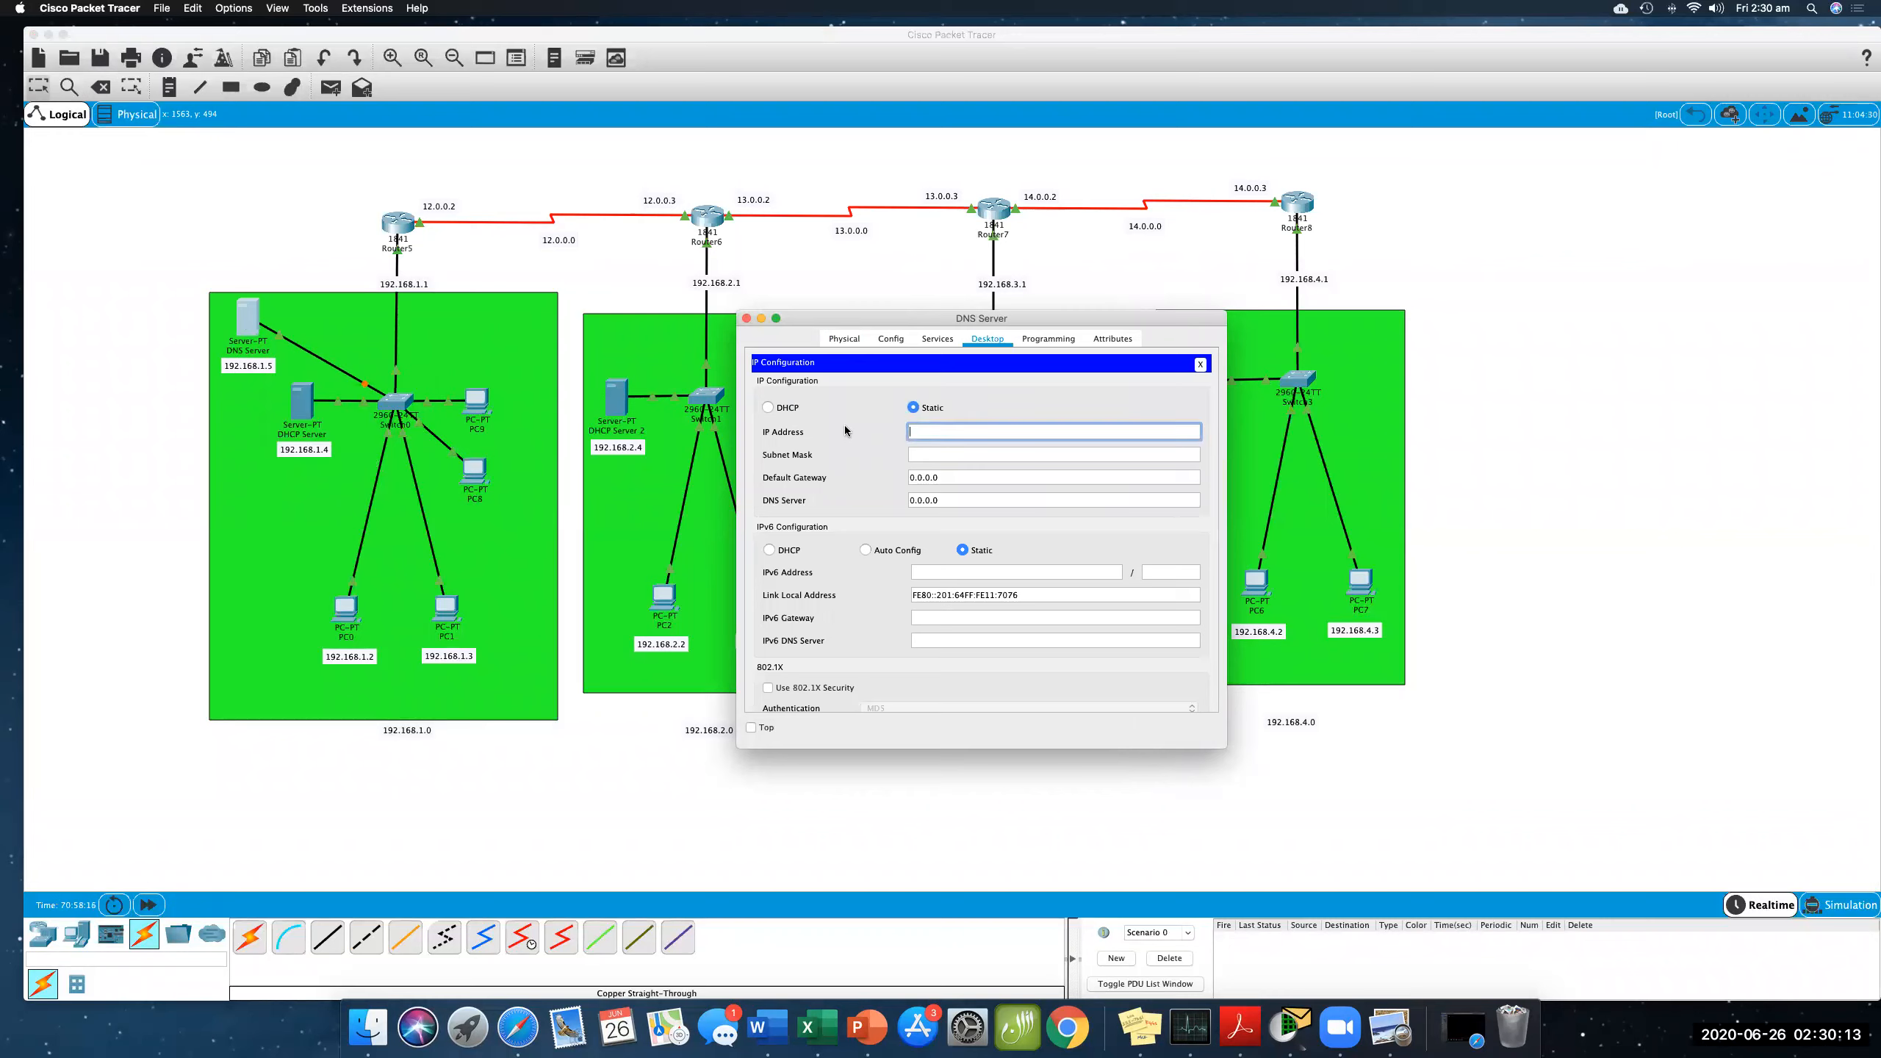
pyautogui.write('192.168.1.5')
pyautogui.click(921, 454)
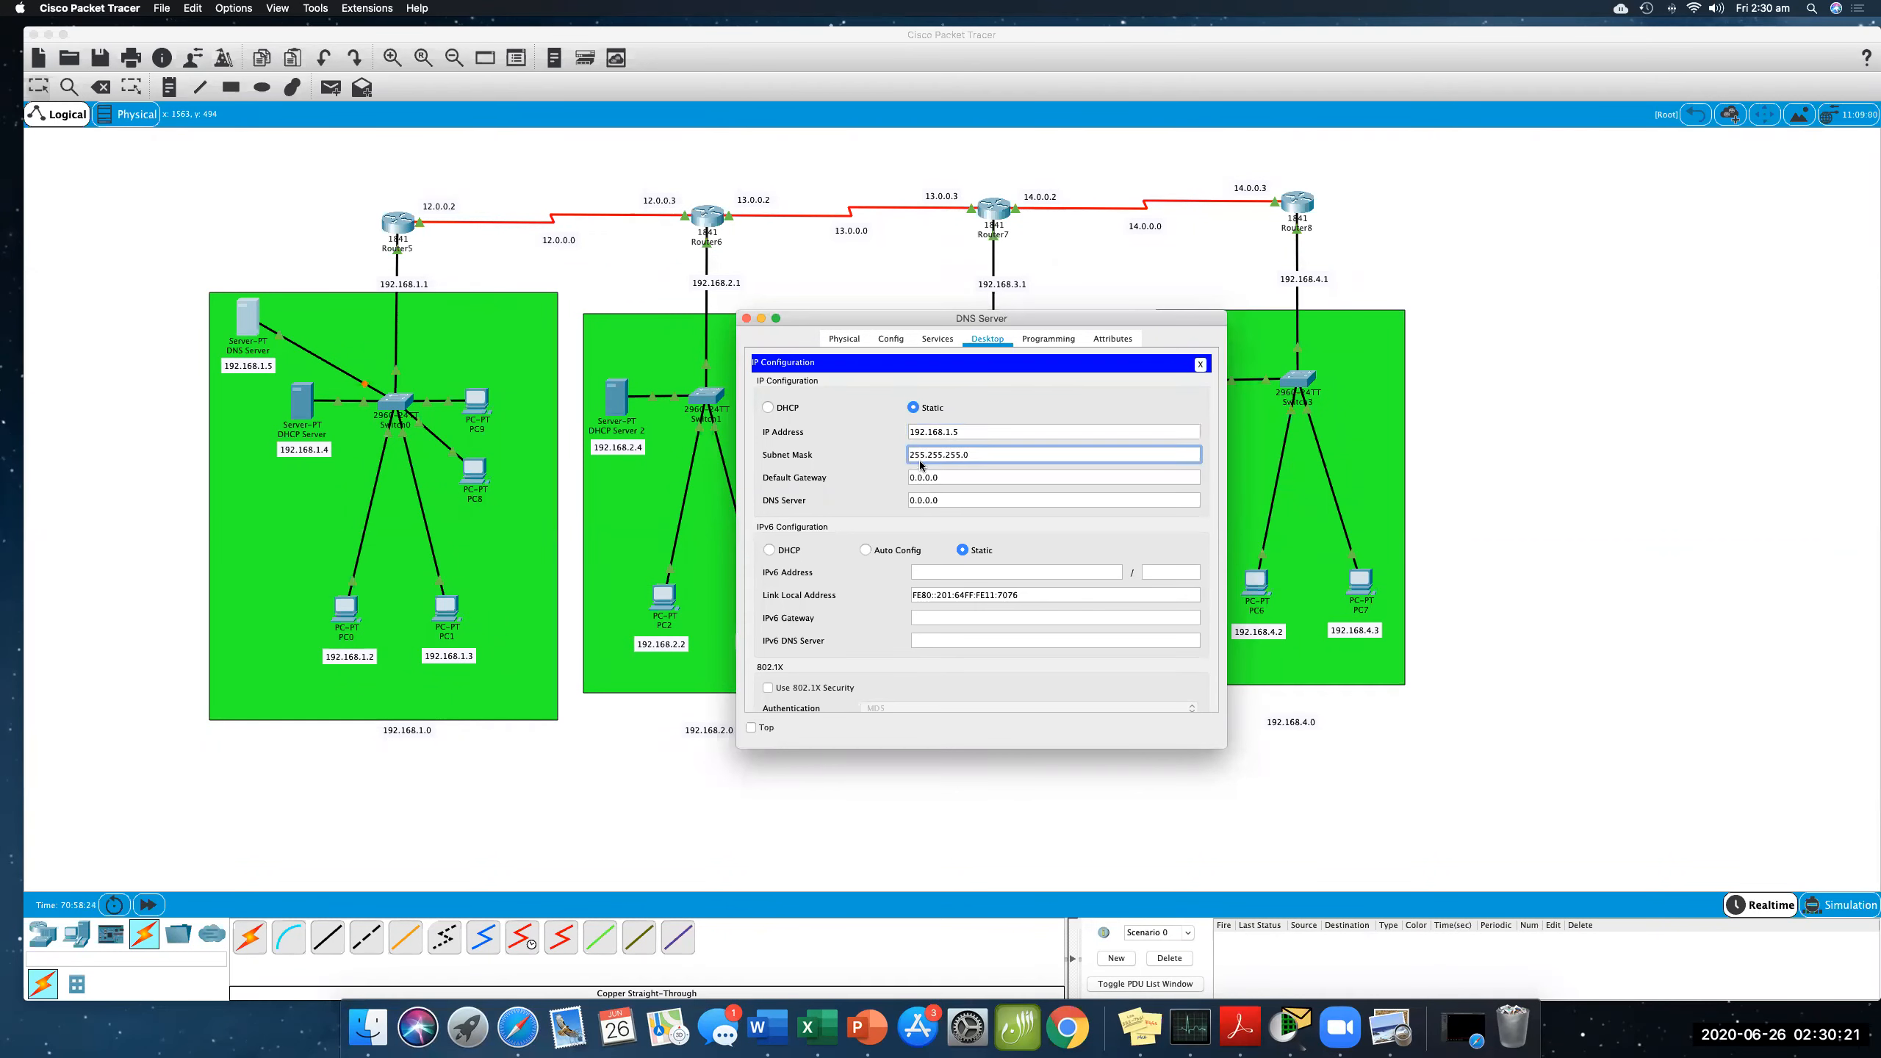
pyautogui.press('Tab')
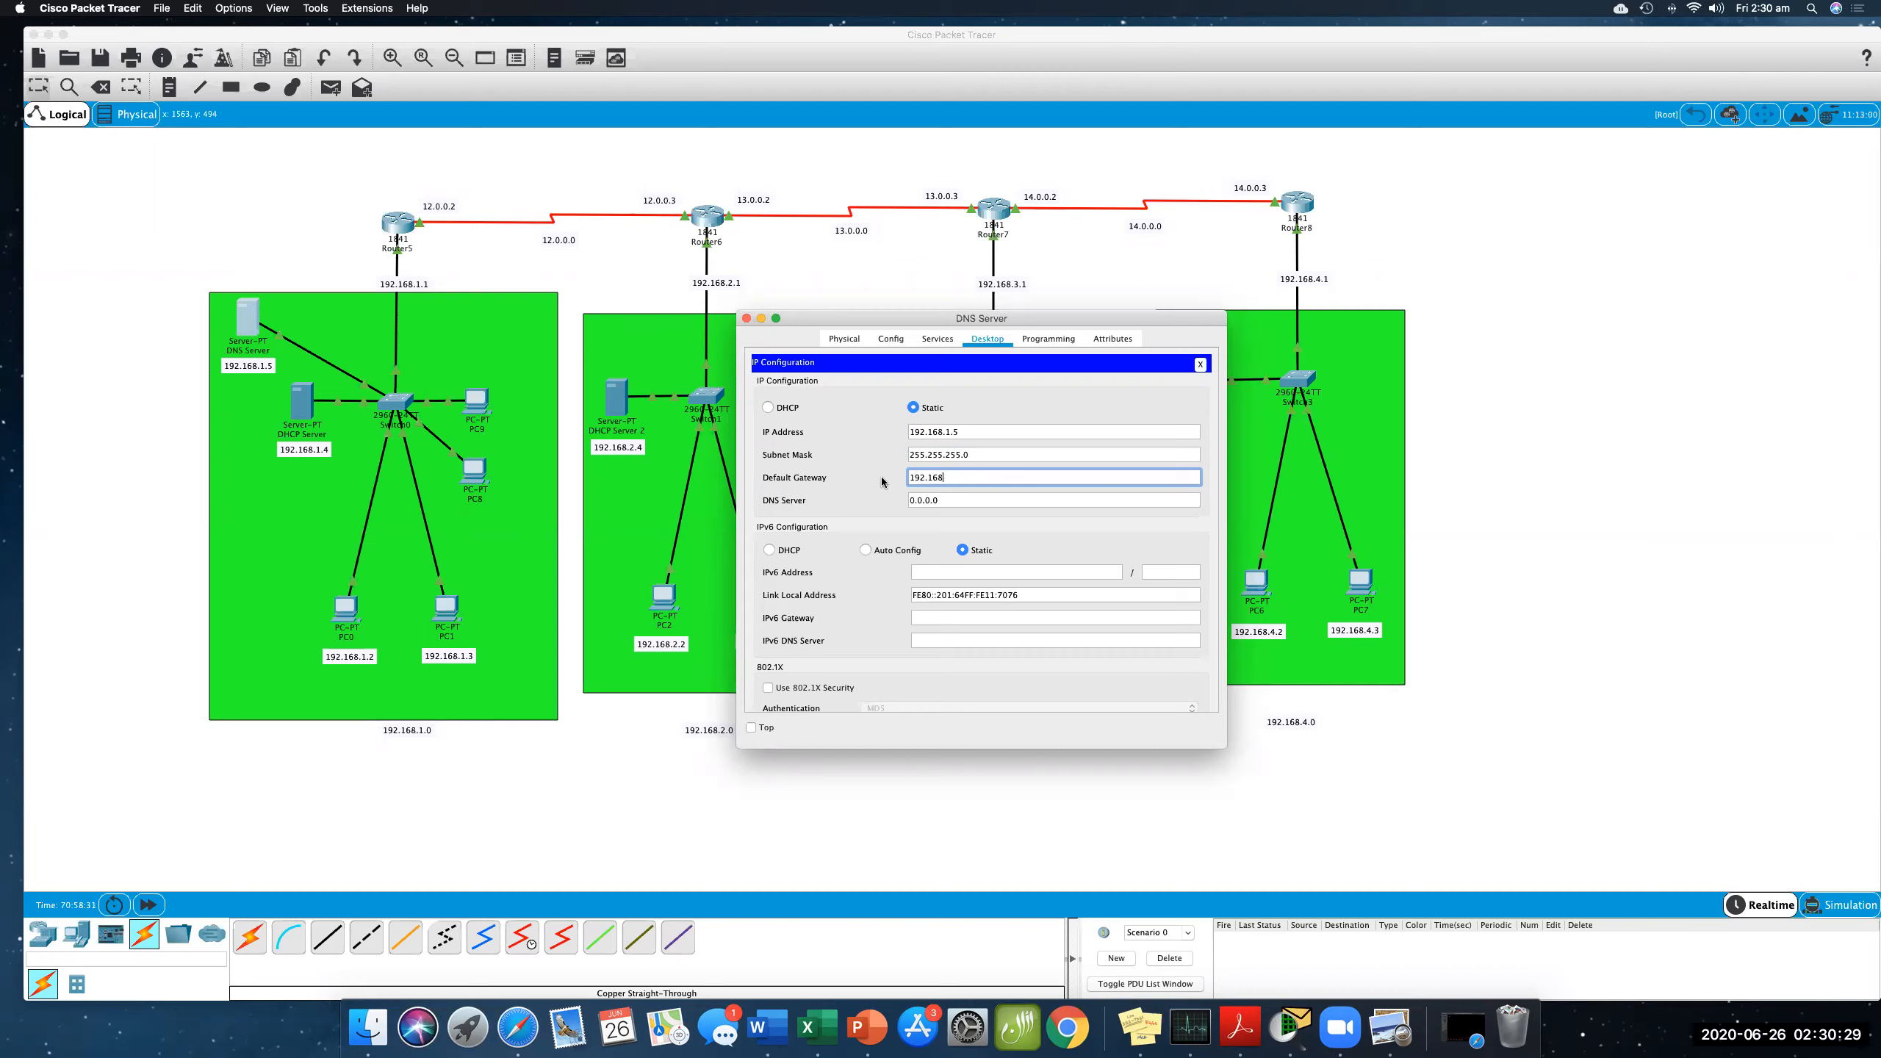
pyautogui.write('.1.1')
pyautogui.press('Tab')
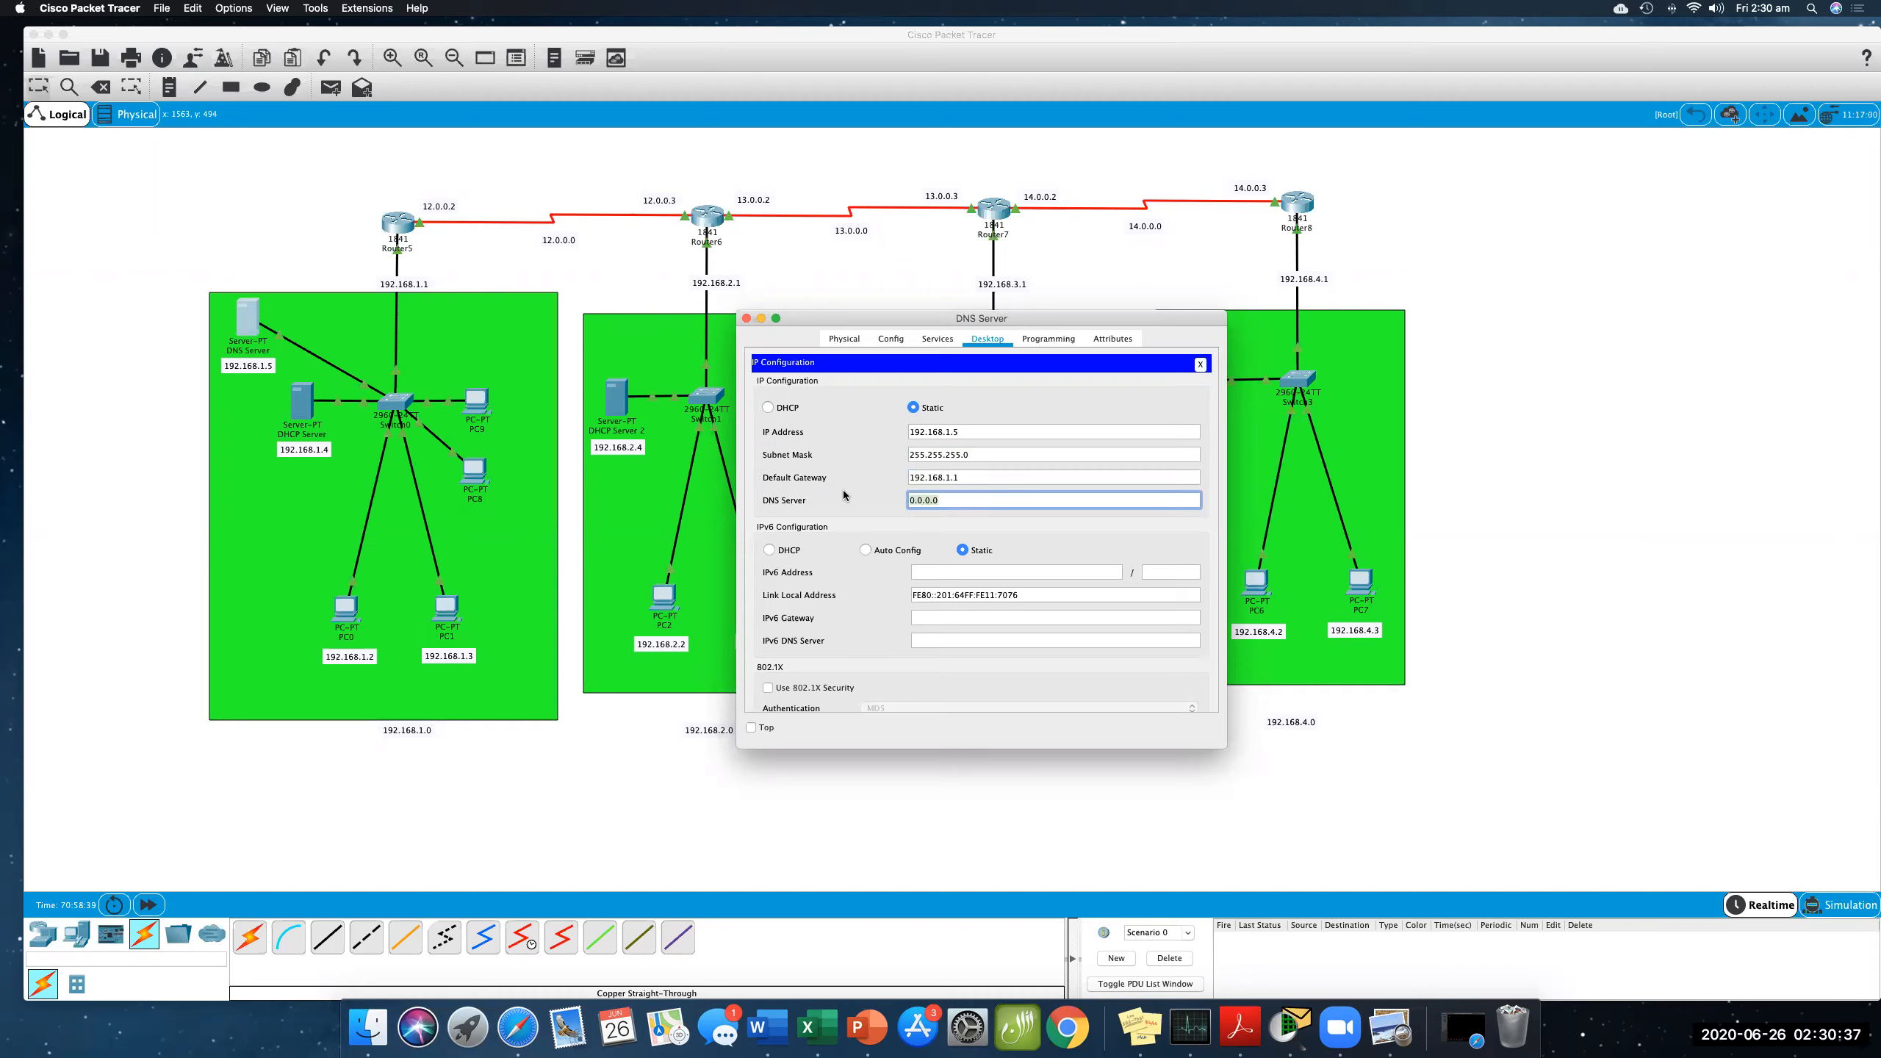
pyautogui.press('super+v')
pyautogui.click(855, 464)
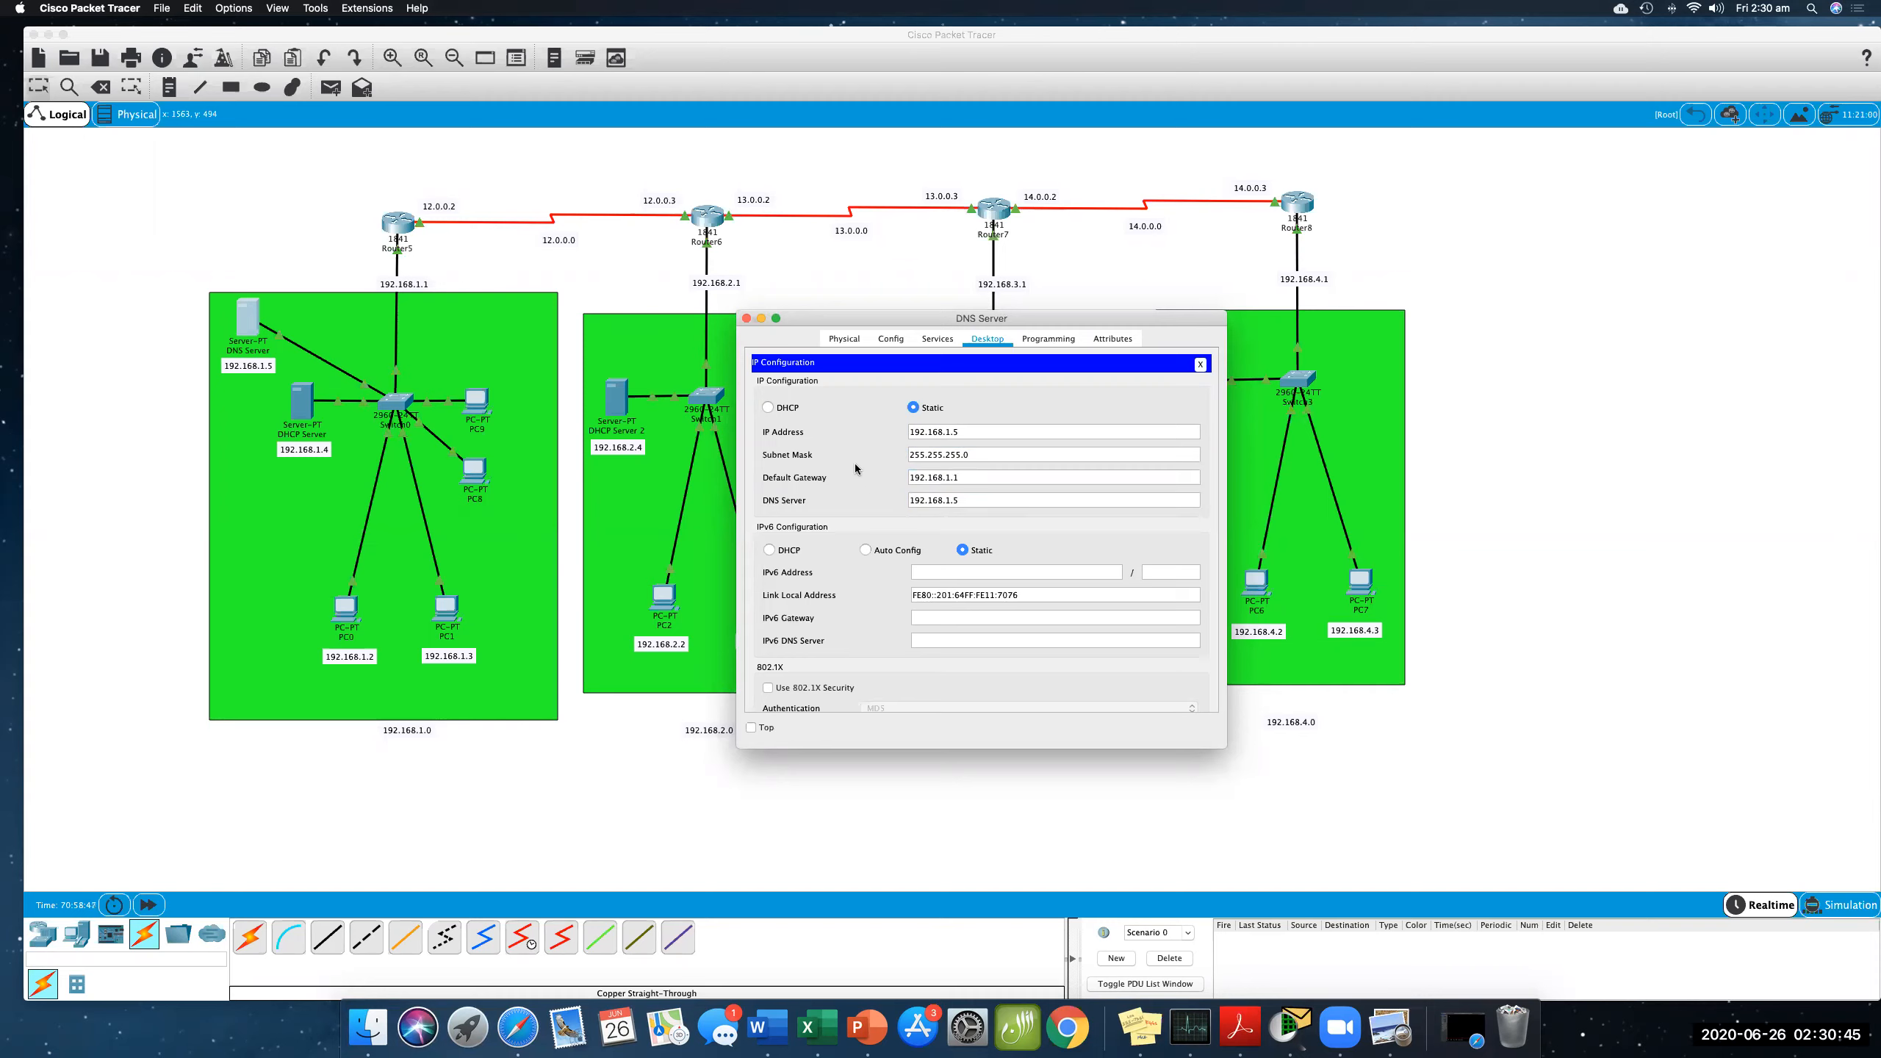
# - Turn the DNS service on for the DNS Server and close its window
pyautogui.click(933, 343)
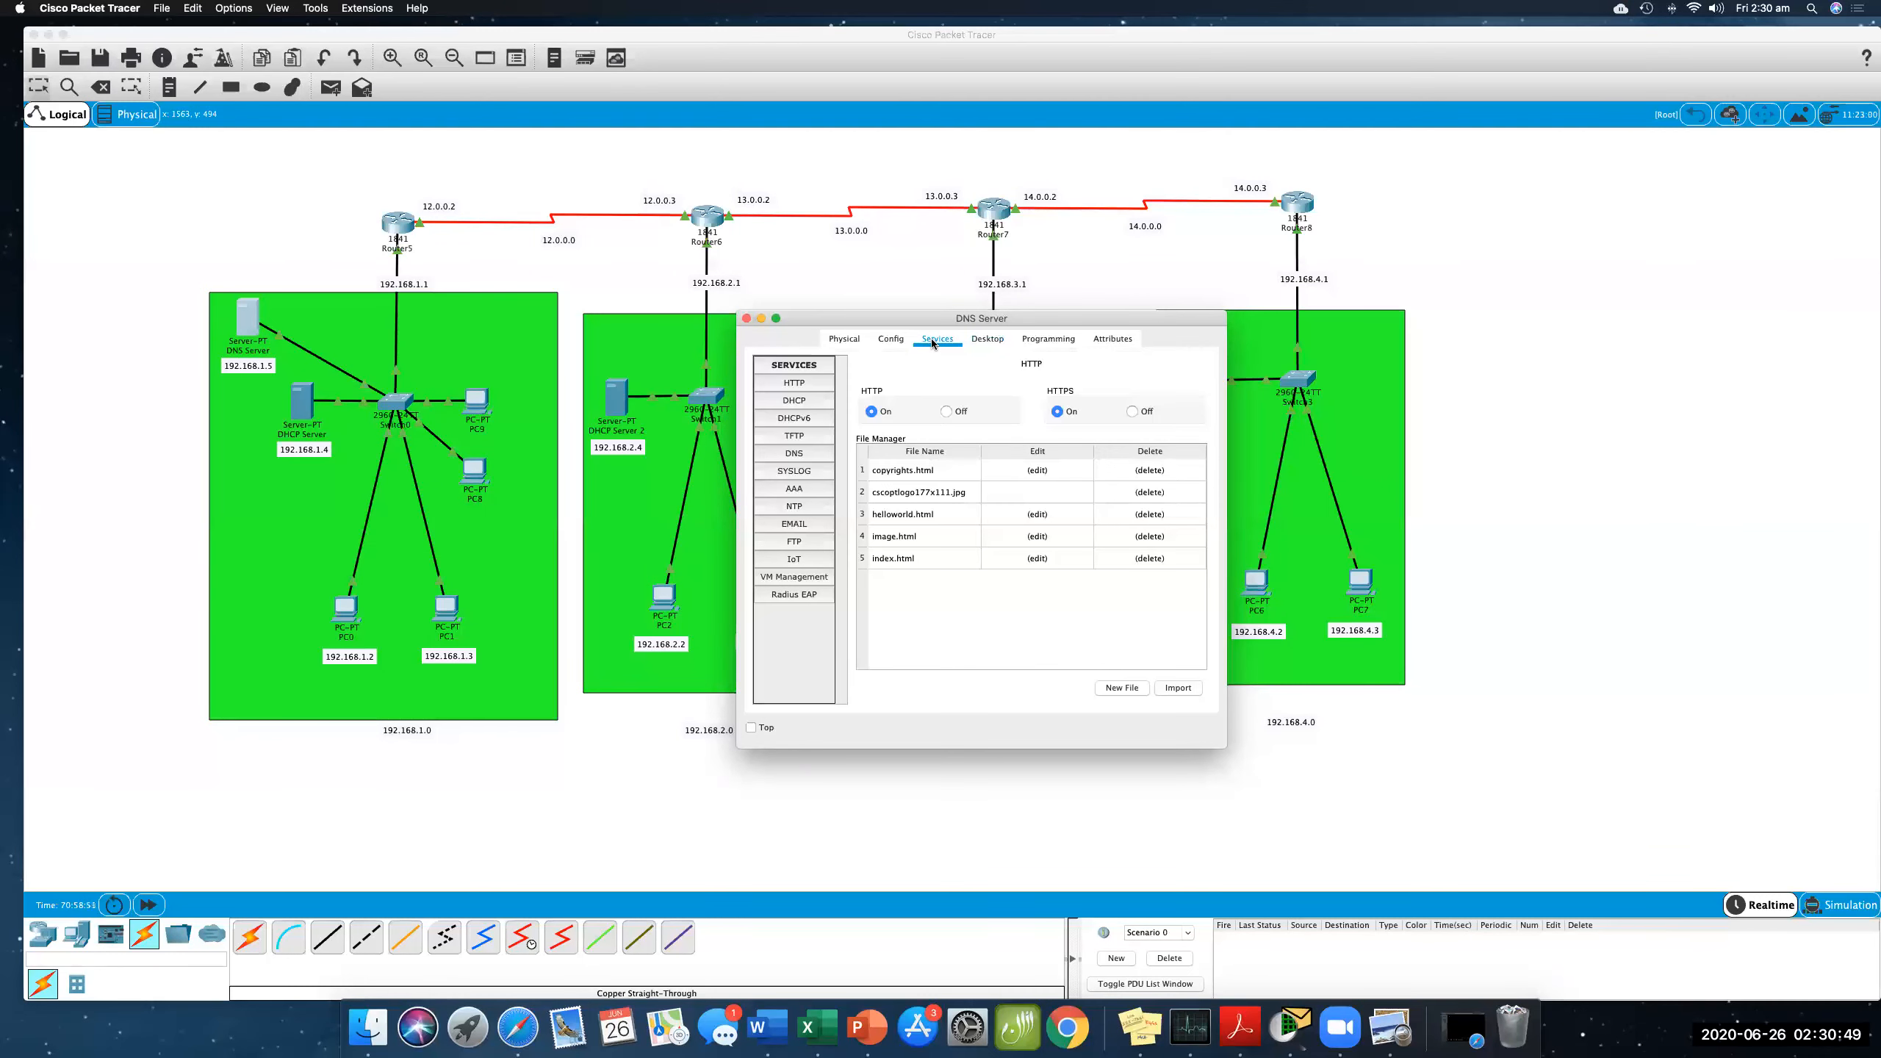
pyautogui.click(807, 456)
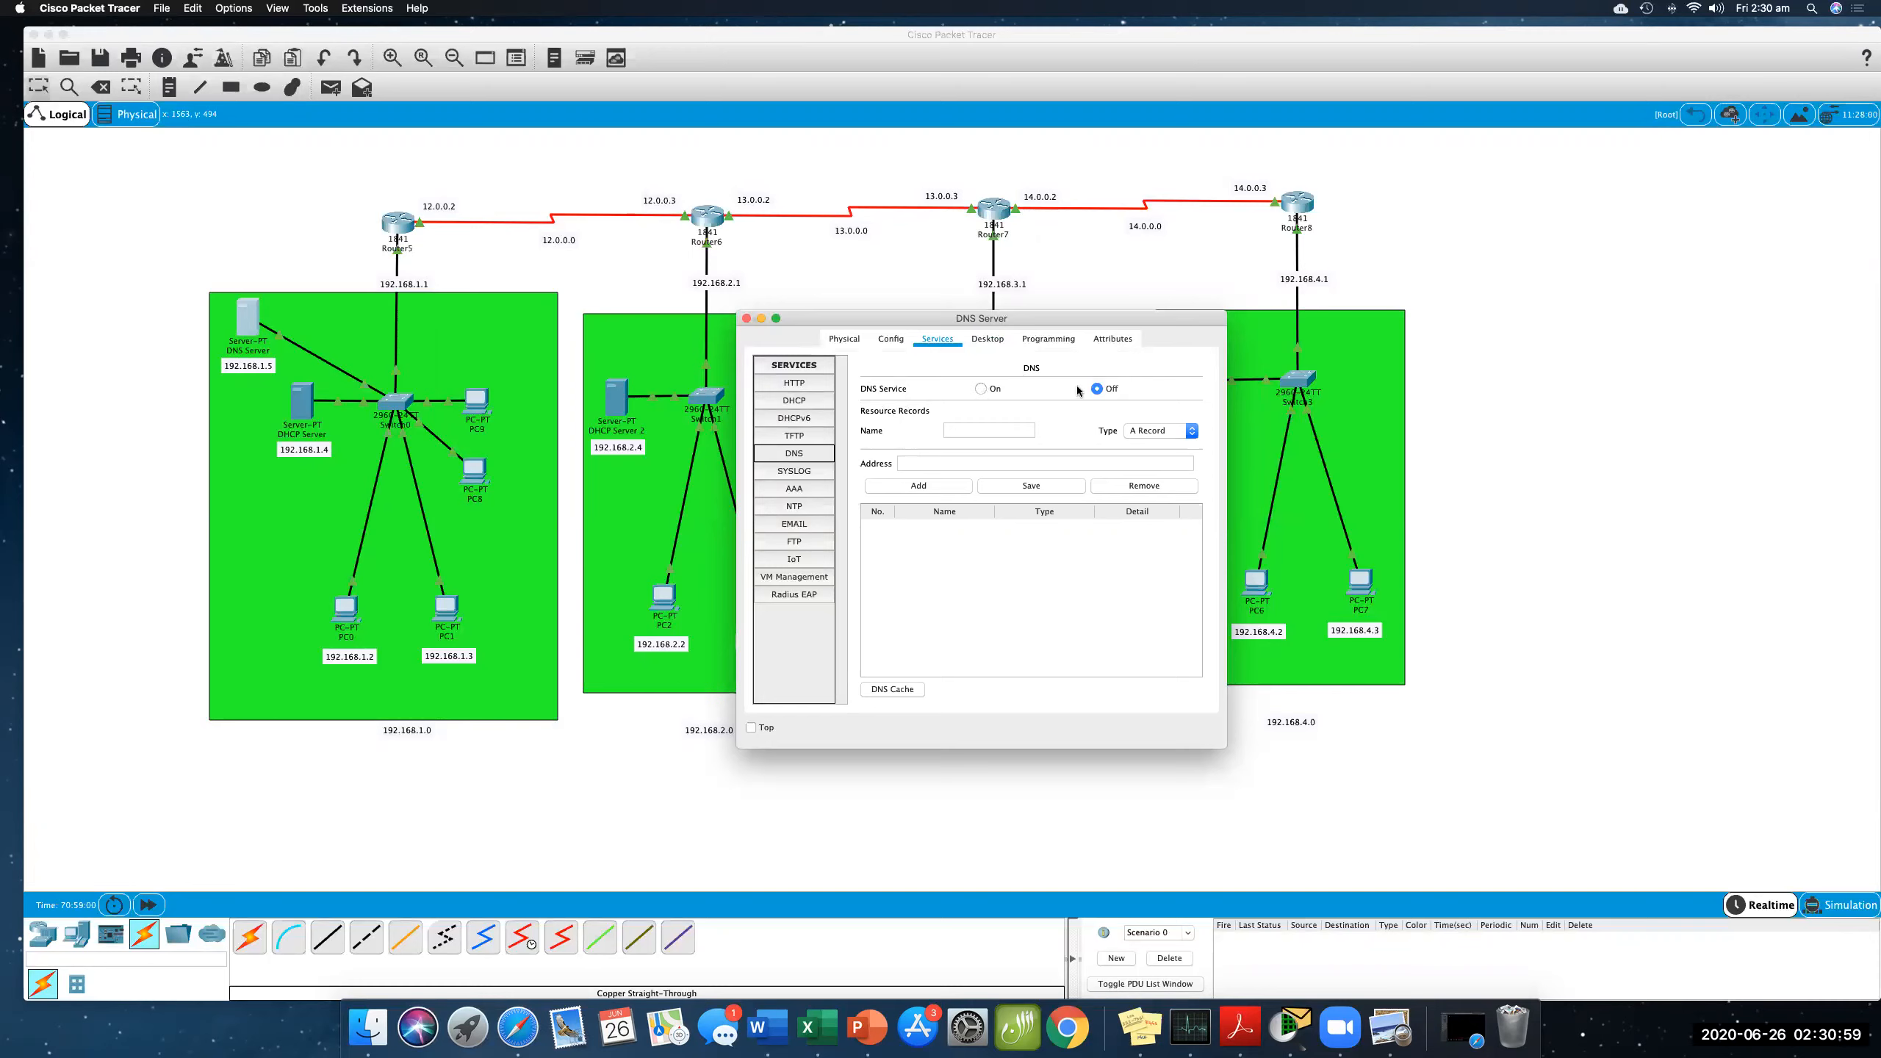
pyautogui.click(978, 388)
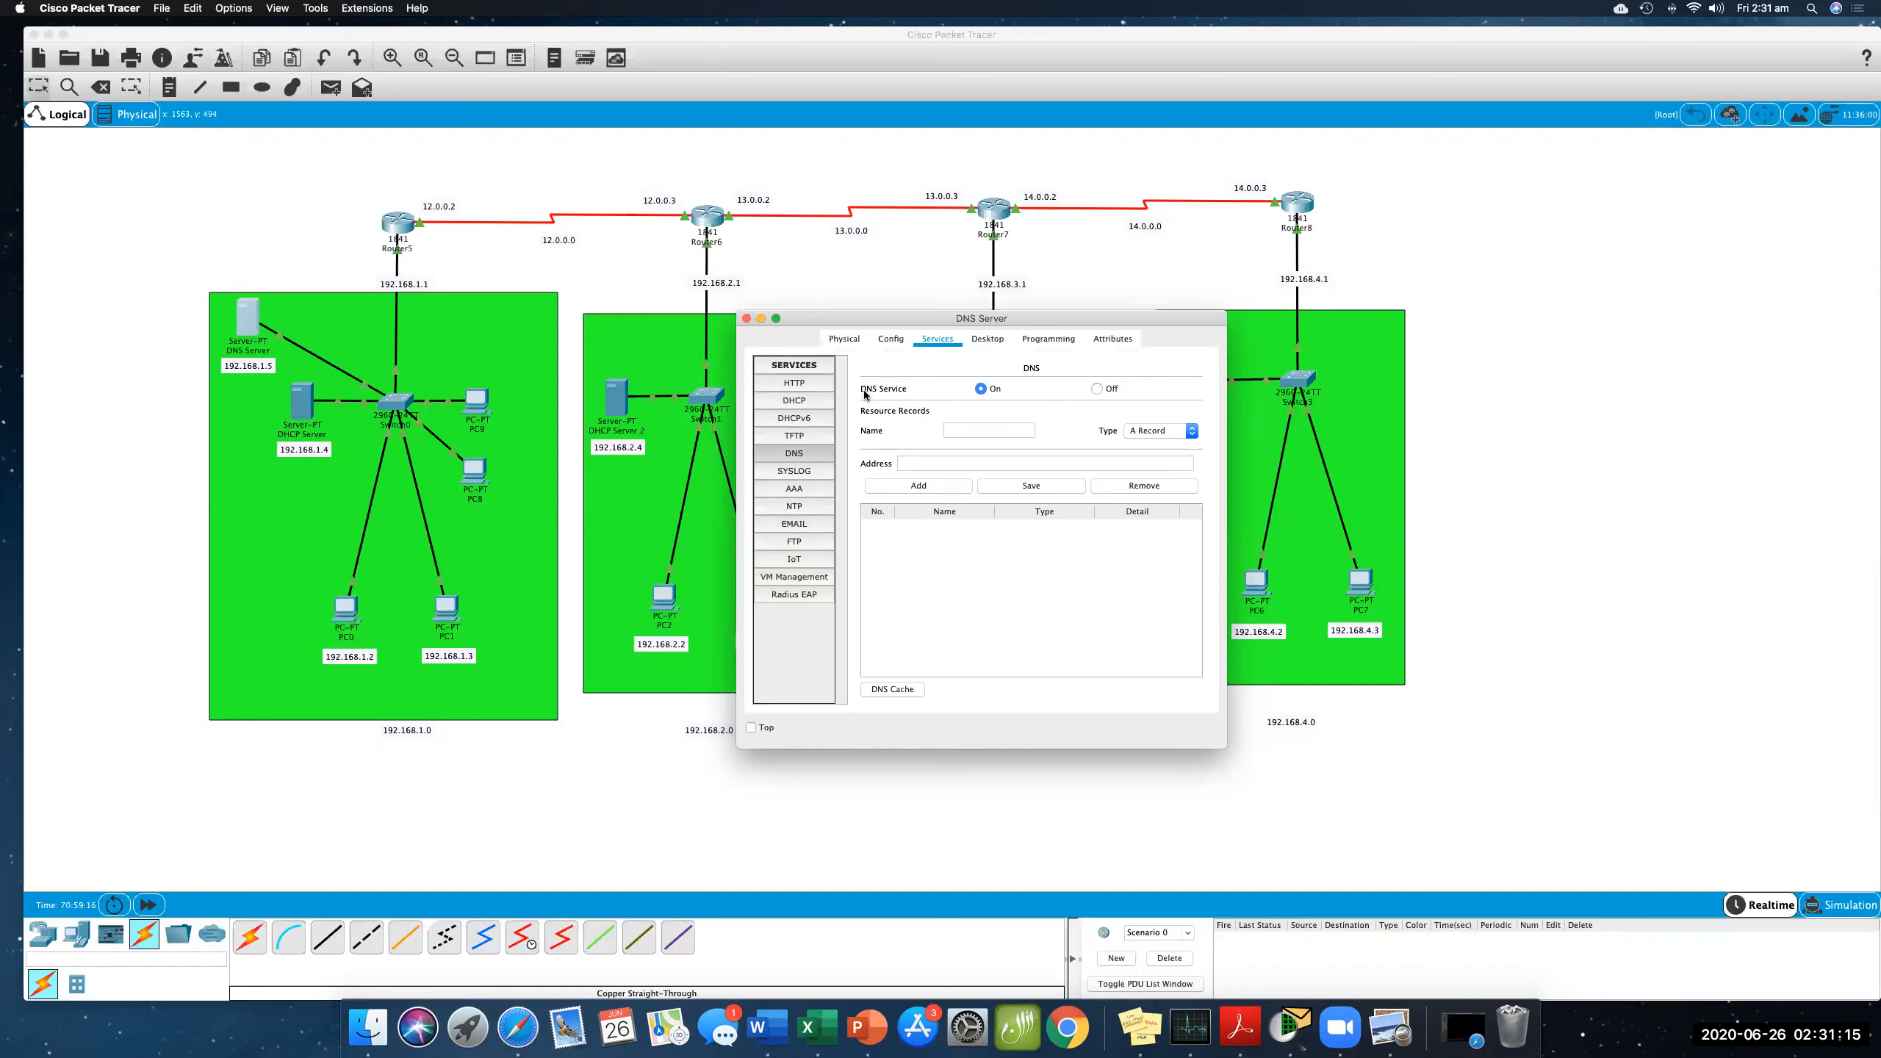
pyautogui.click(747, 319)
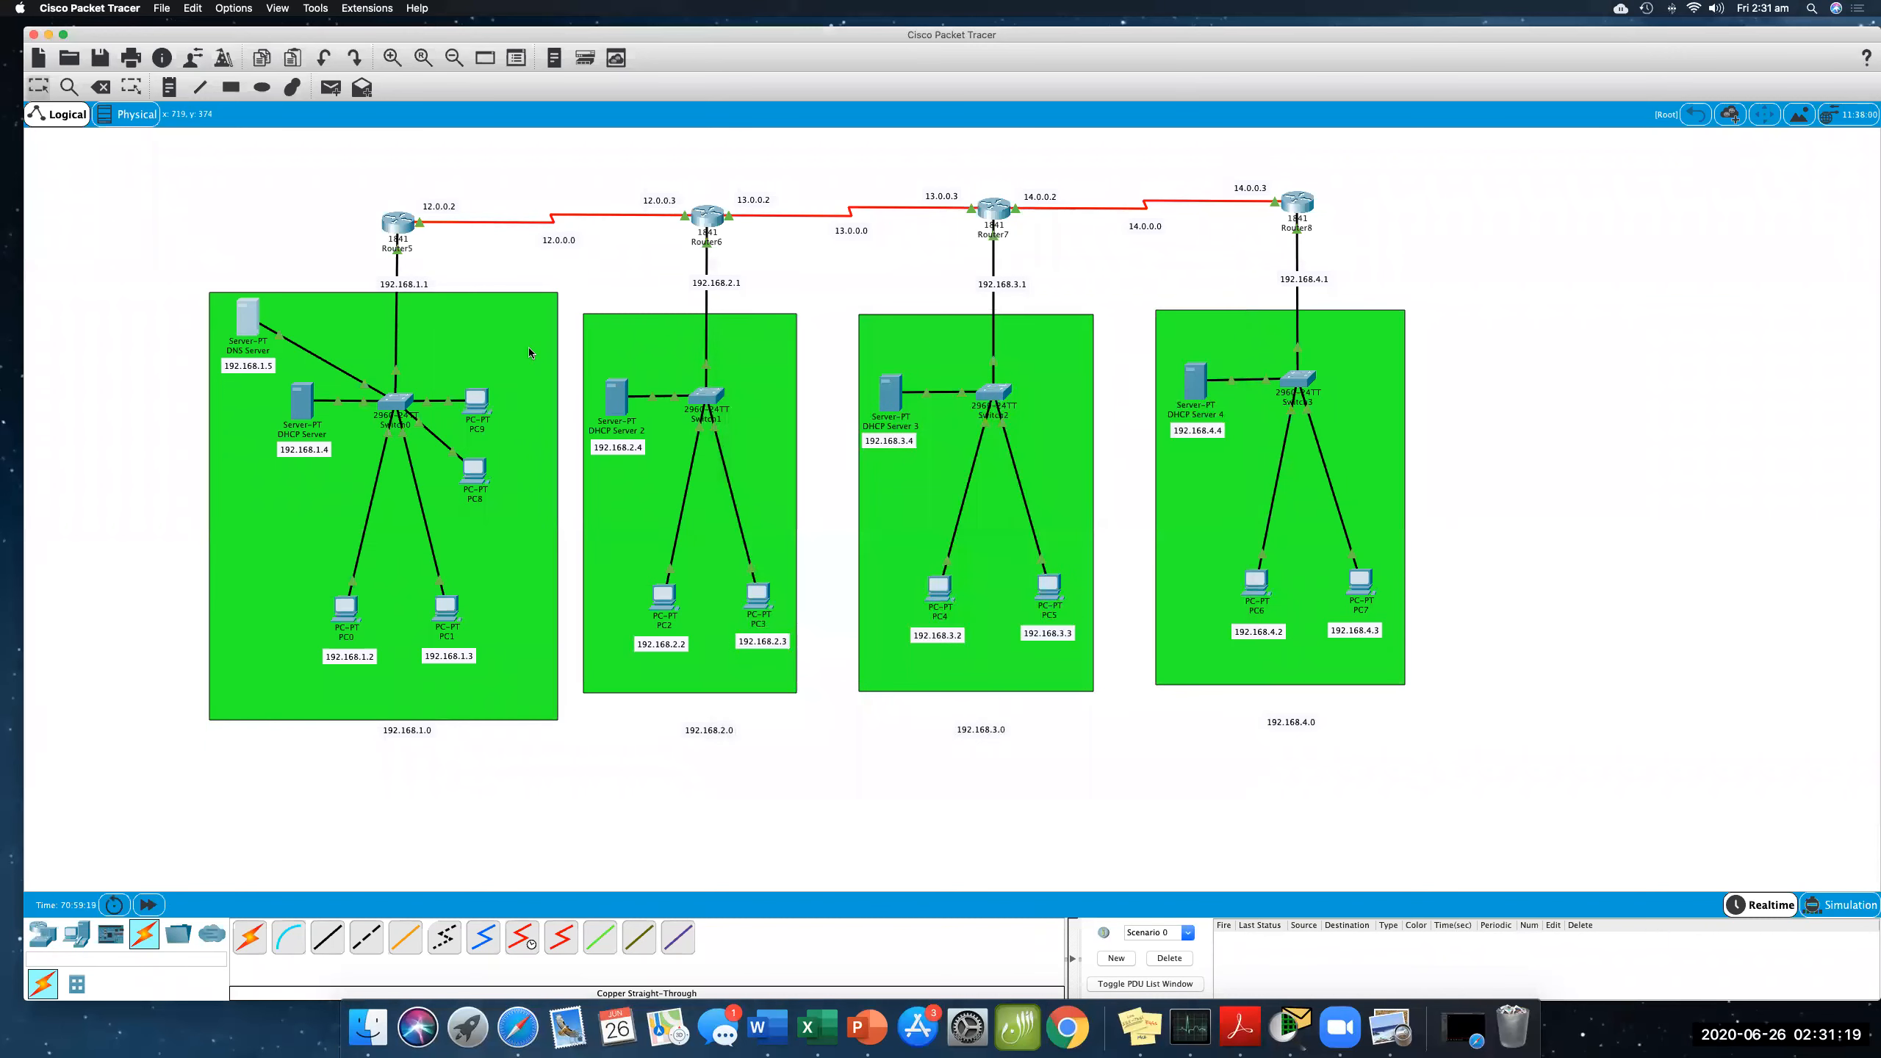
# - Set the DHCP Server's serverPool DNS server to 192.168.1.5 and save the pool
pyautogui.click(366, 341)
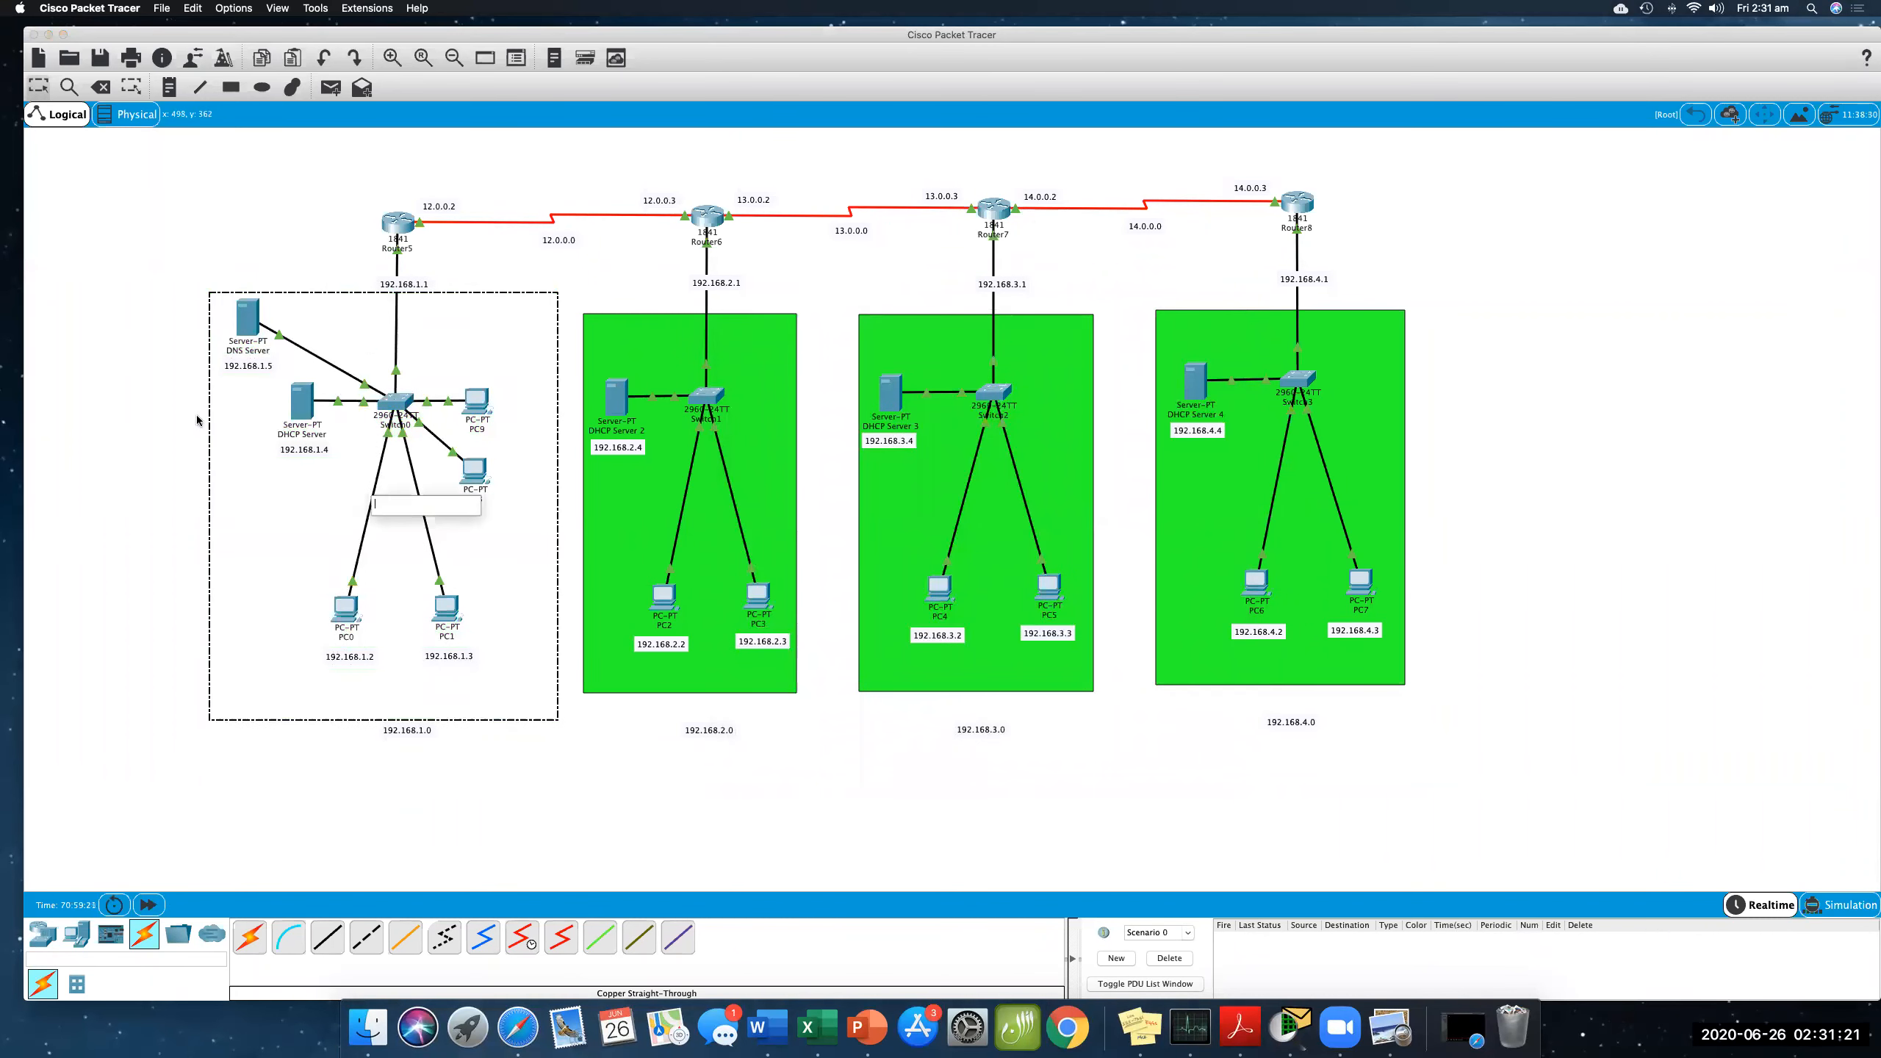
pyautogui.click(106, 375)
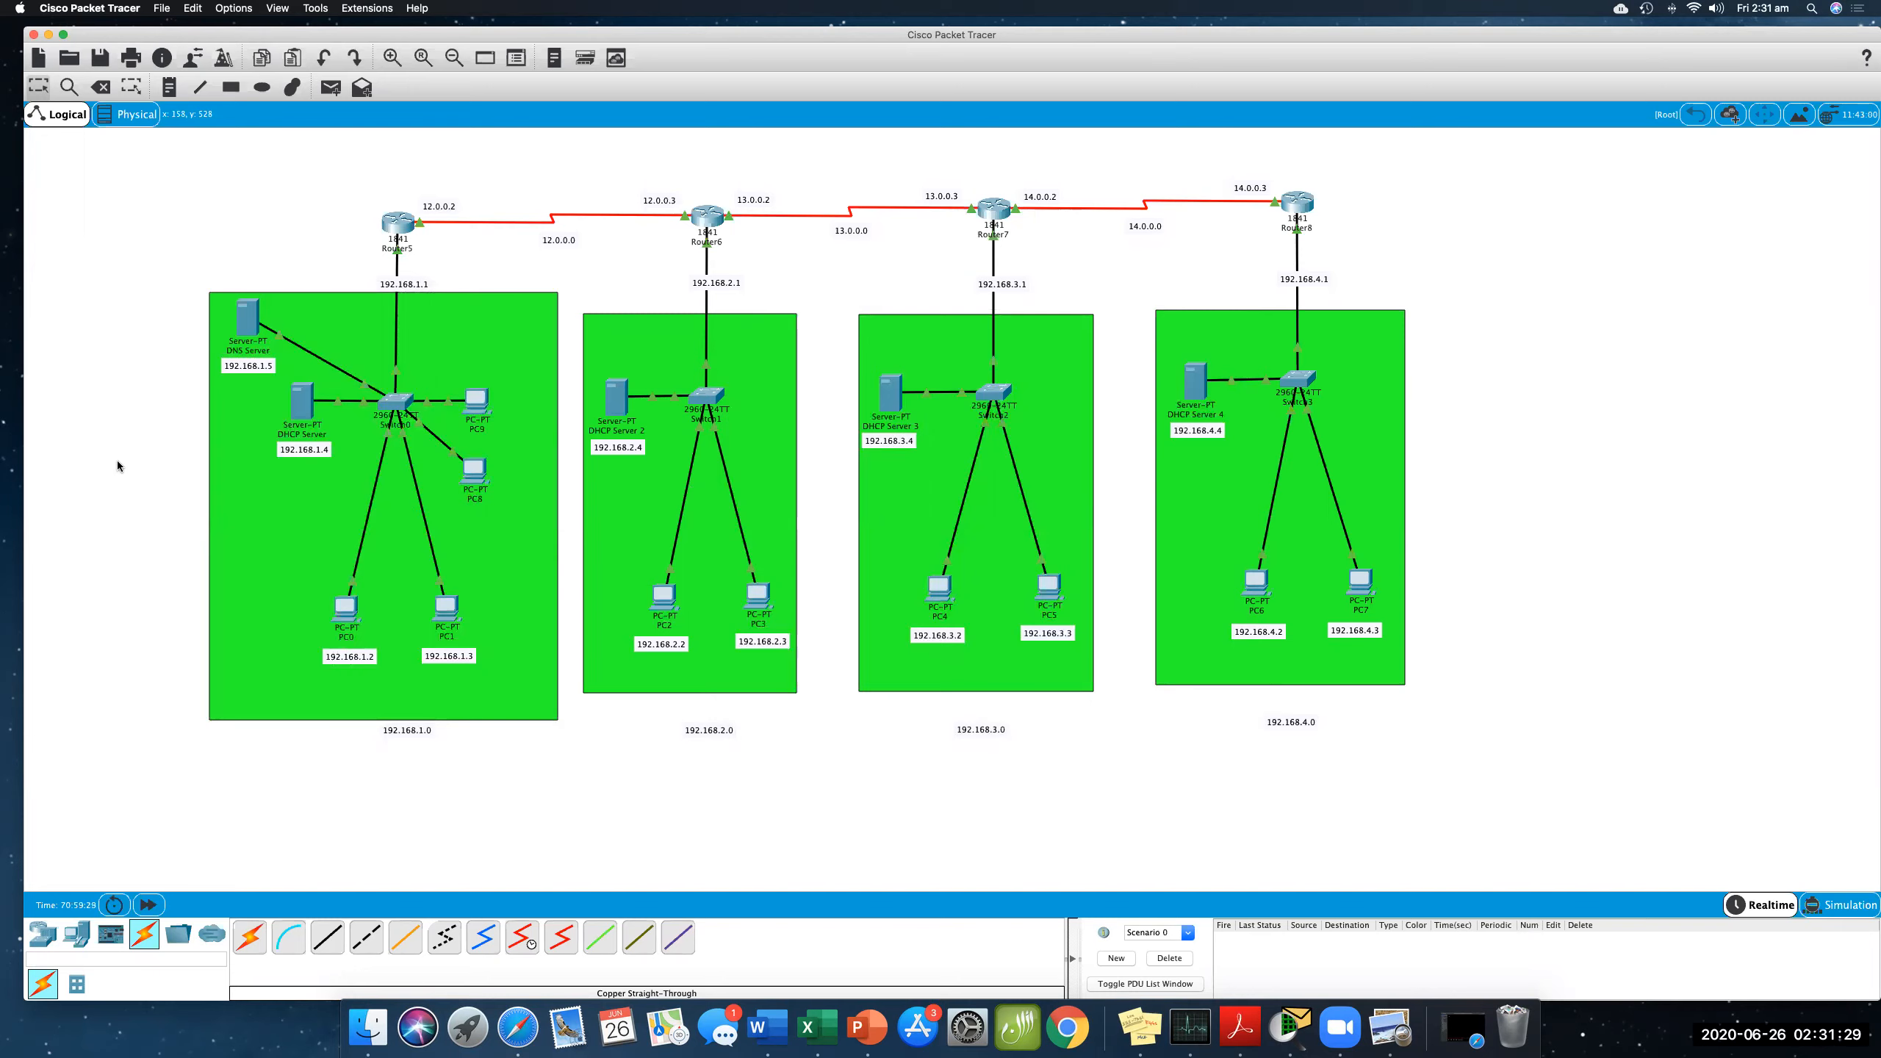
pyautogui.click(302, 415)
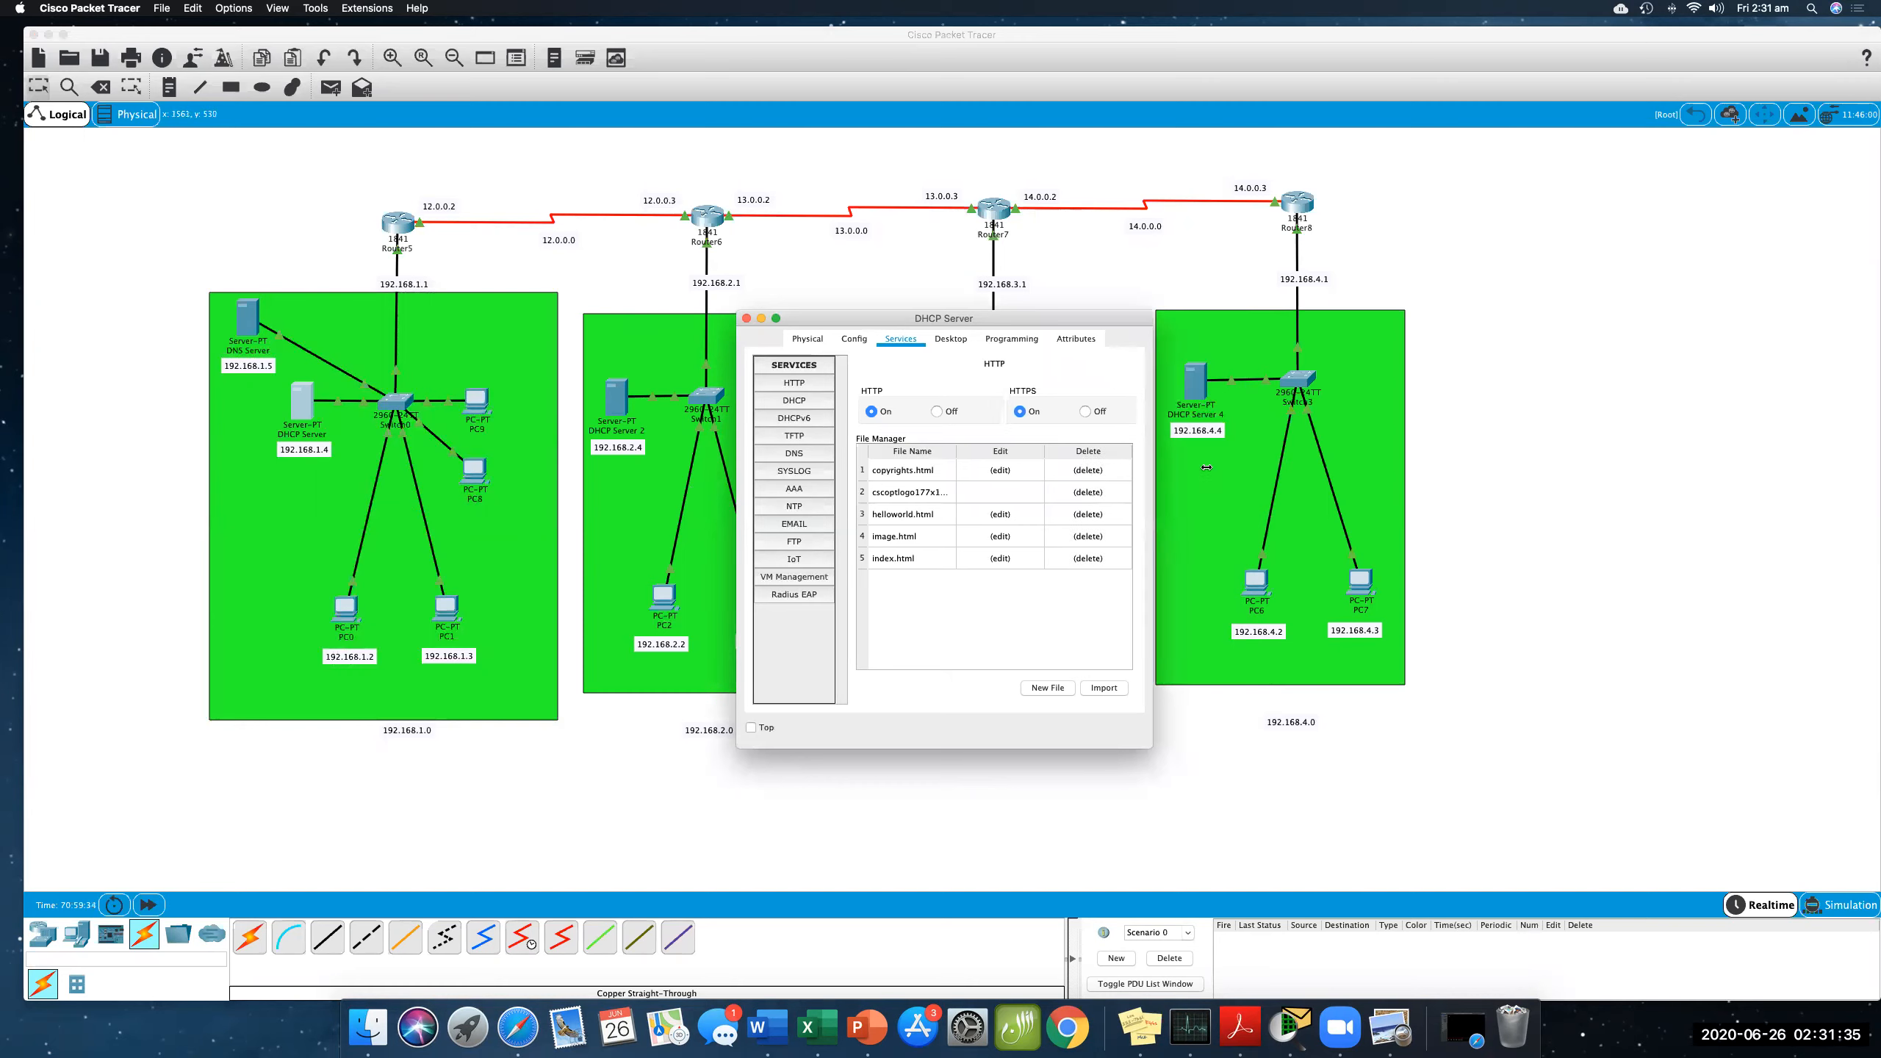
pyautogui.moveTo(1147, 463); pyautogui.dragTo(1226, 463)
pyautogui.click(797, 401)
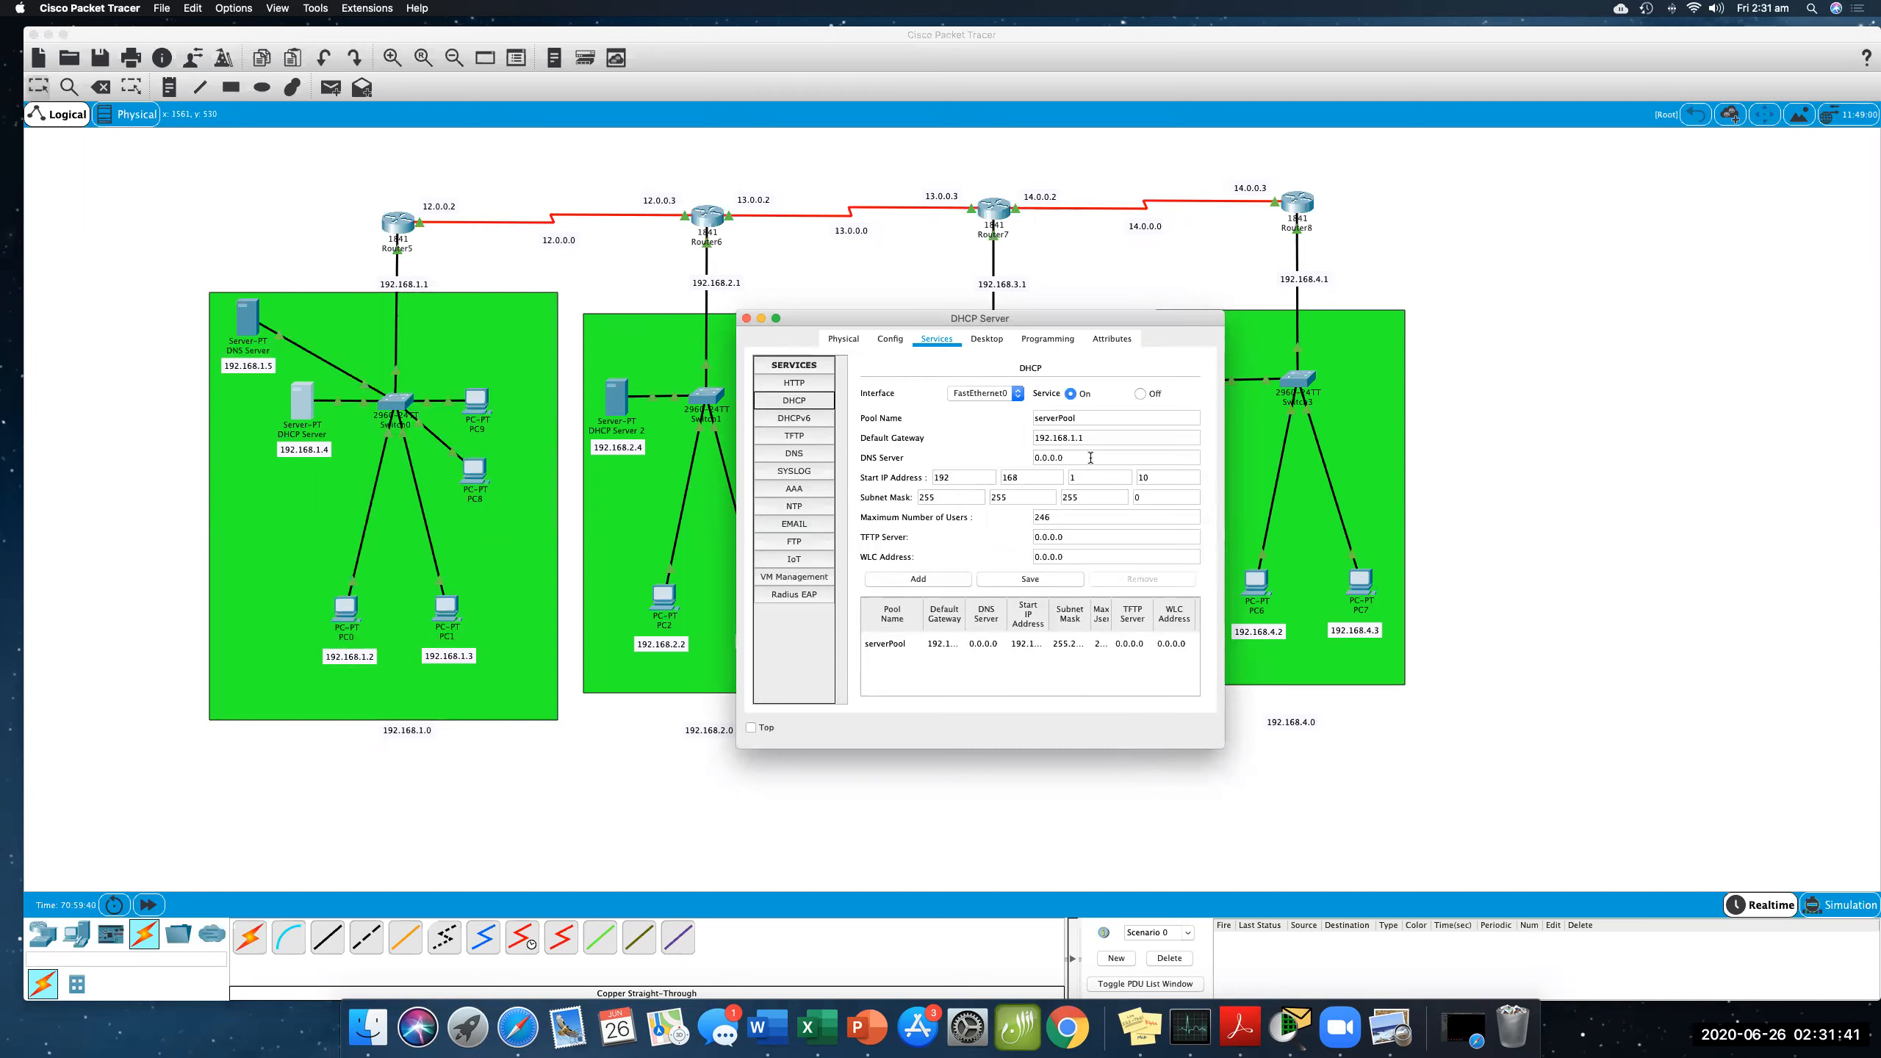
pyautogui.moveTo(1068, 457); pyautogui.dragTo(996, 459)
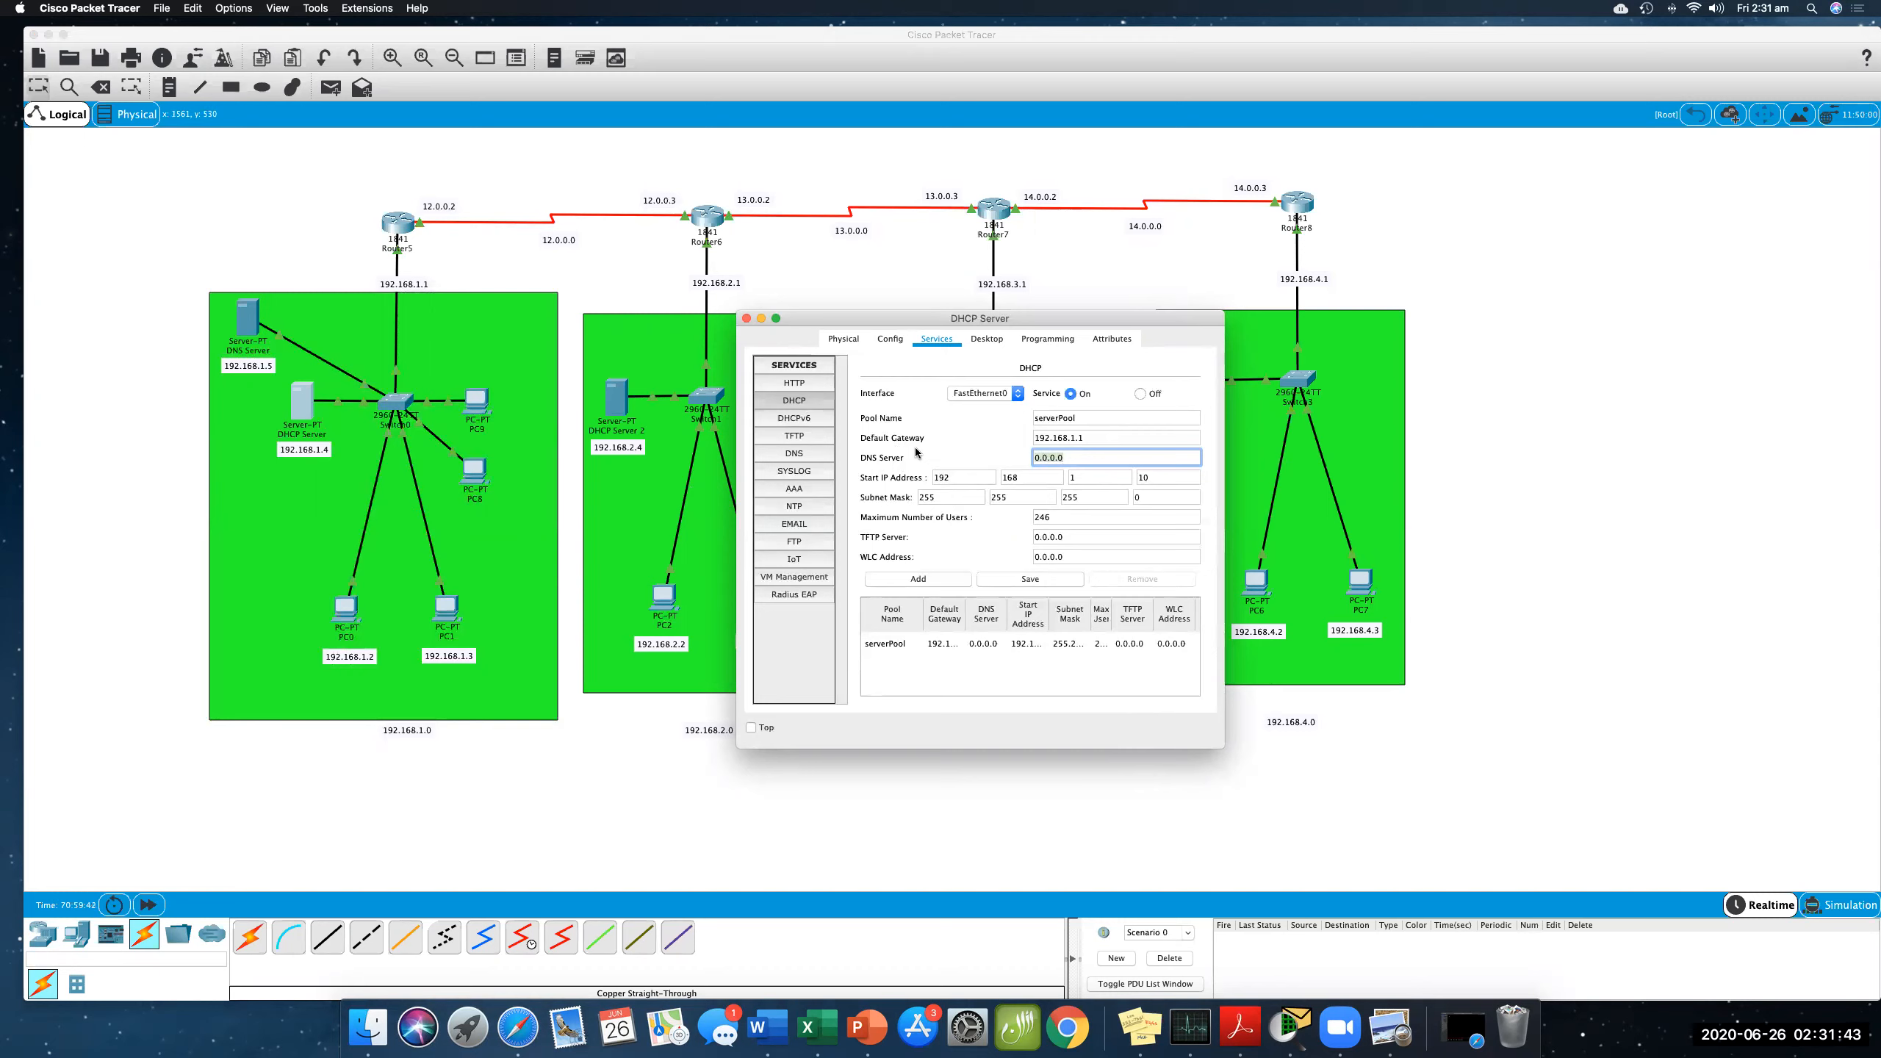
pyautogui.write('192.168.1.5')
pyautogui.click(940, 424)
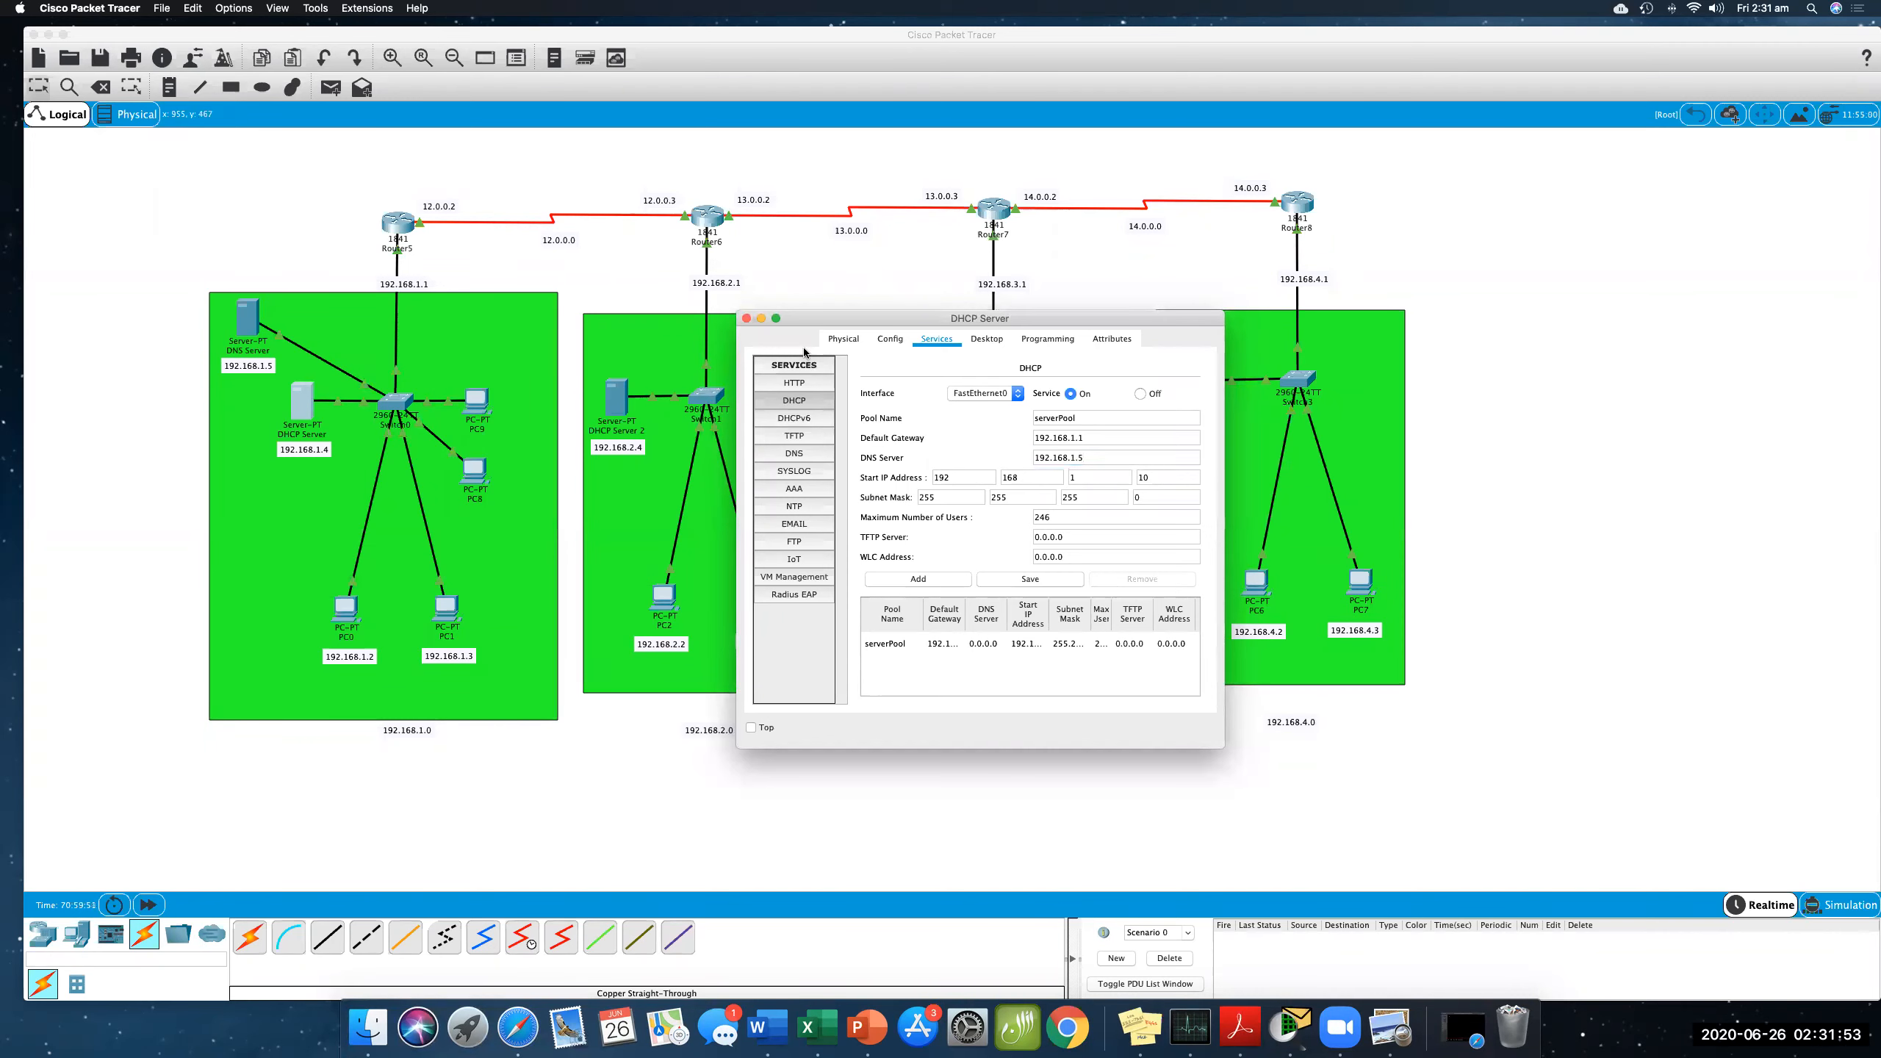
pyautogui.click(1016, 583)
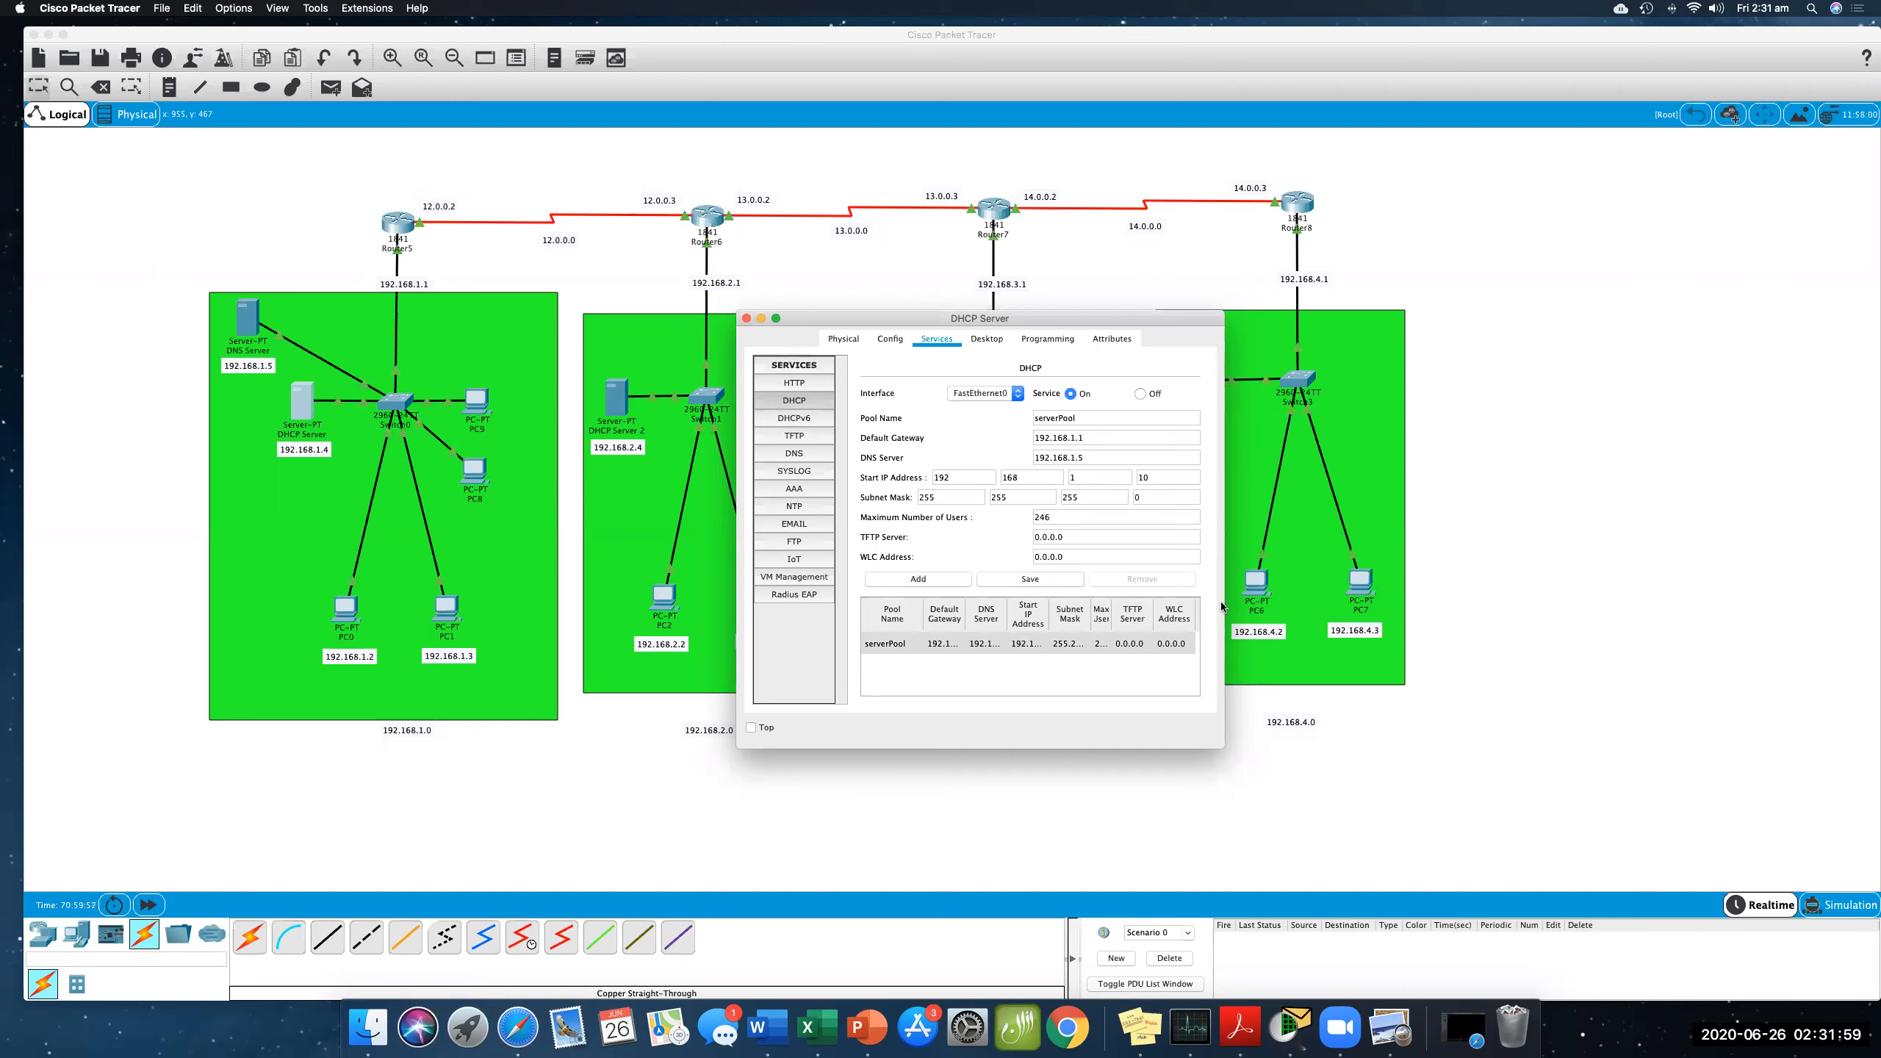
pyautogui.moveTo(1223, 604); pyautogui.dragTo(1503, 604)
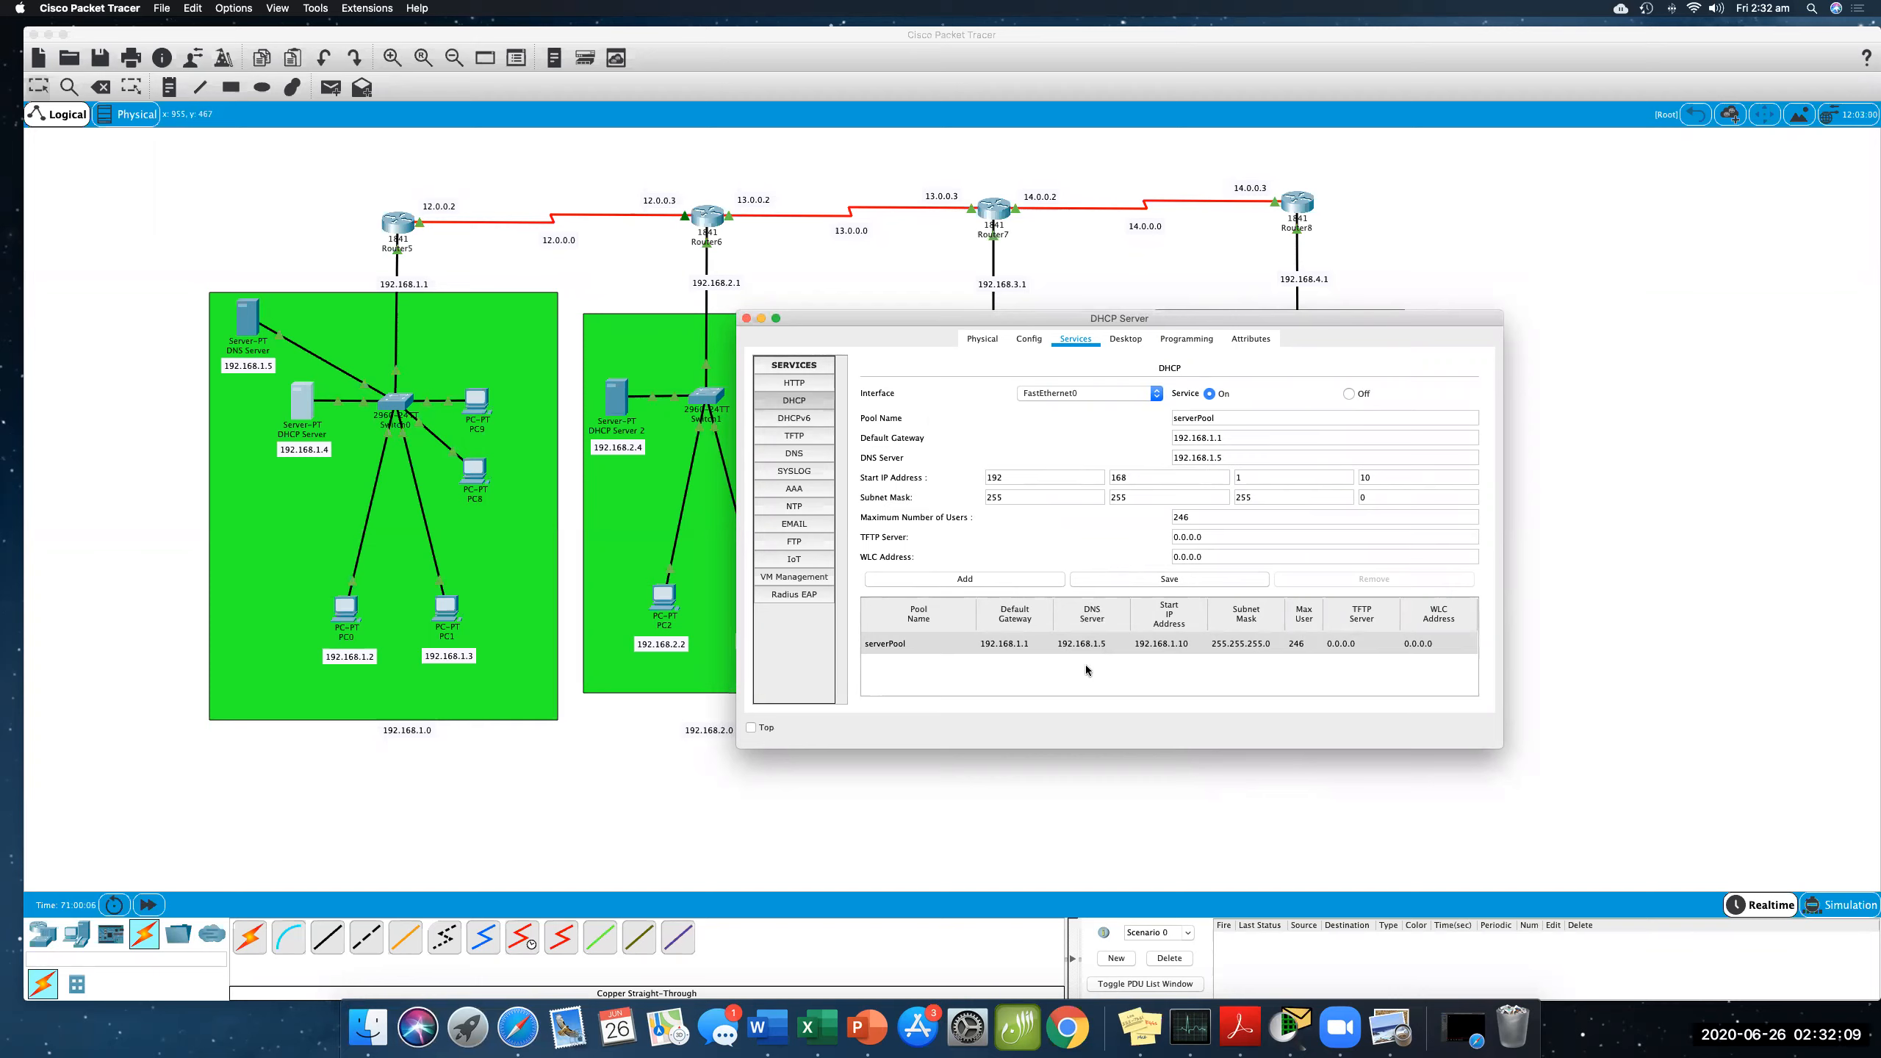
pyautogui.click(746, 319)
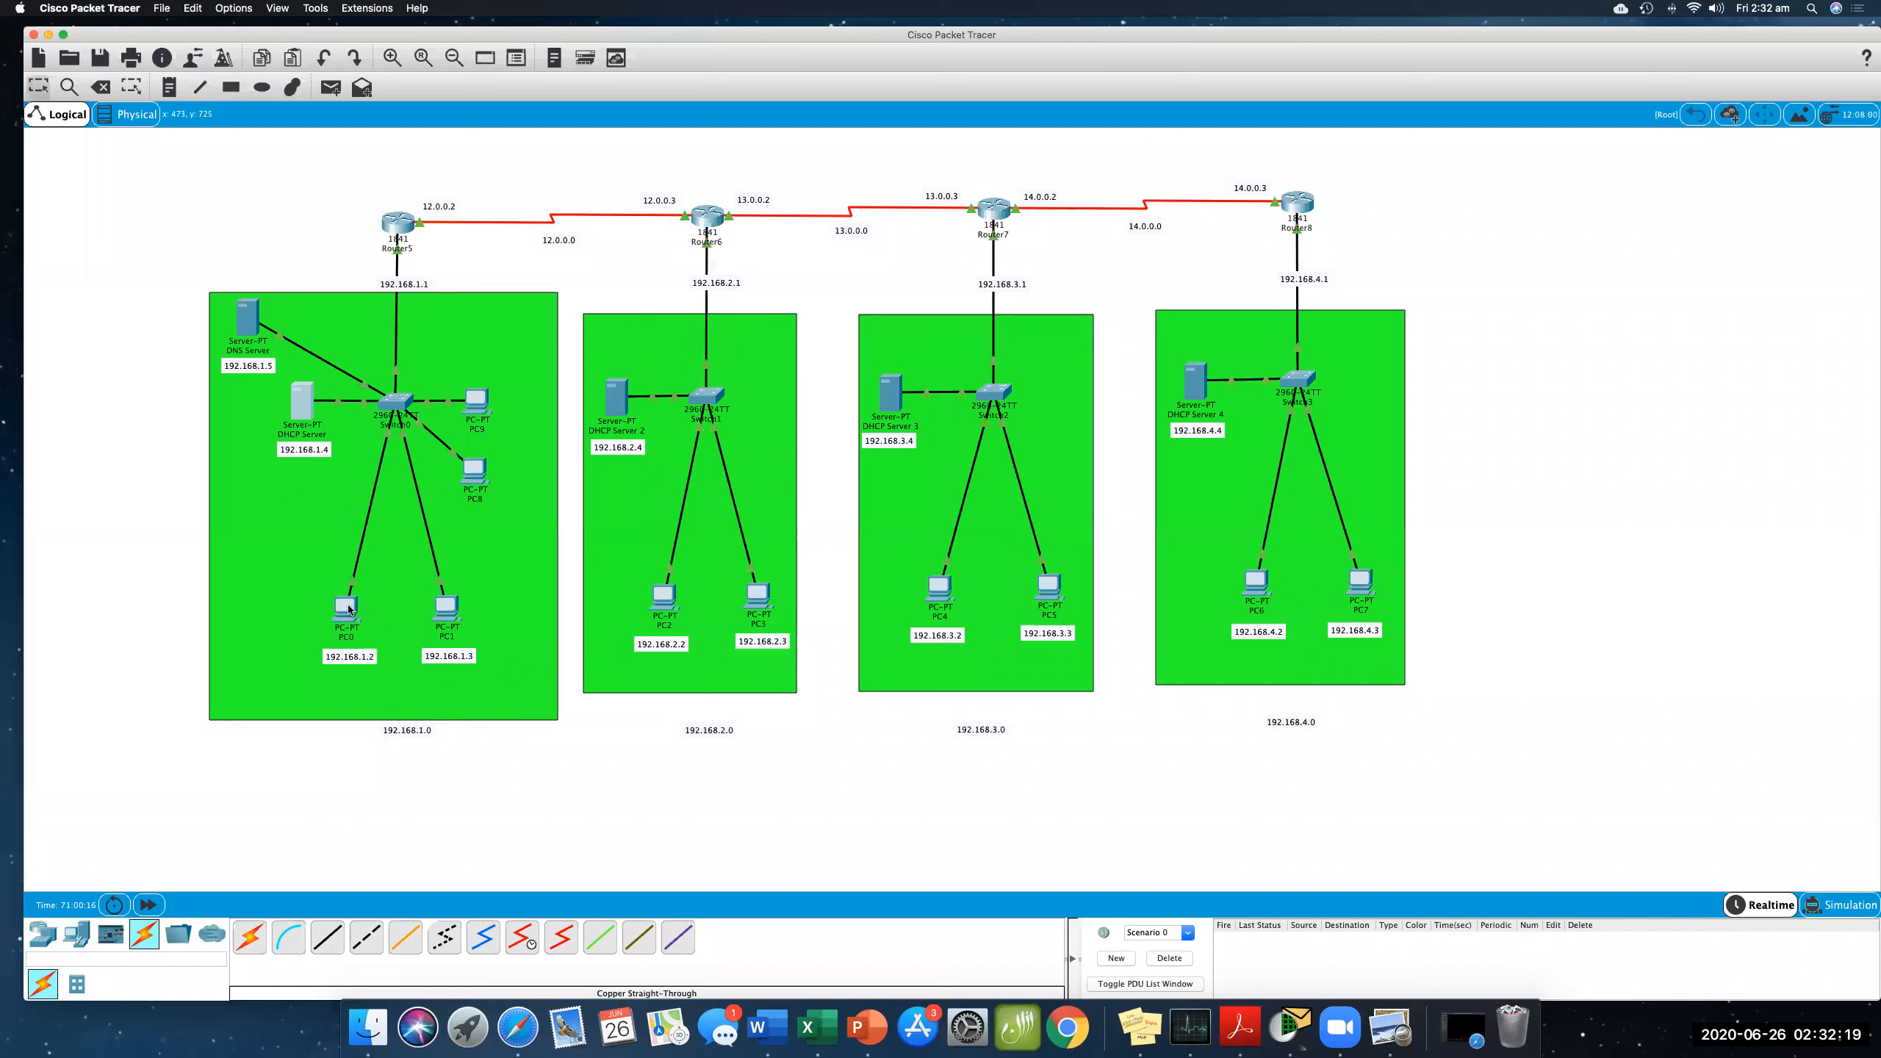
# - Set PC0's DNS server to 192.168.1.5 in its IP configuration
pyautogui.click(347, 608)
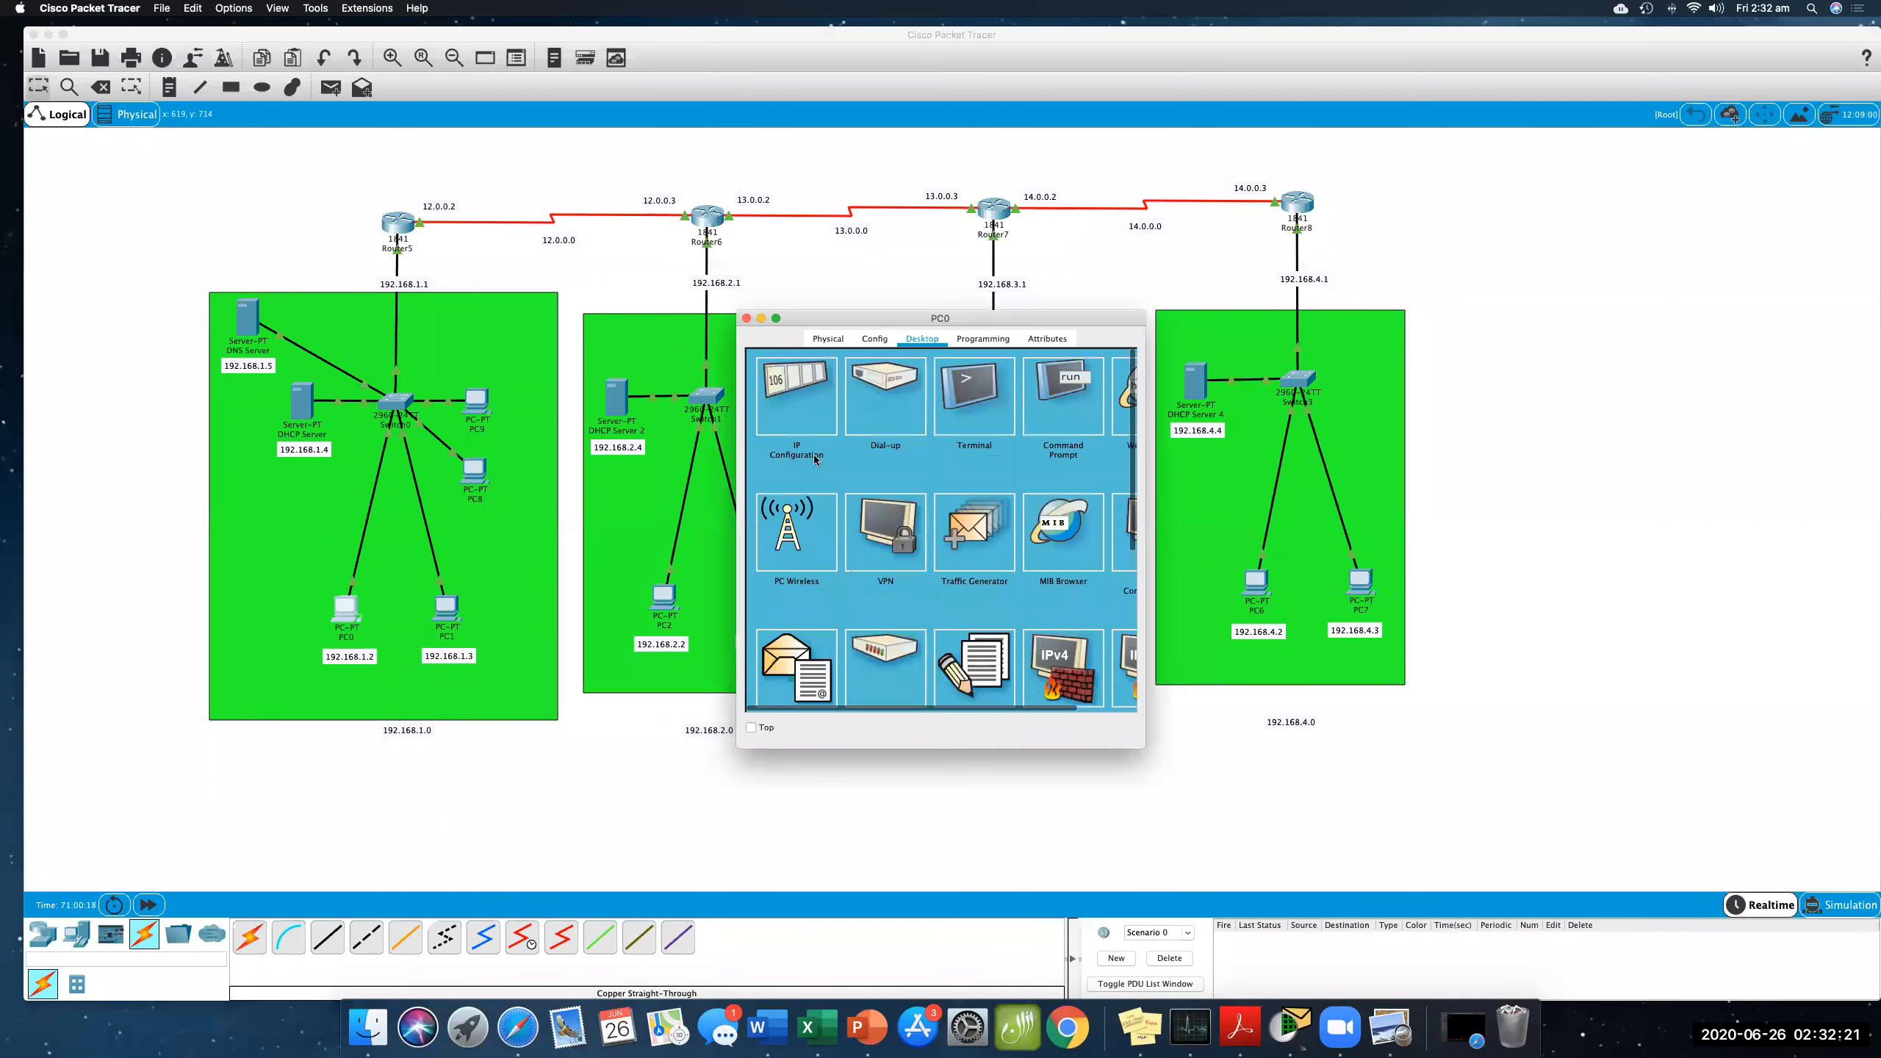
pyautogui.click(812, 412)
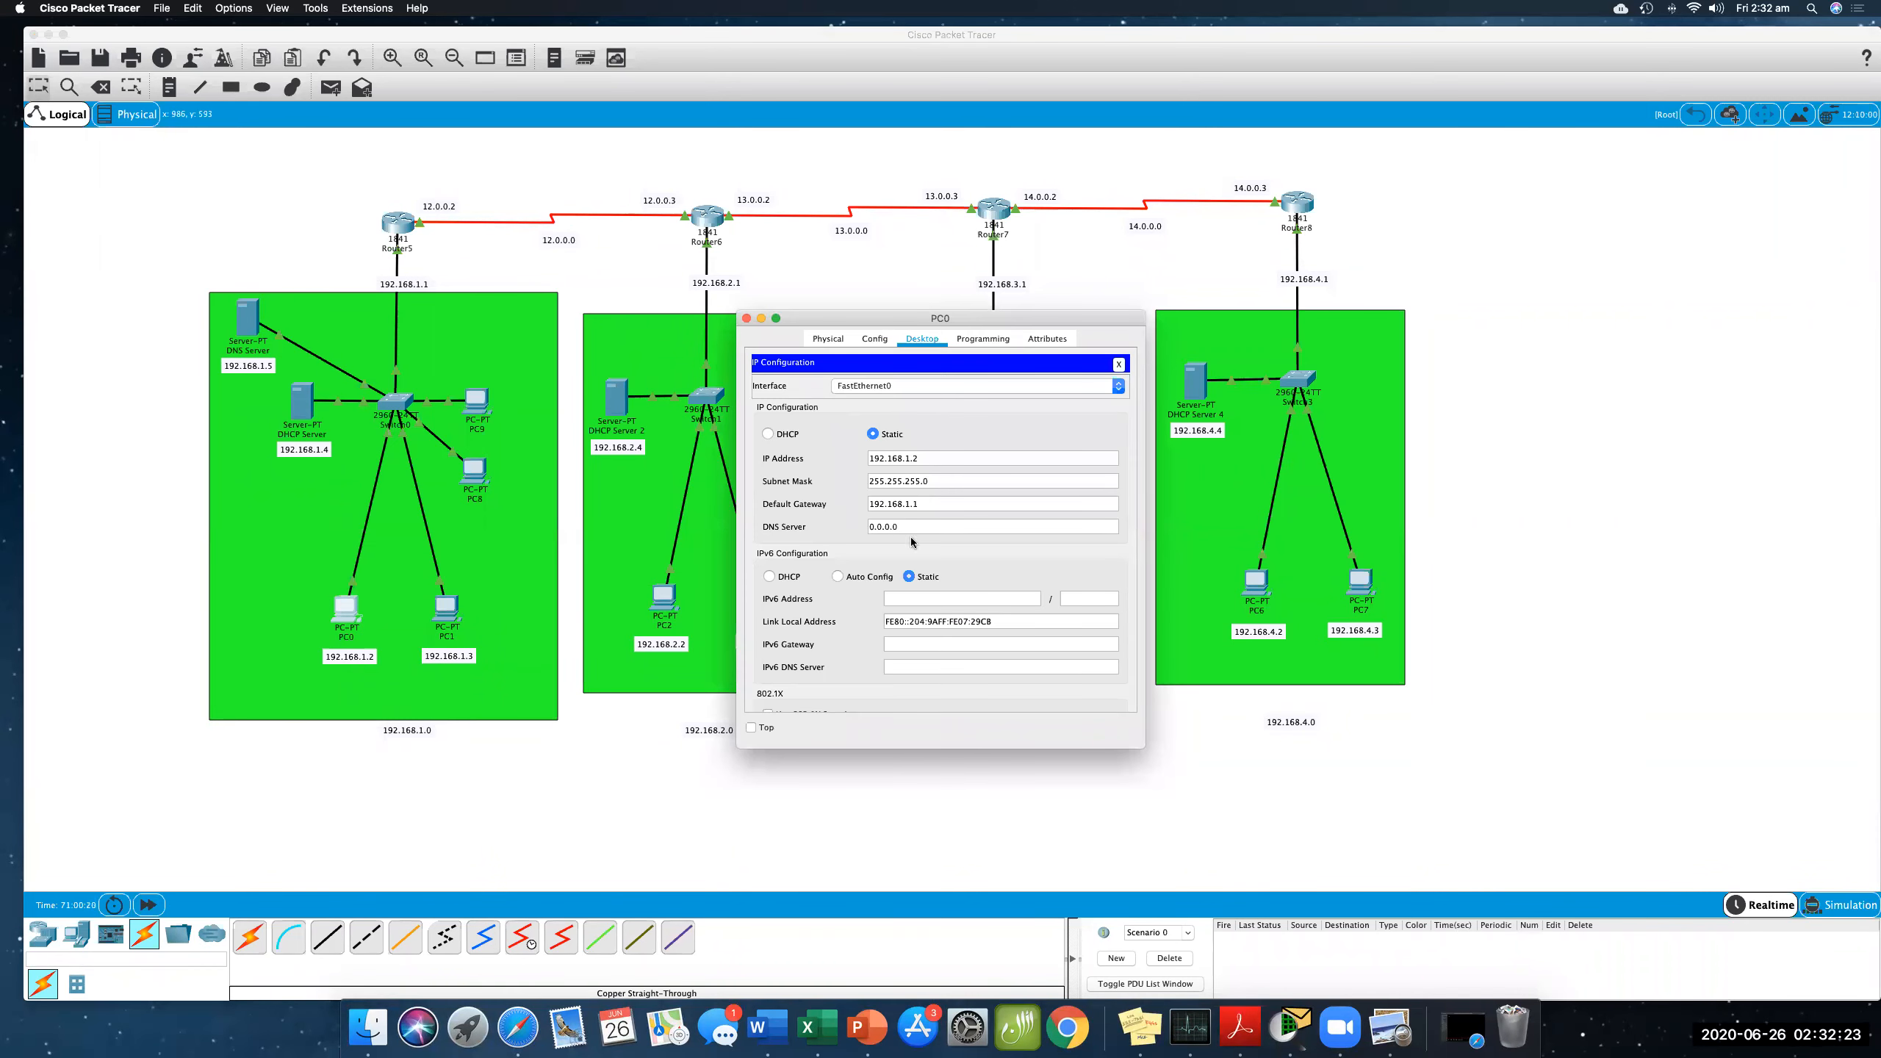
pyautogui.moveTo(910, 527); pyautogui.dragTo(858, 525)
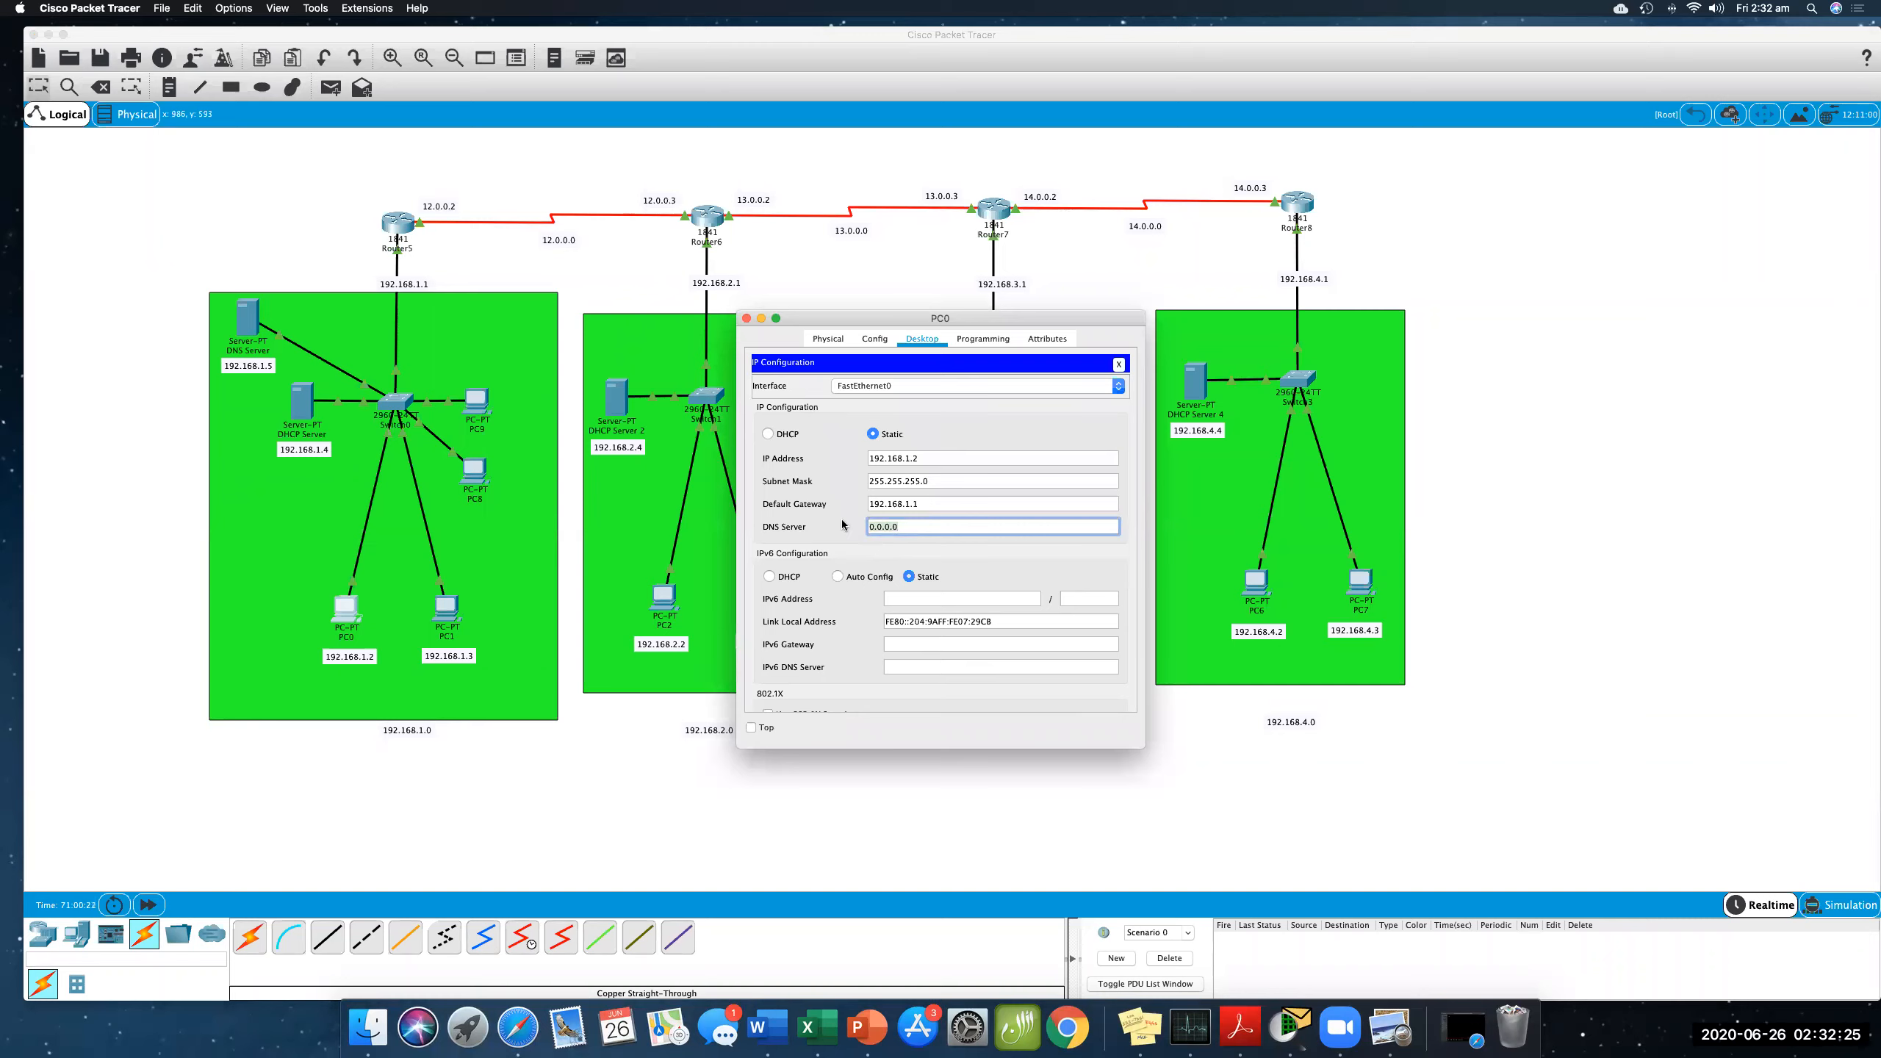
pyautogui.write('192.168.1.5')
pyautogui.press('Return')
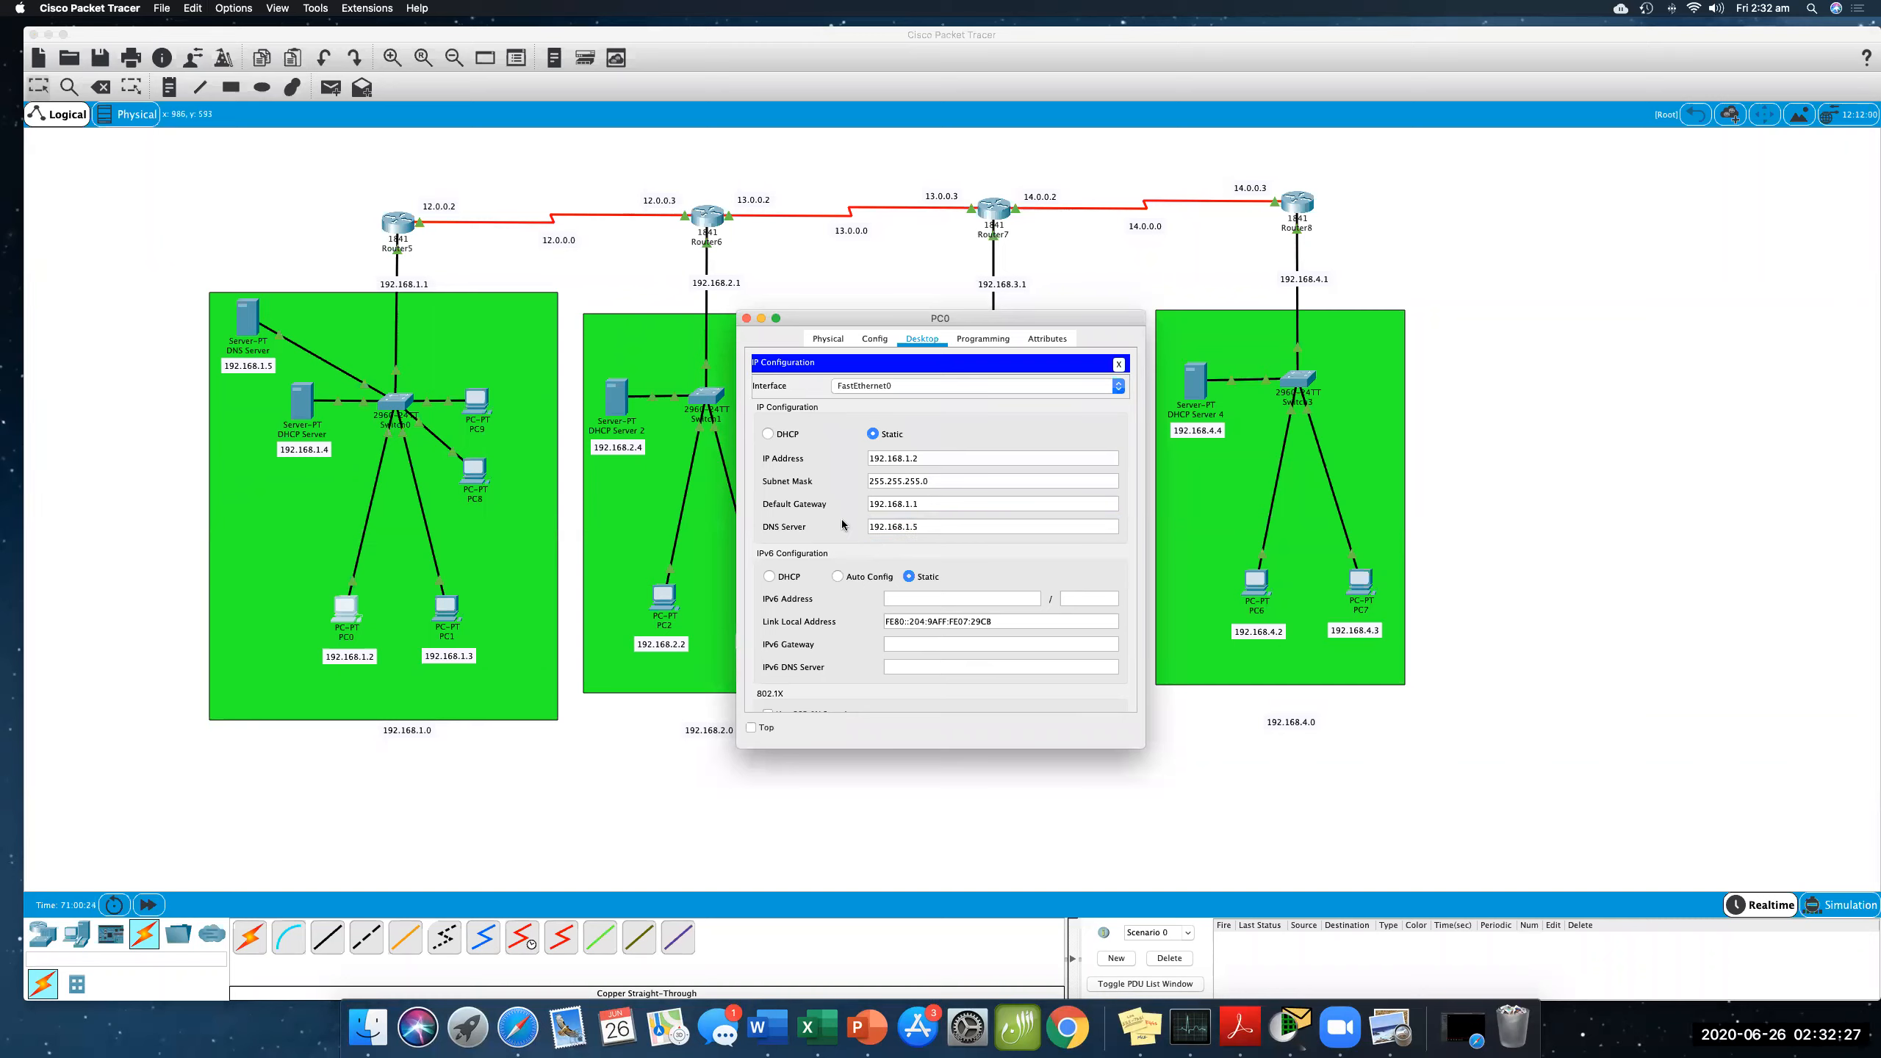
pyautogui.click(747, 320)
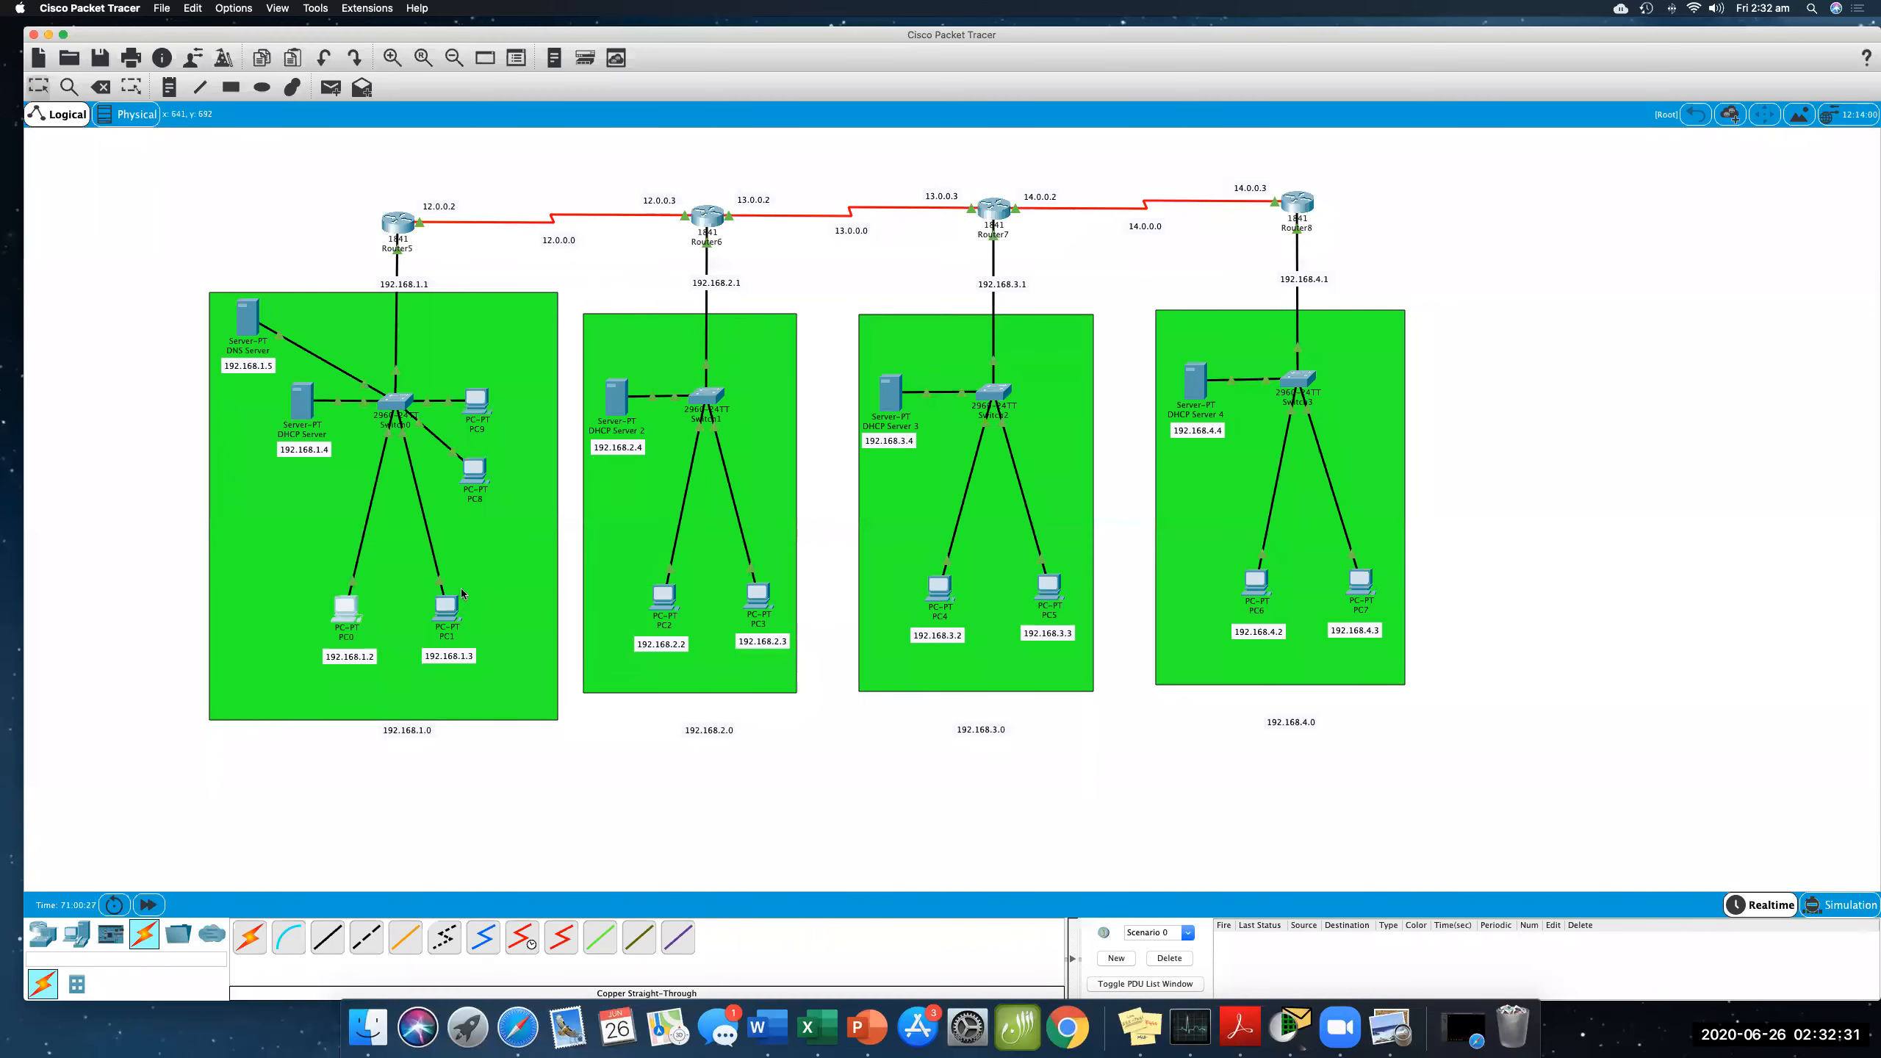
# - Set PC1's DNS server to 192.168.1.5 in its IP configuration and close its window
pyautogui.click(449, 606)
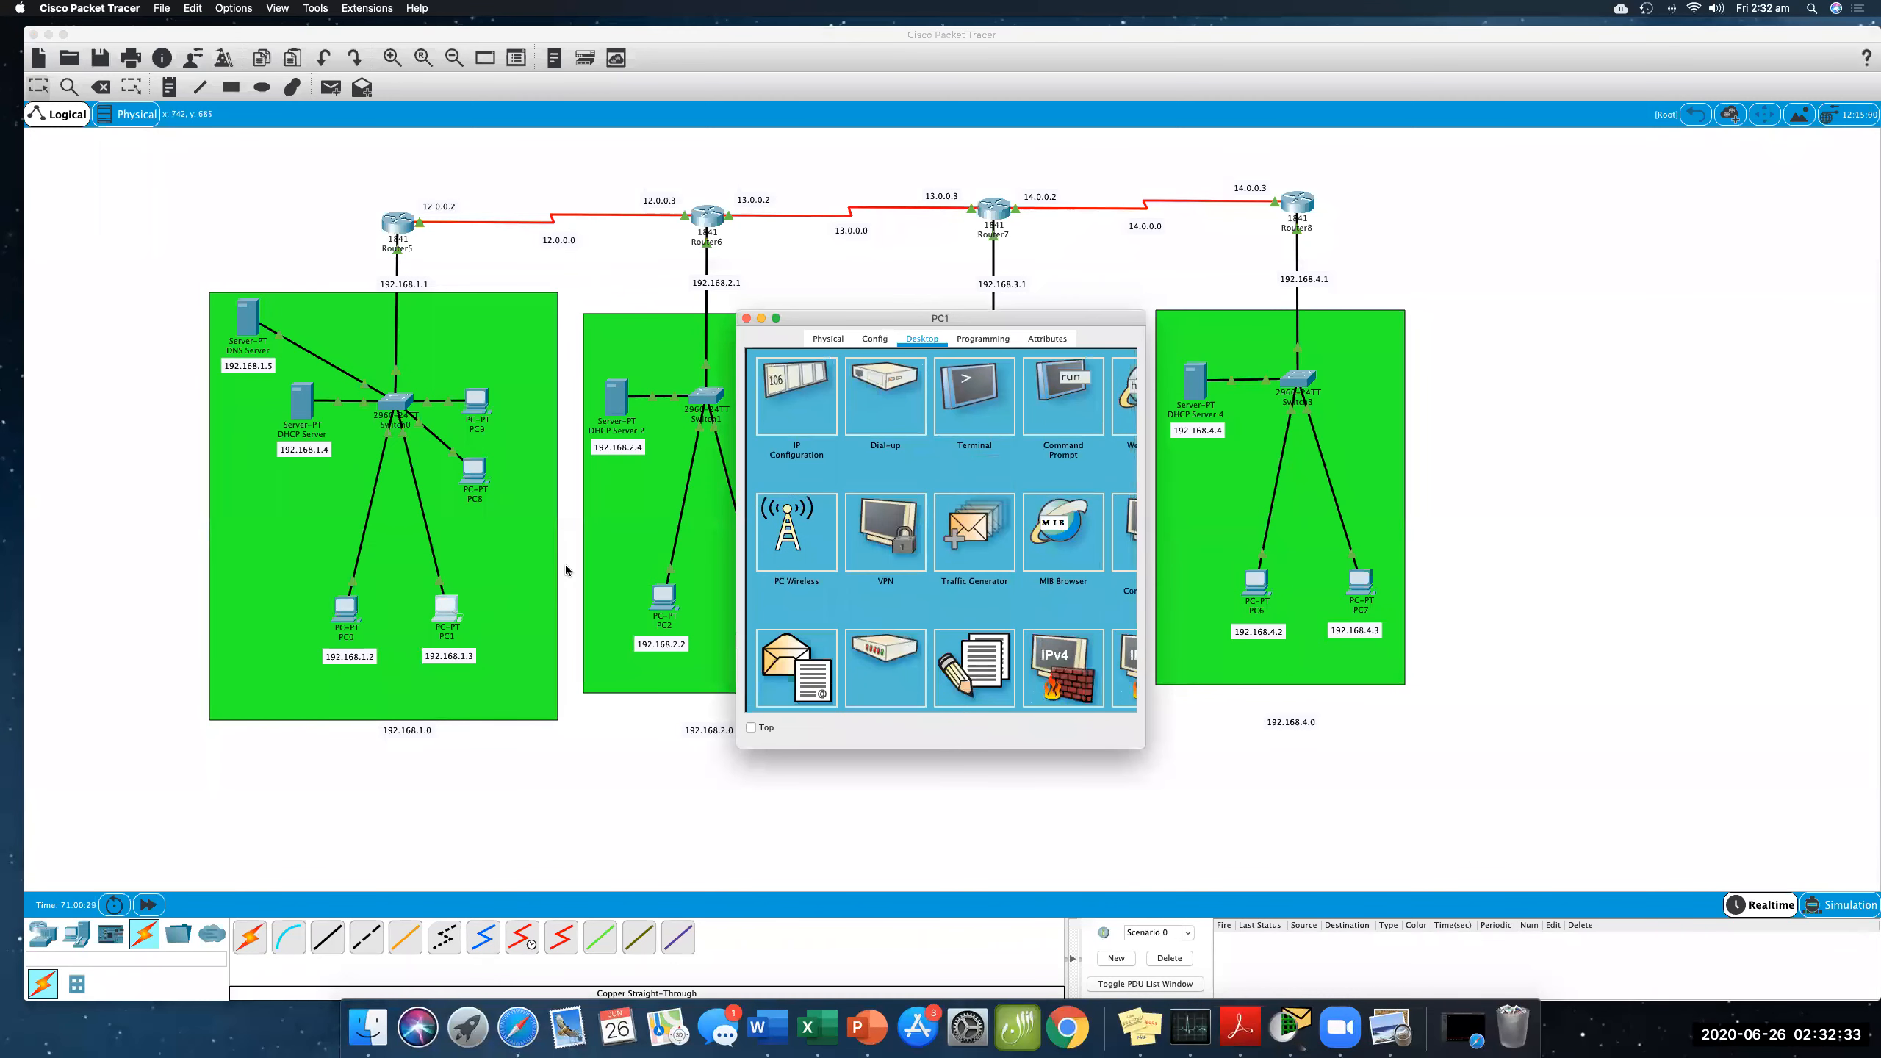
pyautogui.click(777, 422)
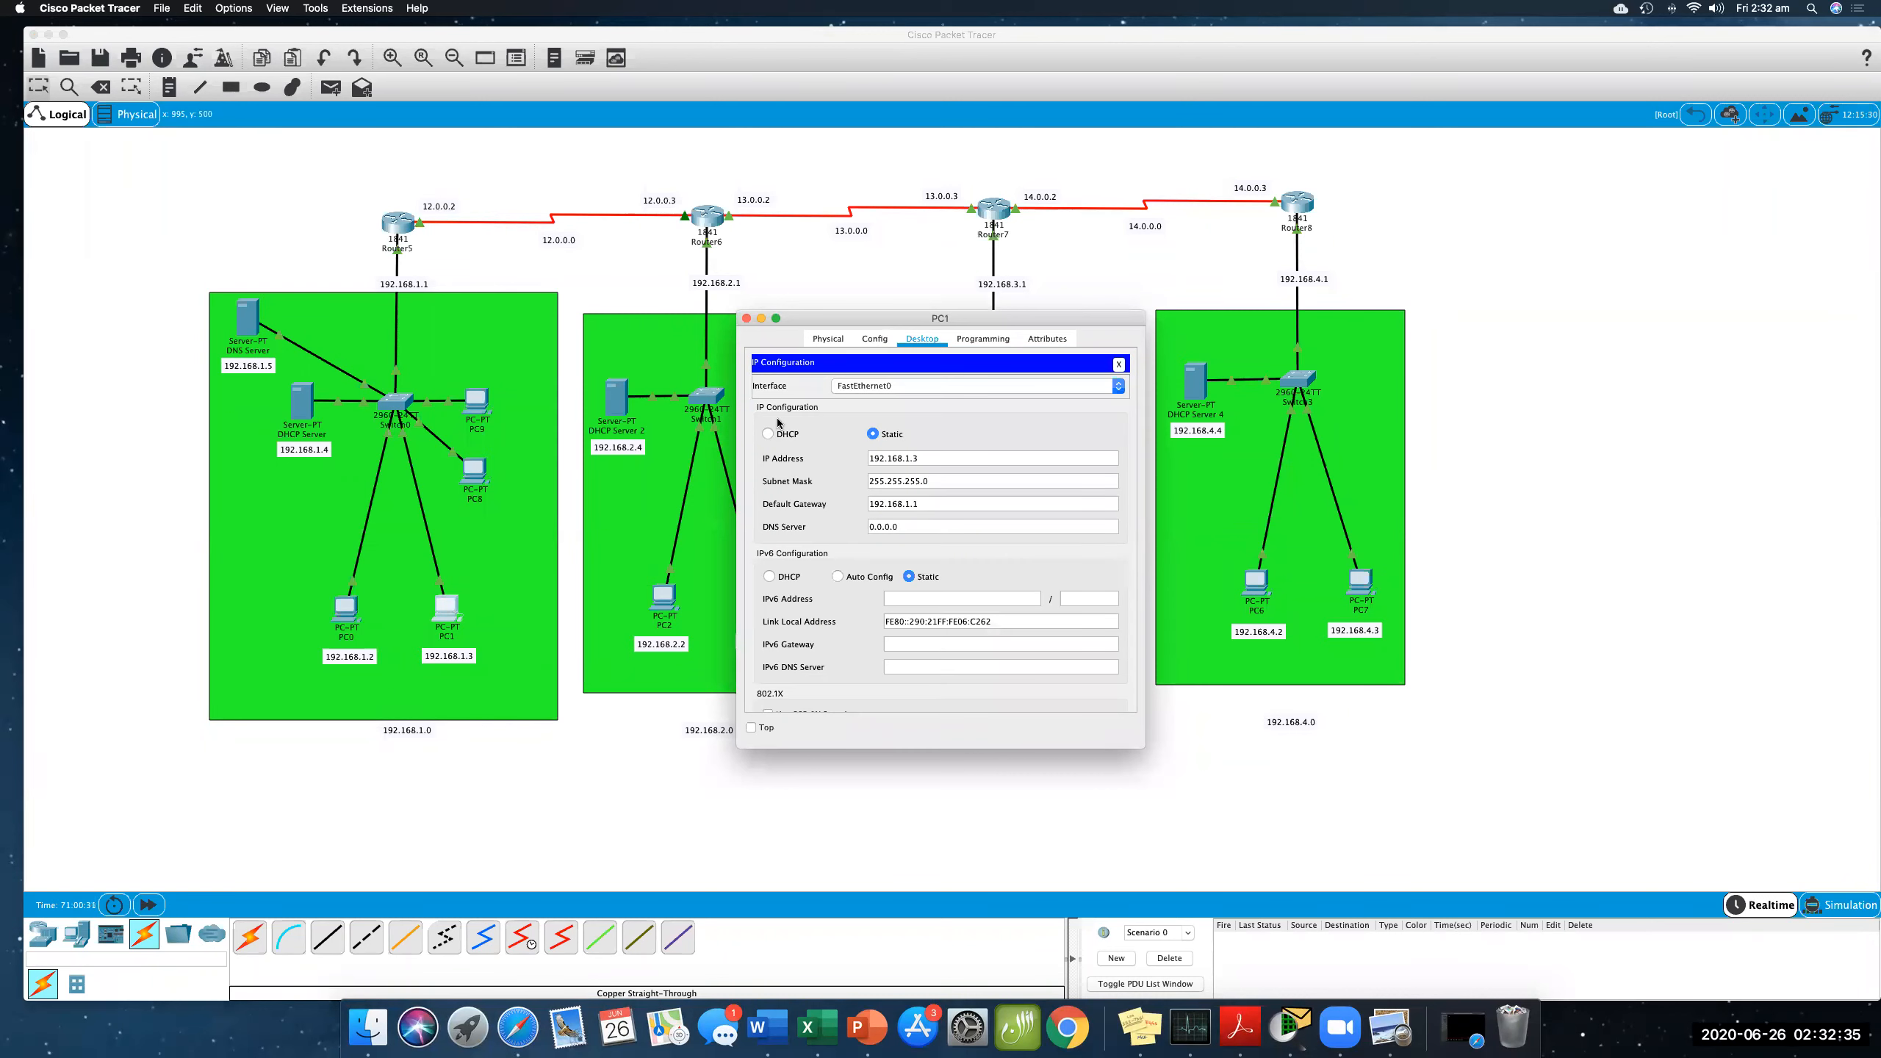
pyautogui.moveTo(902, 526); pyautogui.dragTo(858, 524)
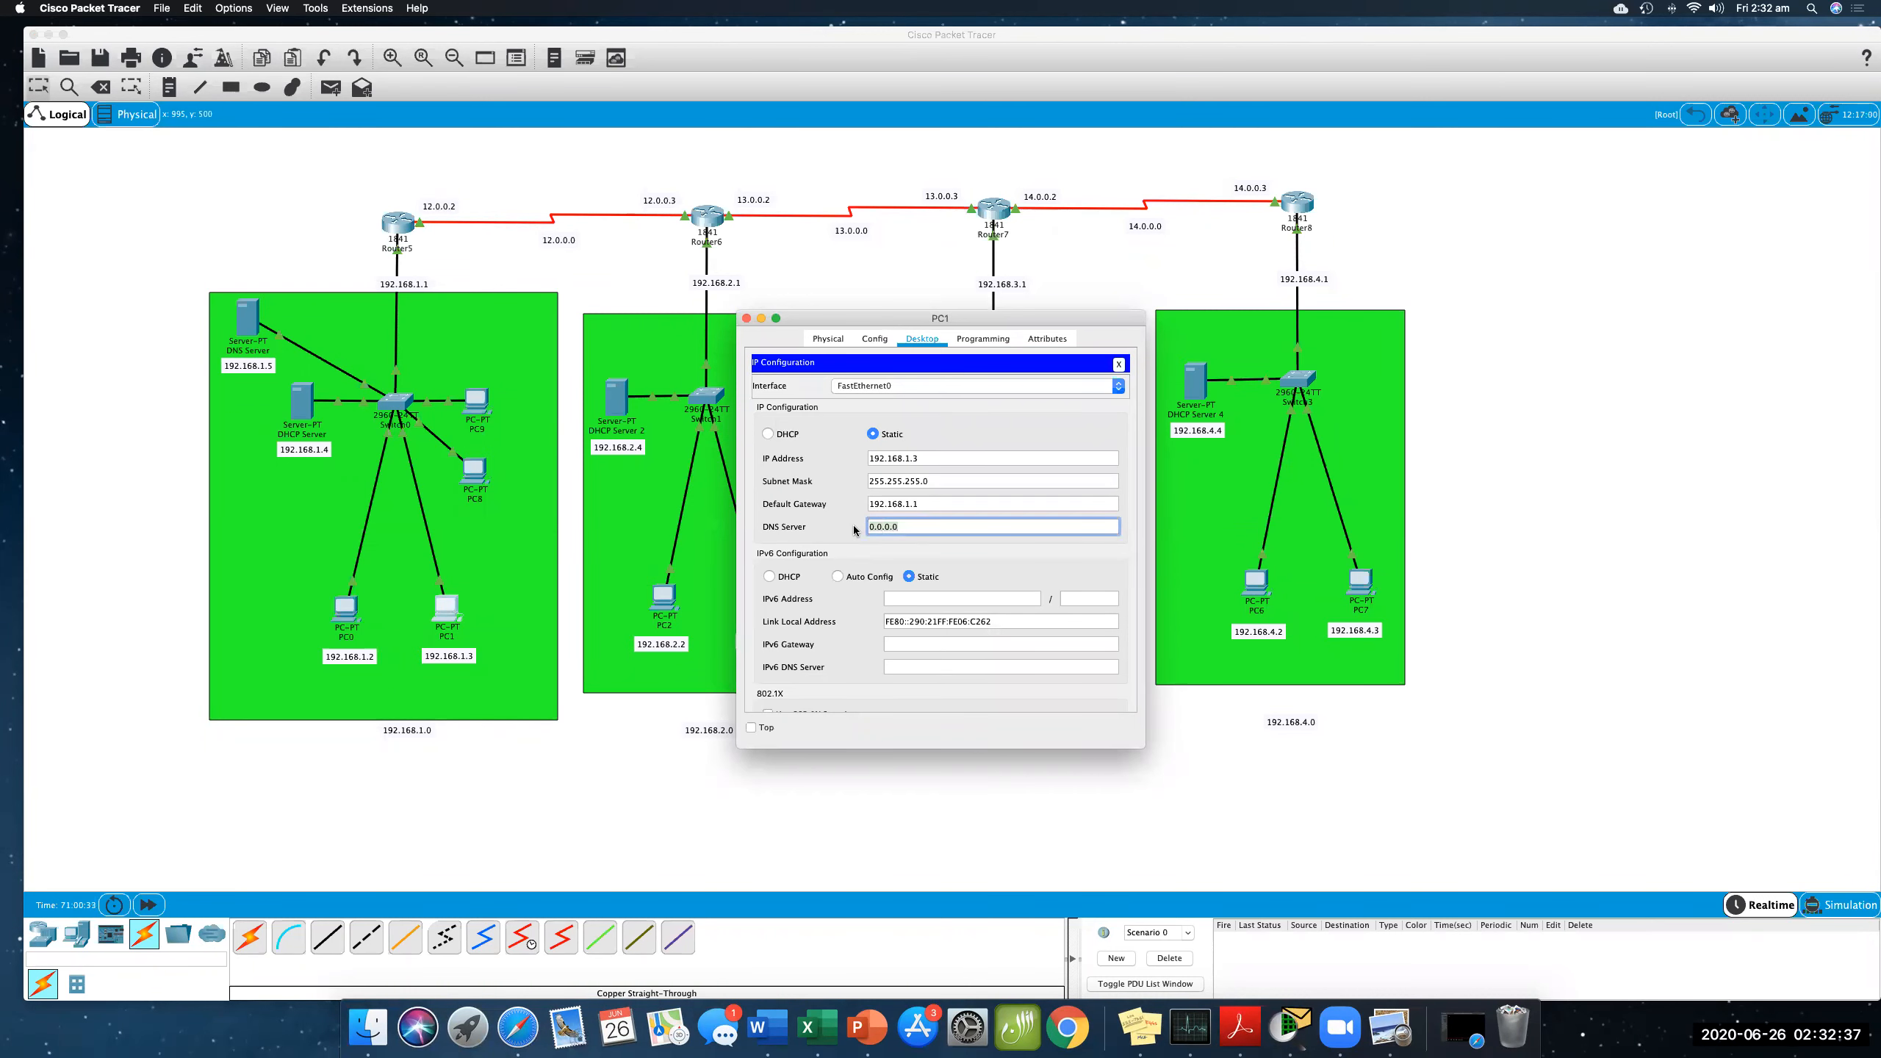
pyautogui.write('192.168.1.5')
pyautogui.press('Return')
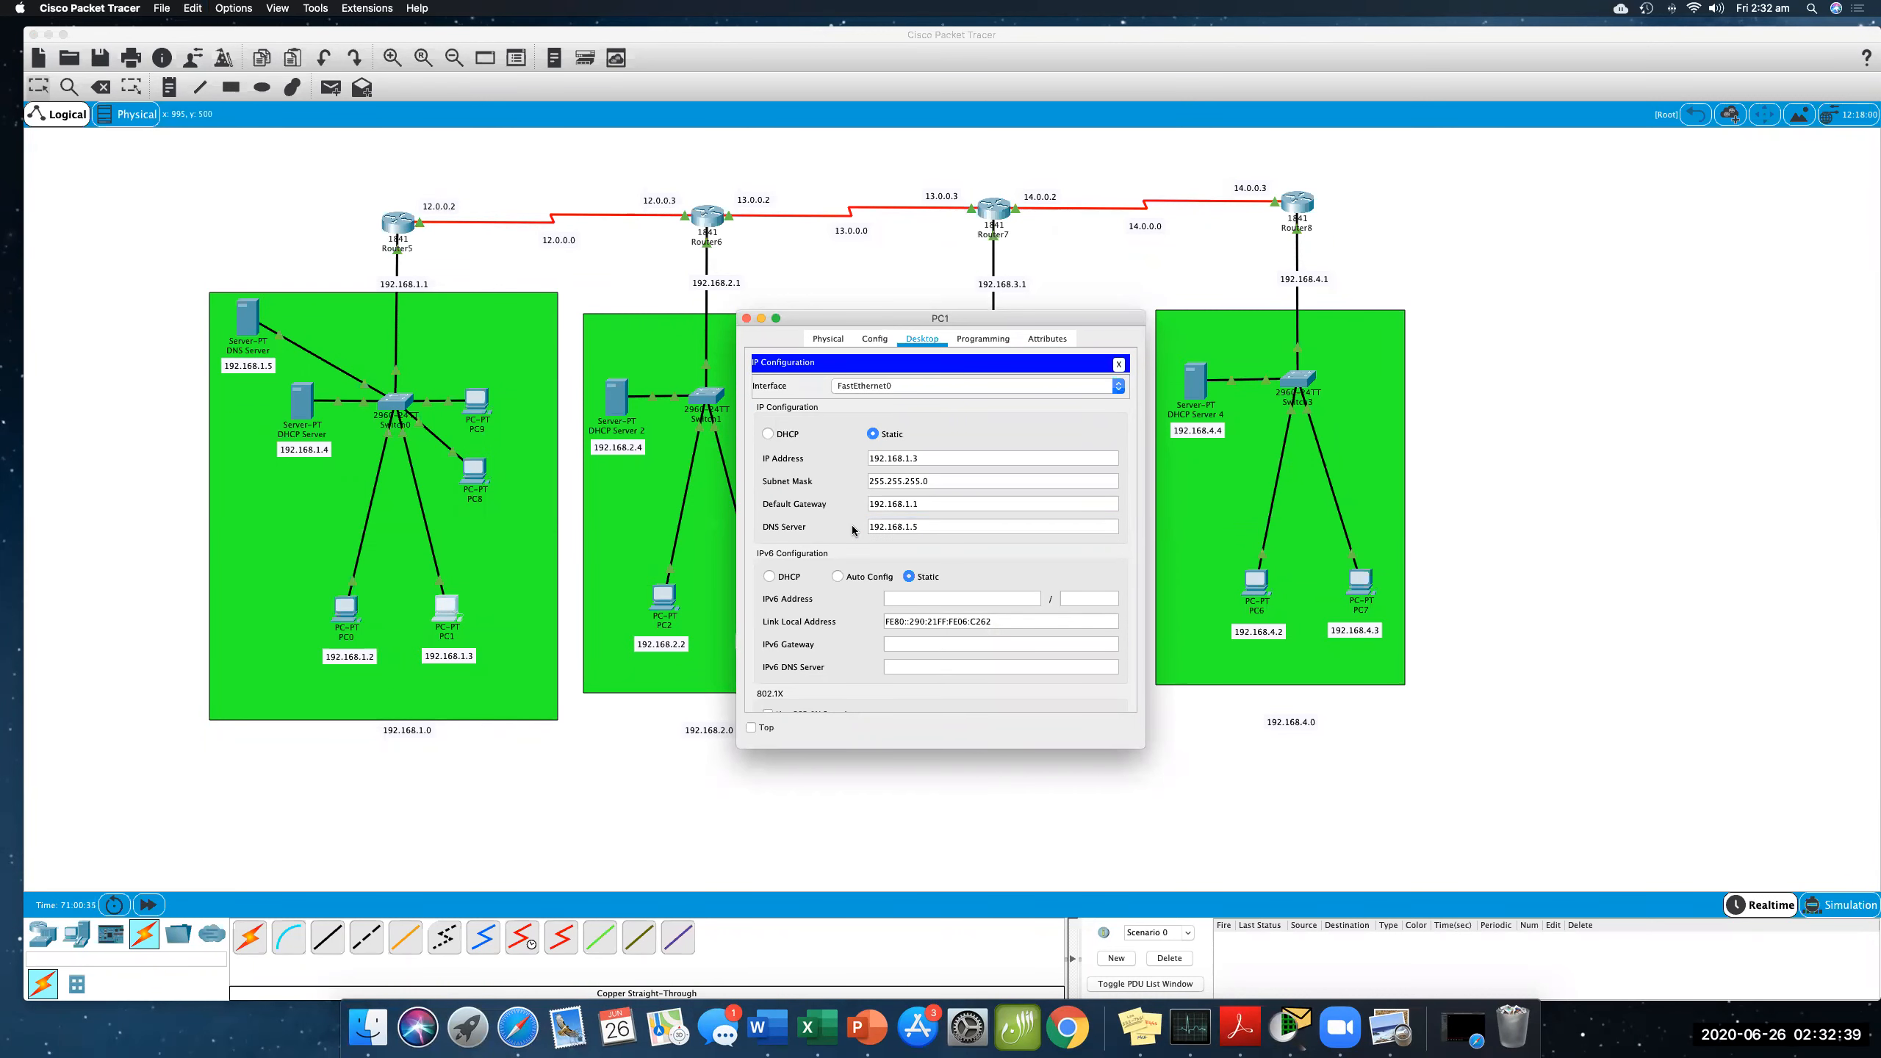
pyautogui.click(746, 318)
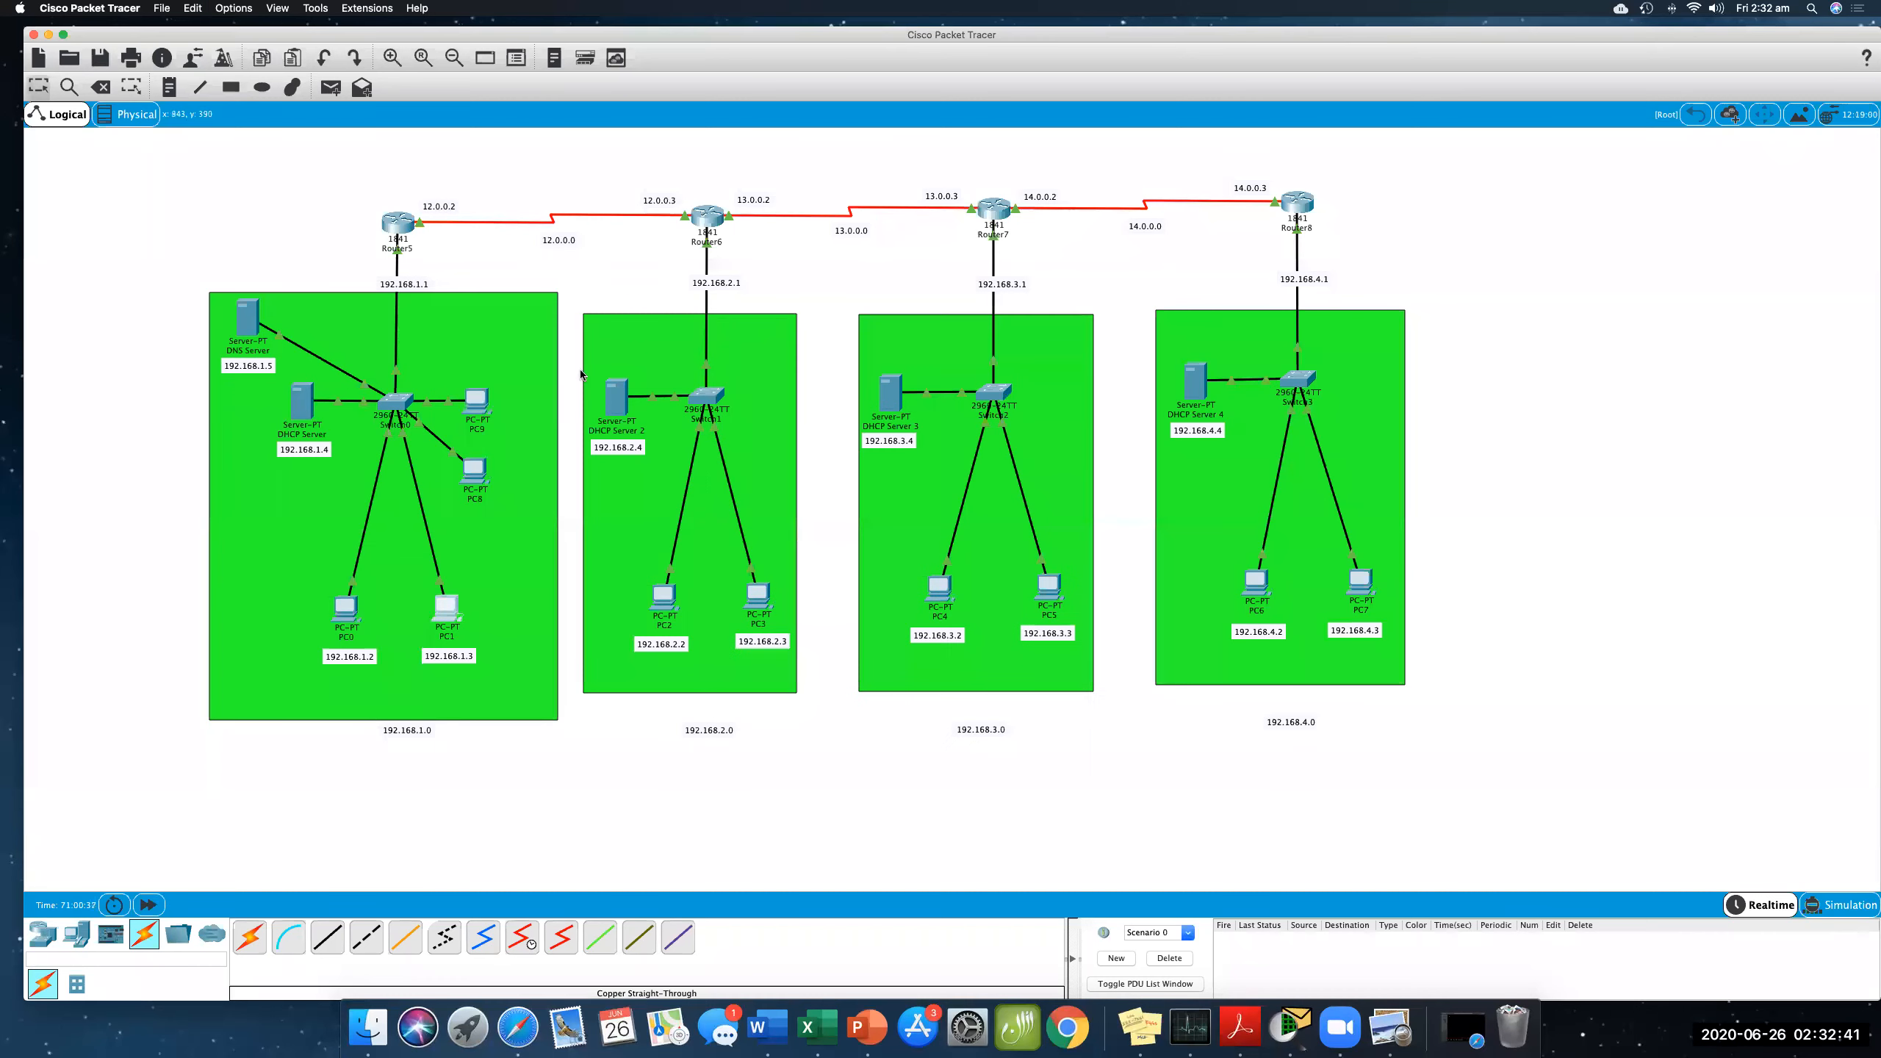
# - Refresh PC9's DHCP configuration by switching its IP configuration to Static and back to DHCP
pyautogui.click(478, 404)
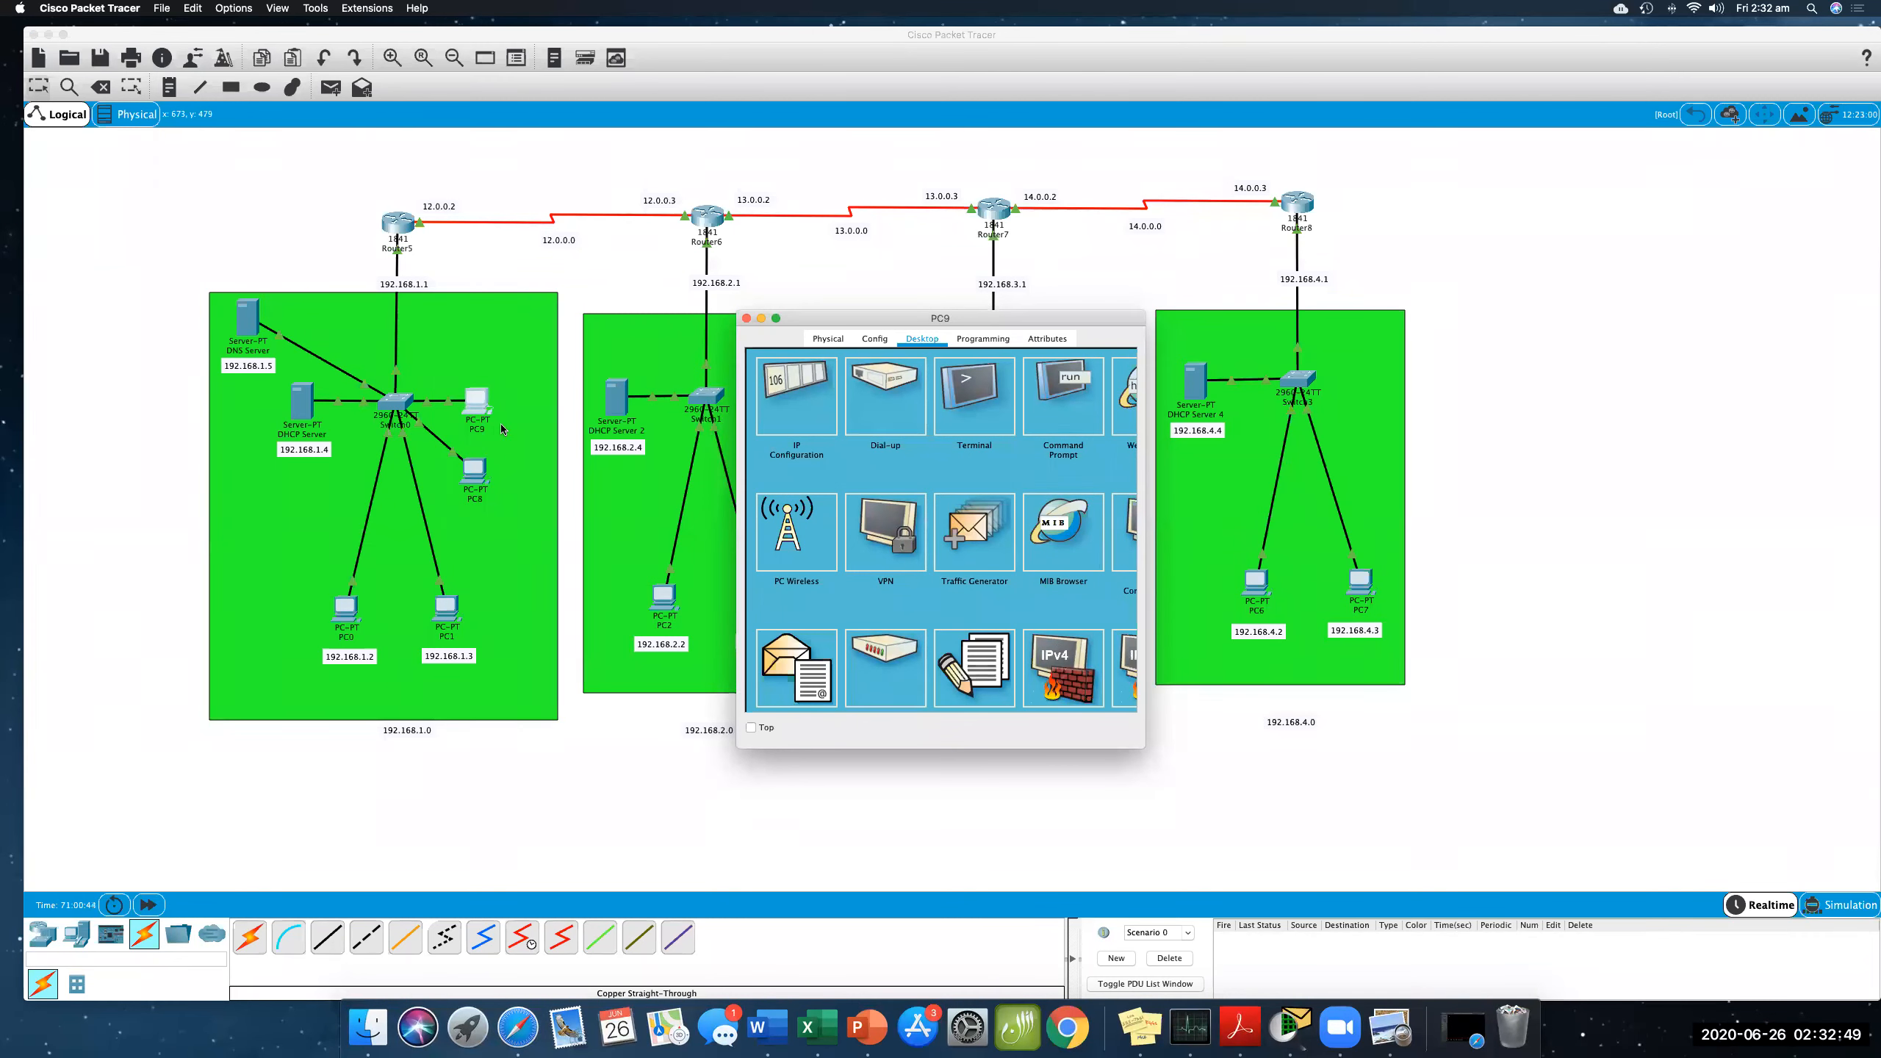
pyautogui.click(818, 430)
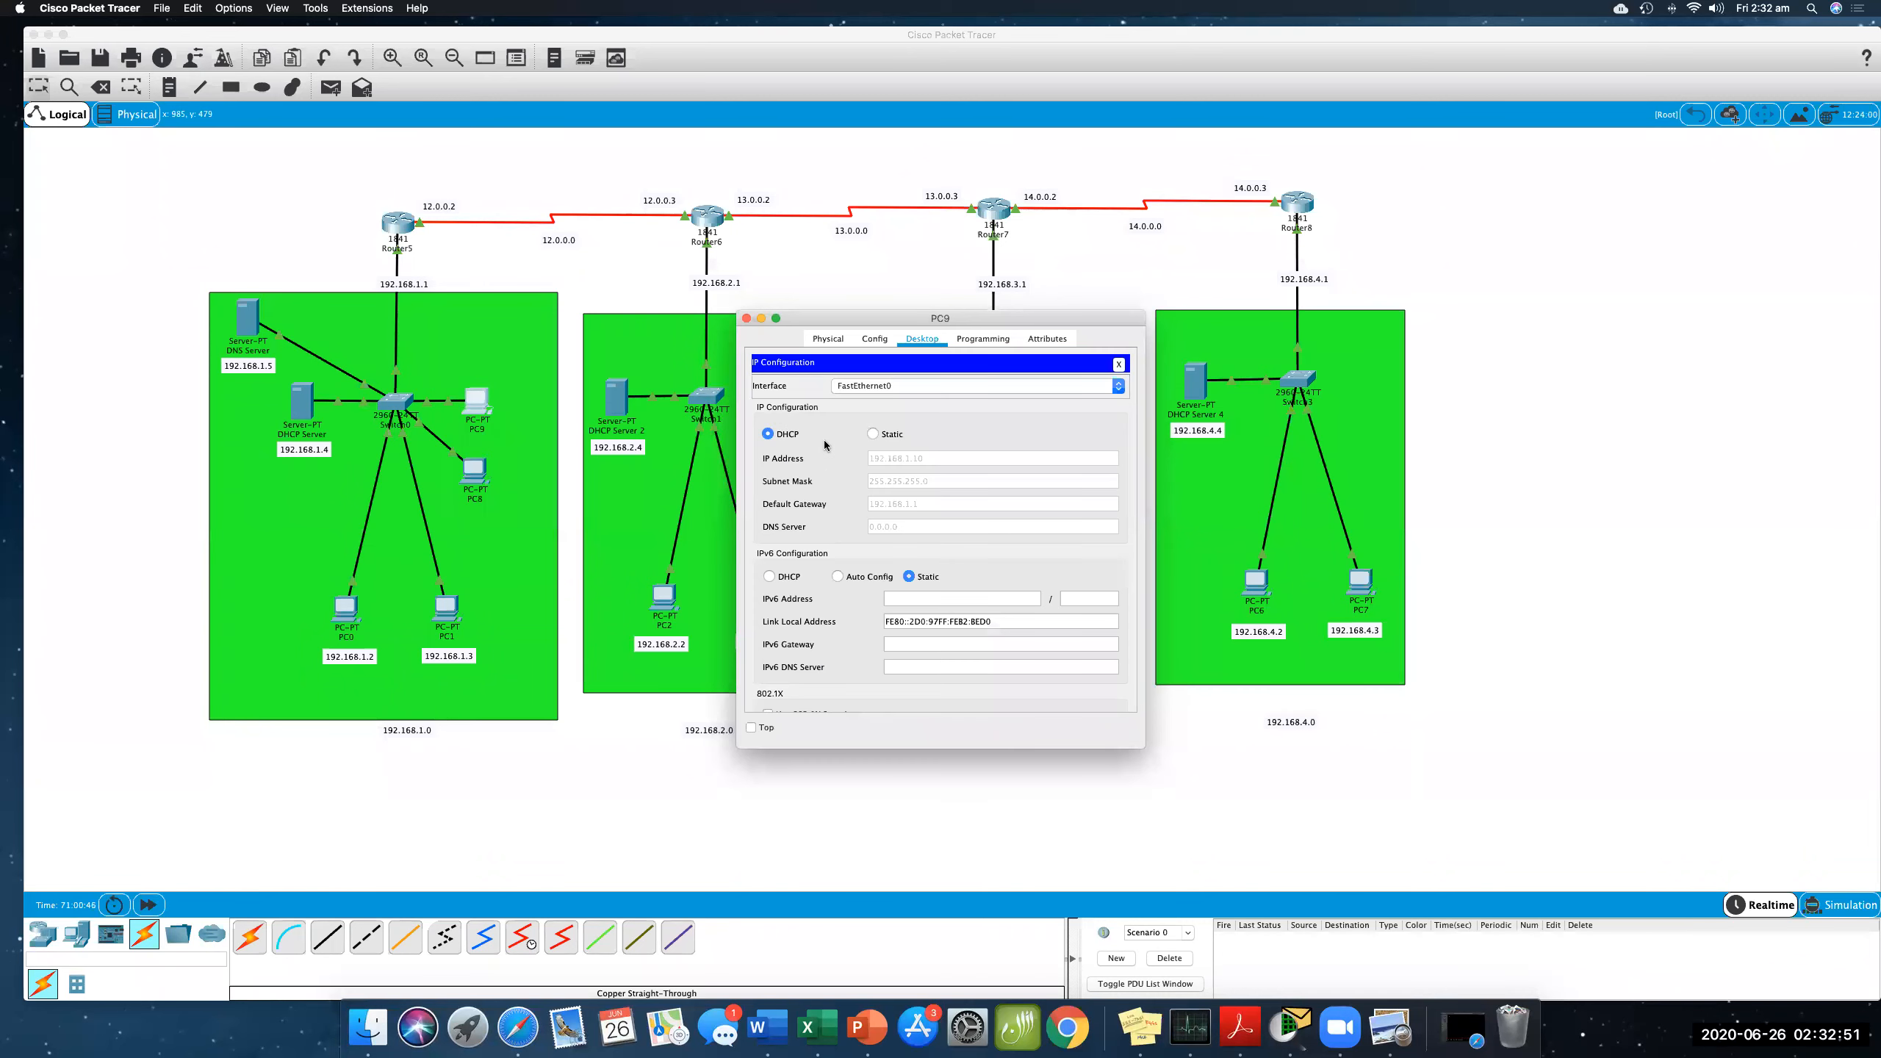
pyautogui.click(873, 433)
pyautogui.click(768, 433)
# - Open PC8's IP configuration to check its DHCP-assigned settings, then close the window
pyautogui.click(489, 476)
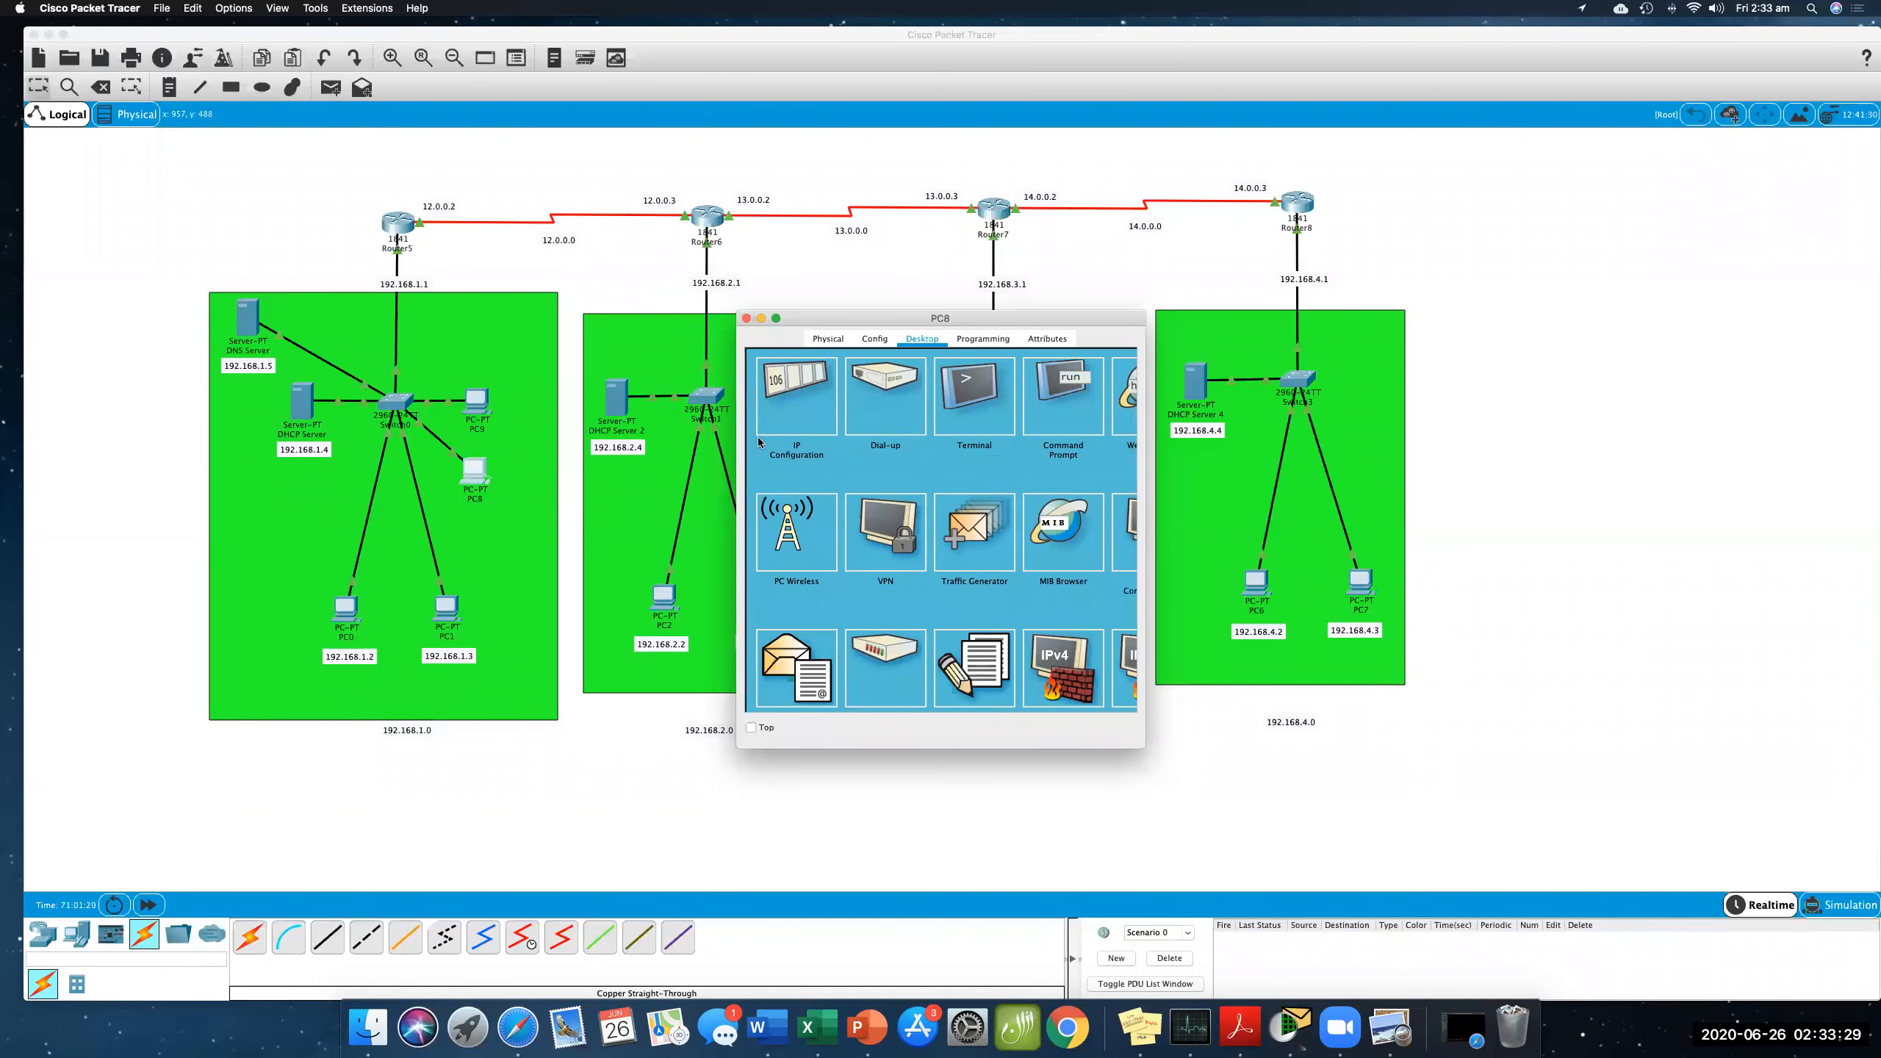
pyautogui.click(831, 443)
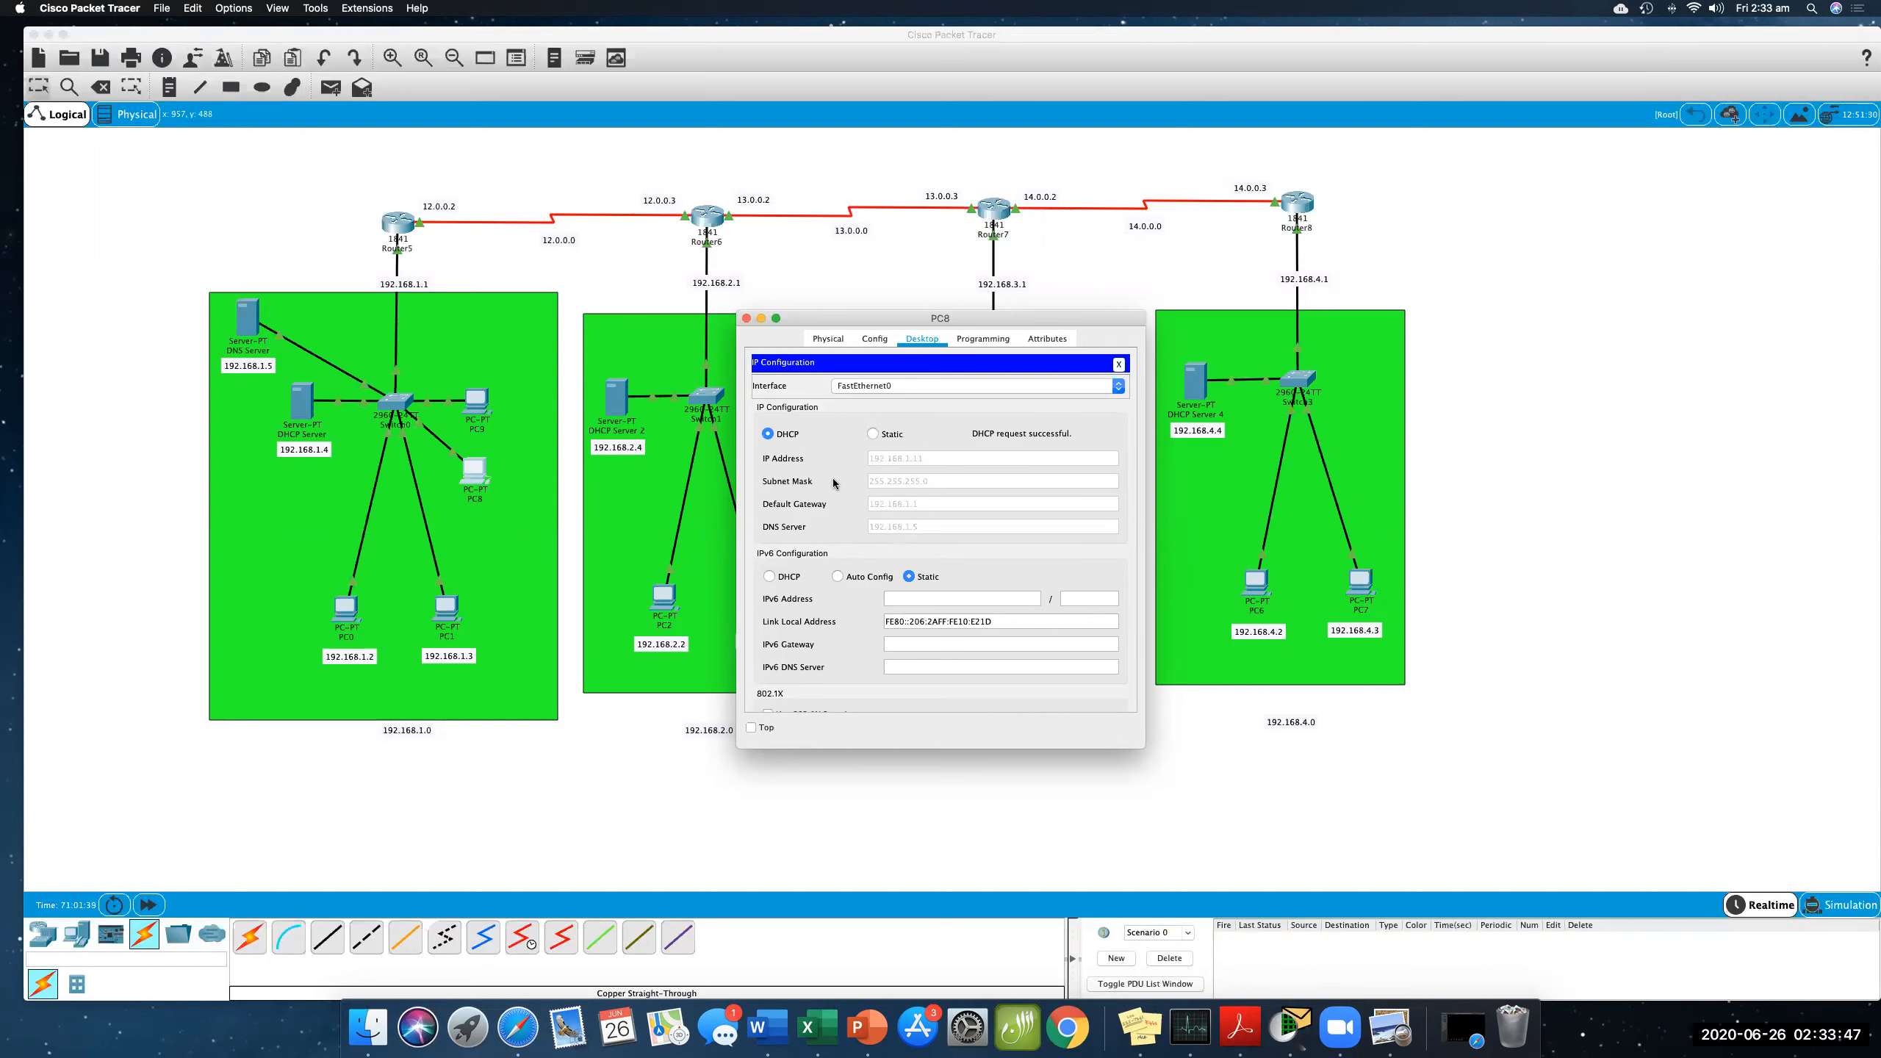
pyautogui.click(746, 319)
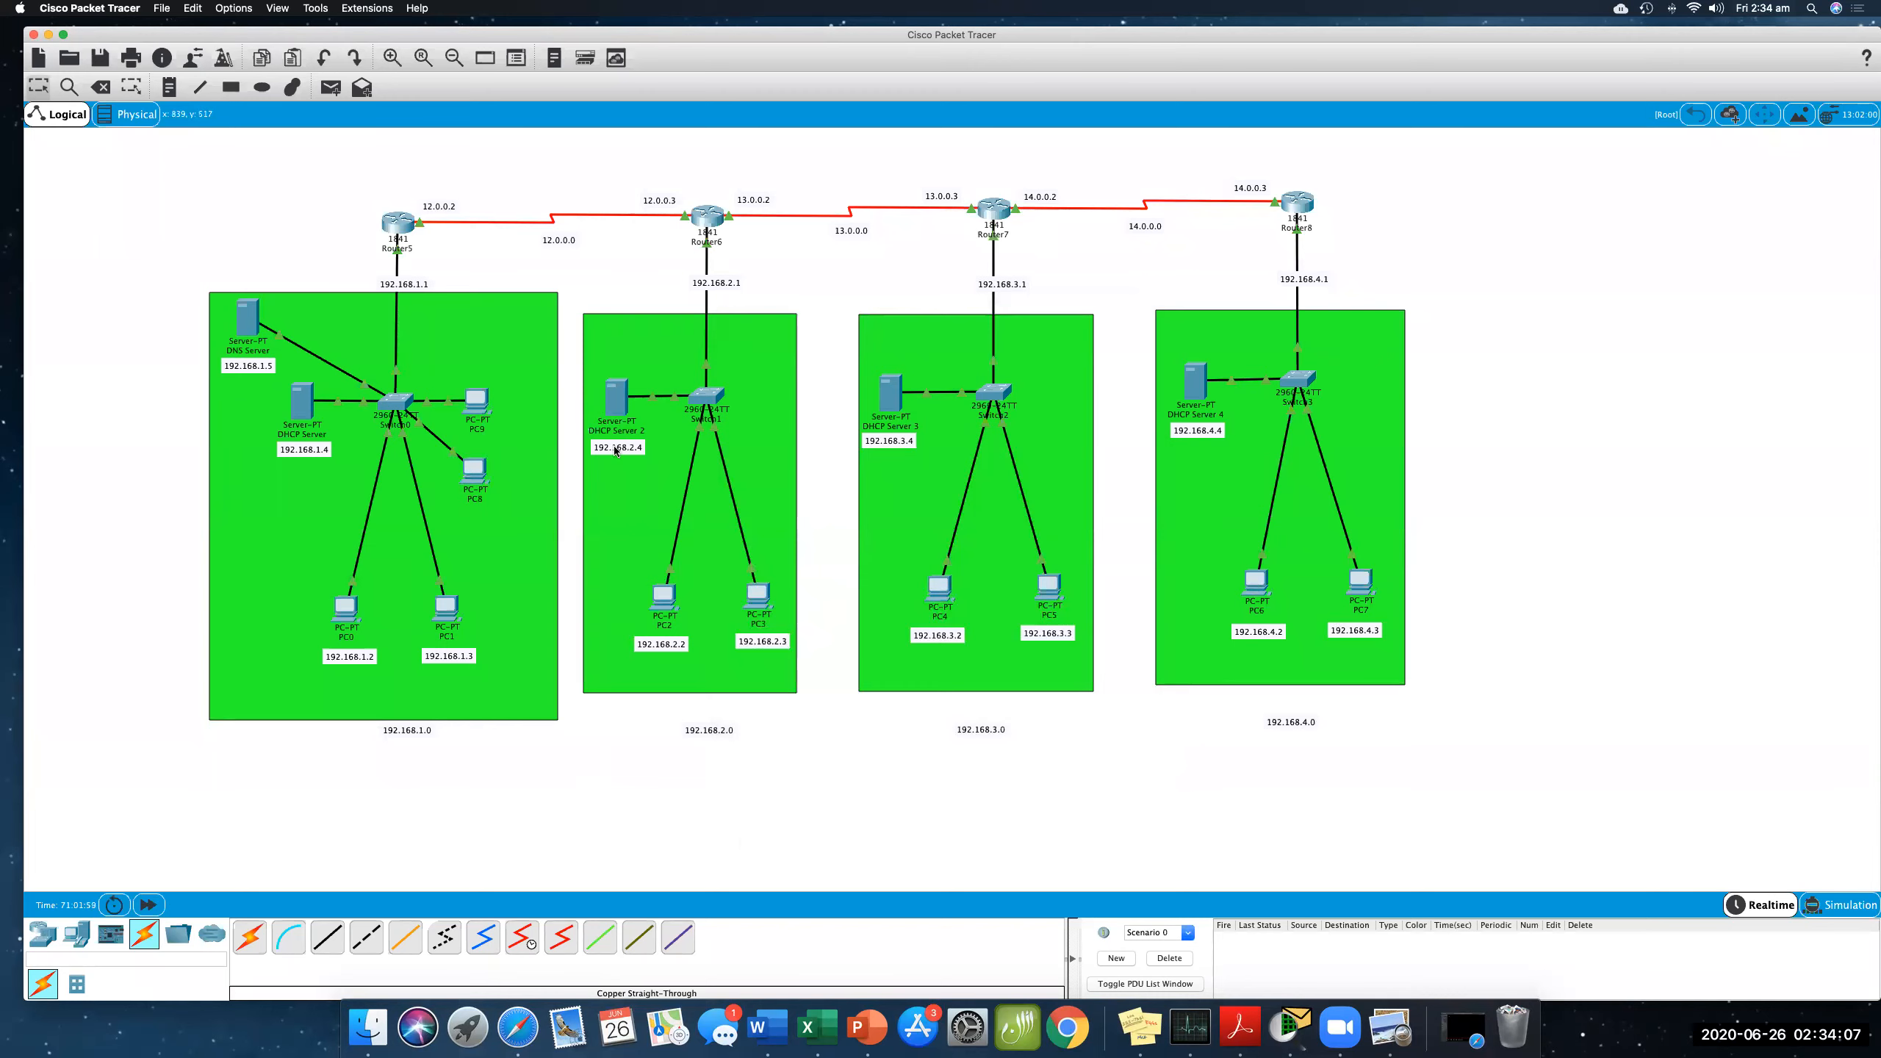
# - Set DHCP Server 2's serverPool DNS server to 192.168.1.5, save the pool and close the window
pyautogui.click(614, 401)
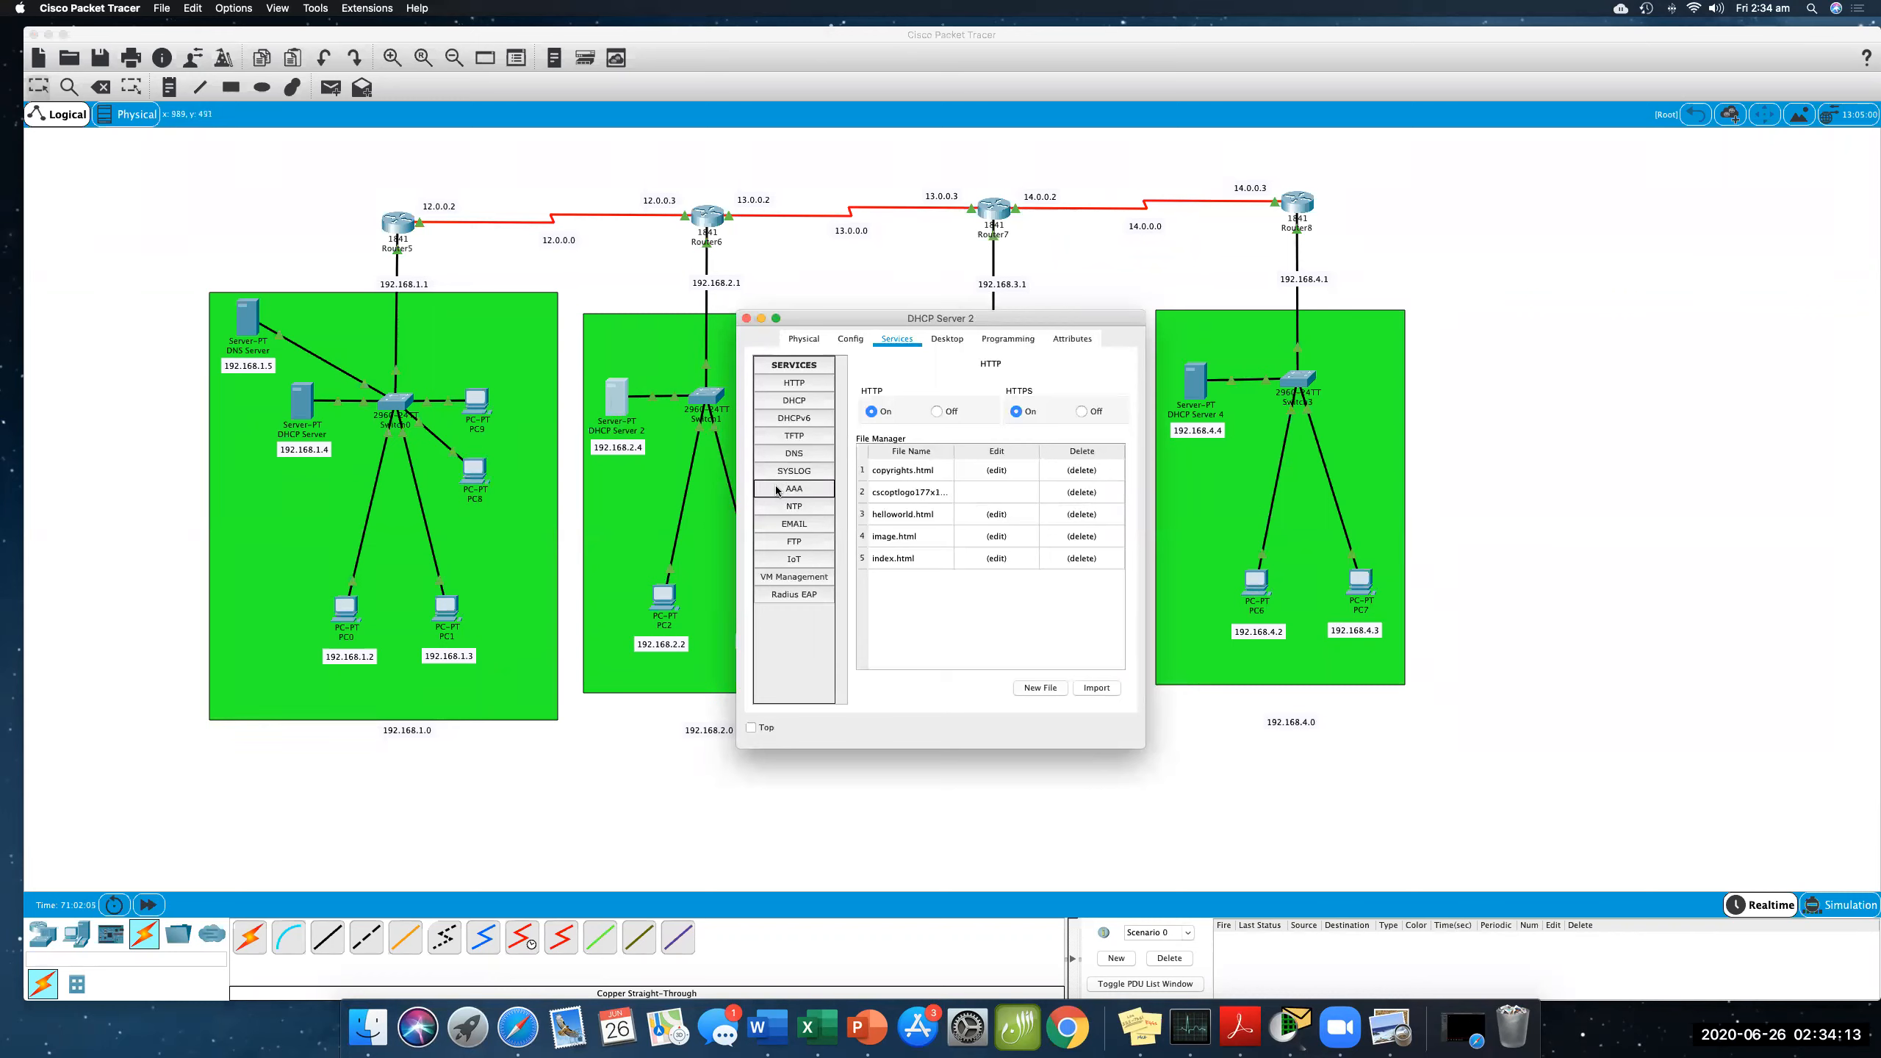
pyautogui.click(807, 402)
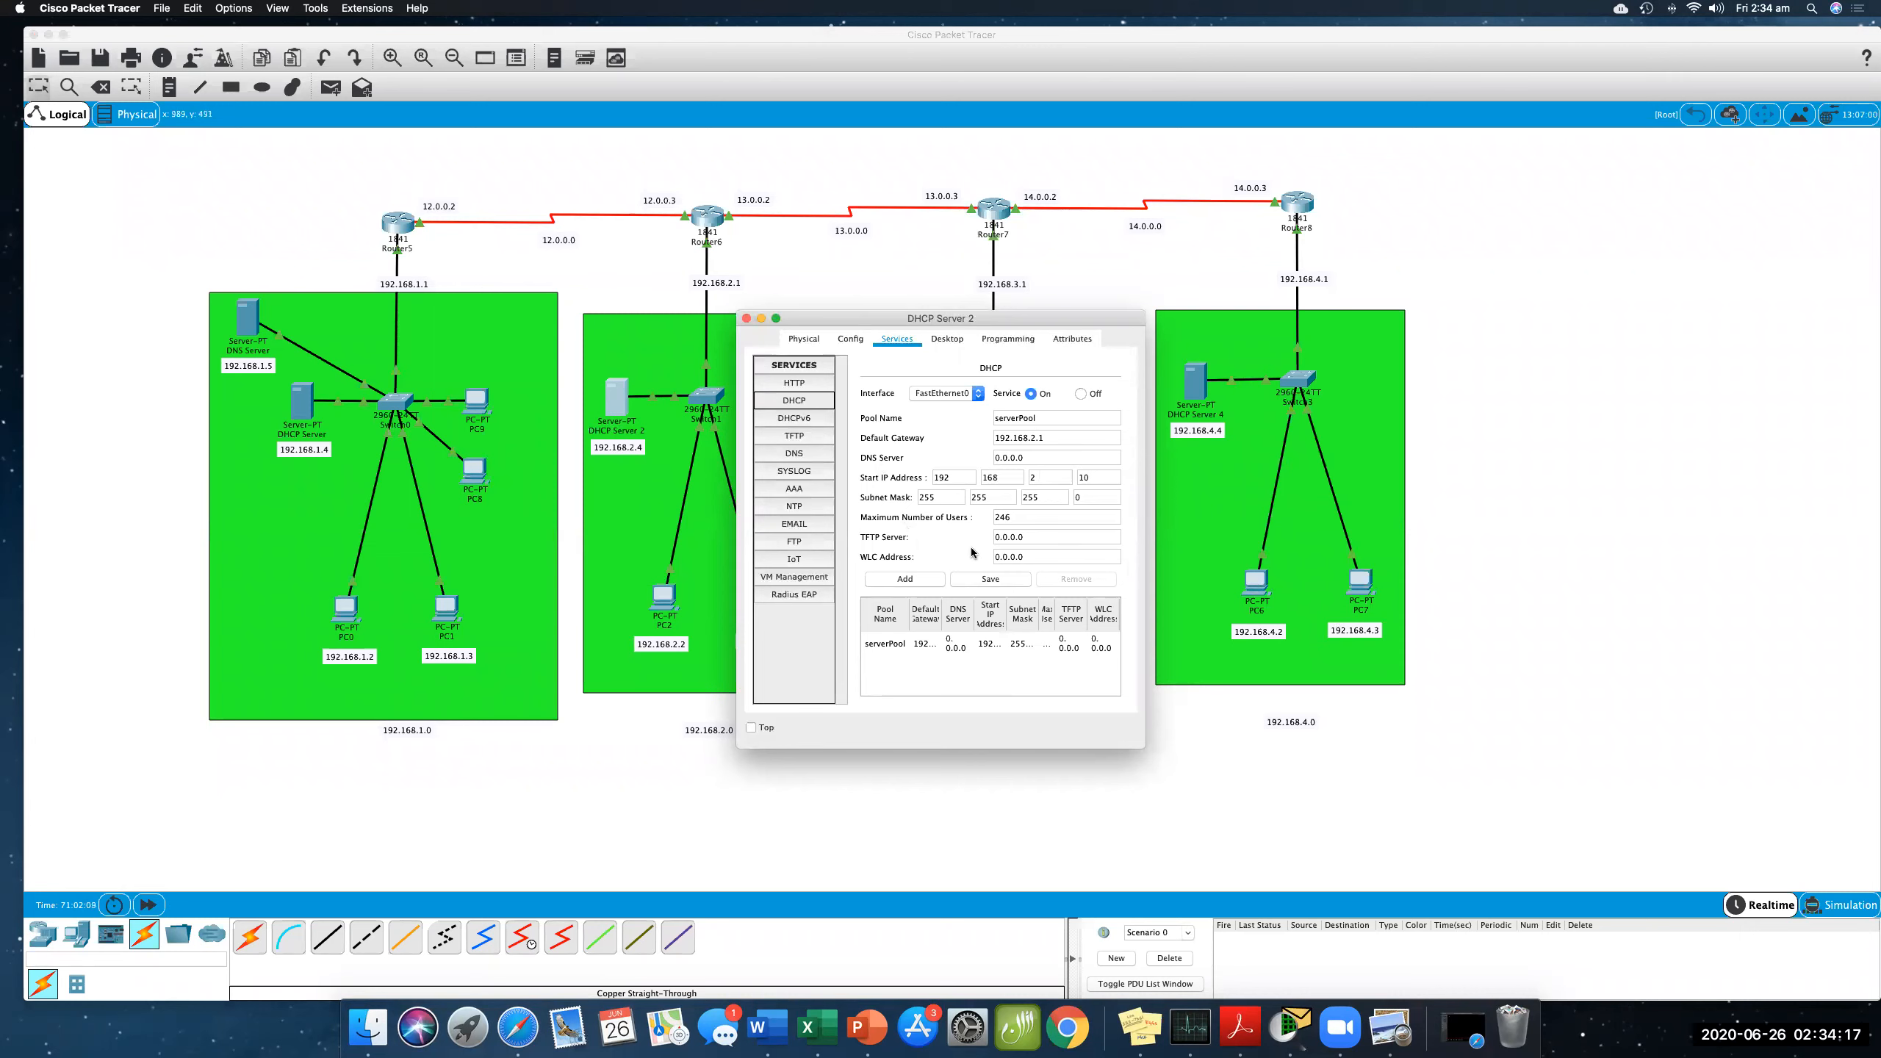
pyautogui.moveTo(1026, 458); pyautogui.dragTo(933, 458)
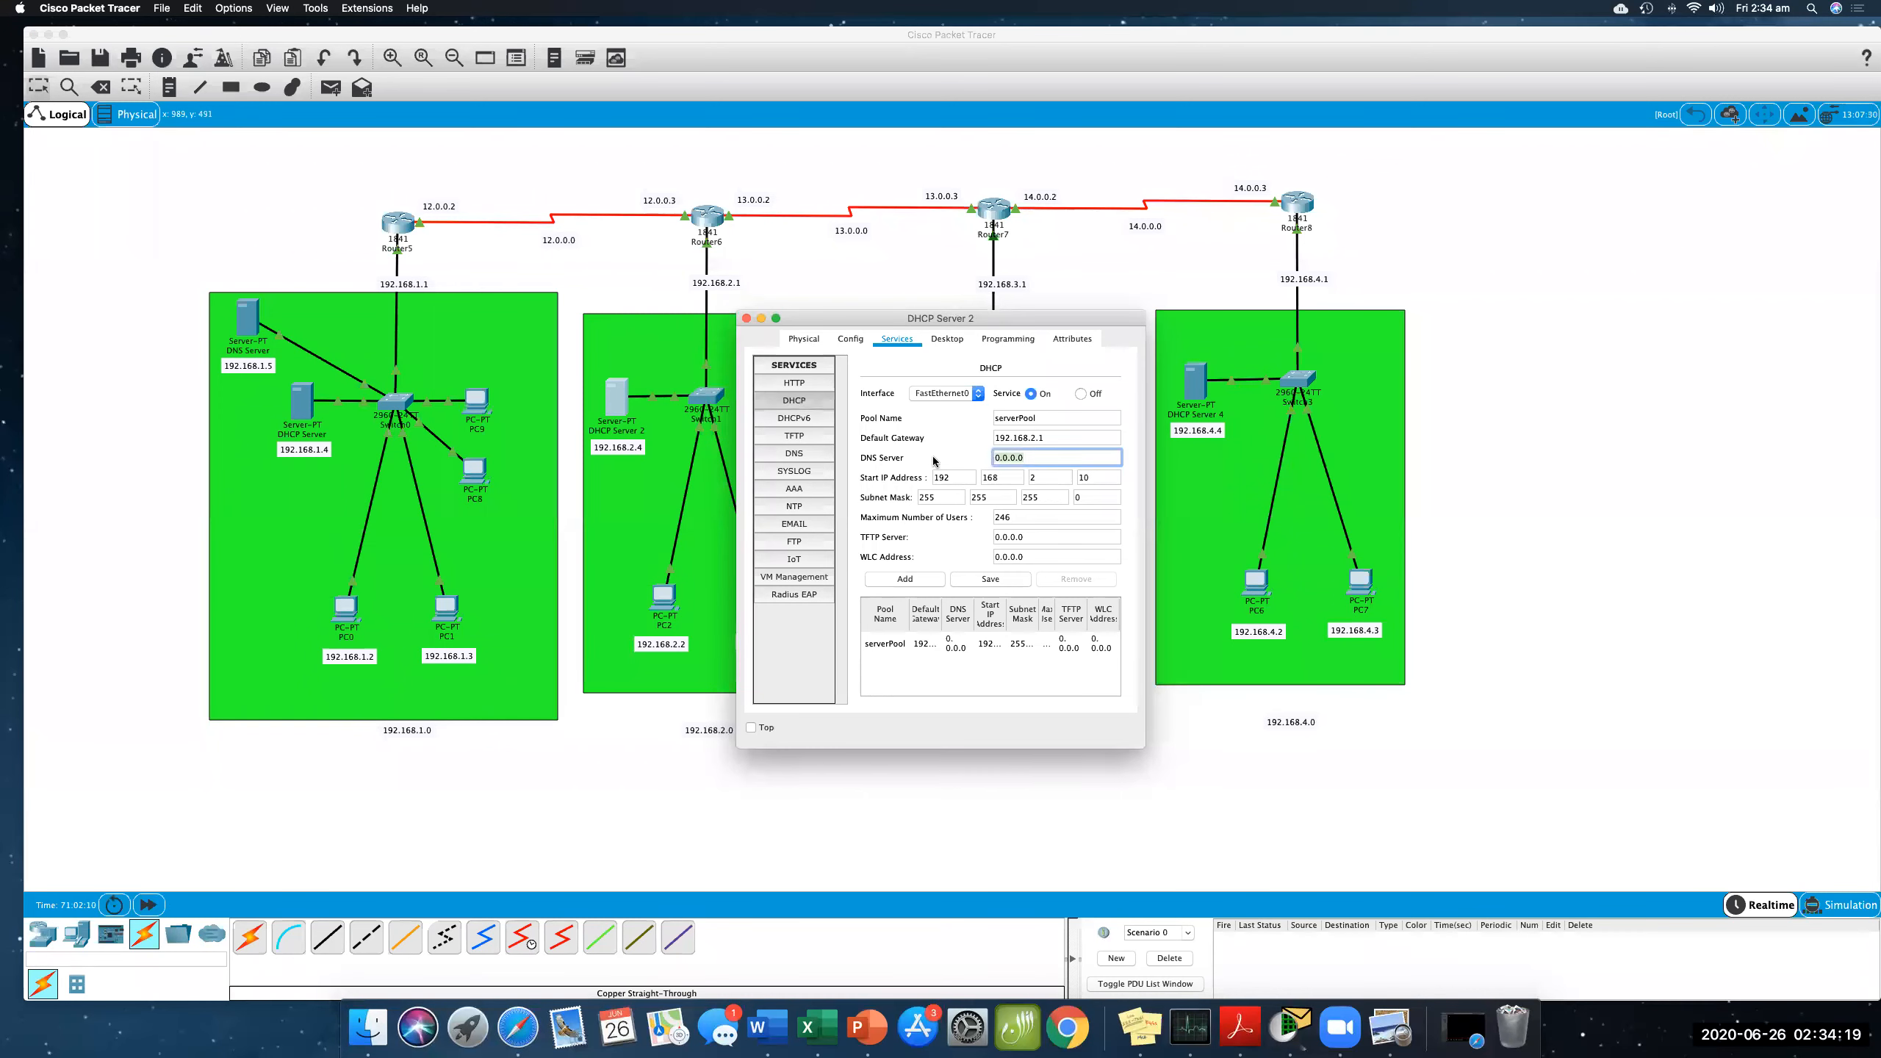
pyautogui.write('192.168.1.5')
pyautogui.click(982, 582)
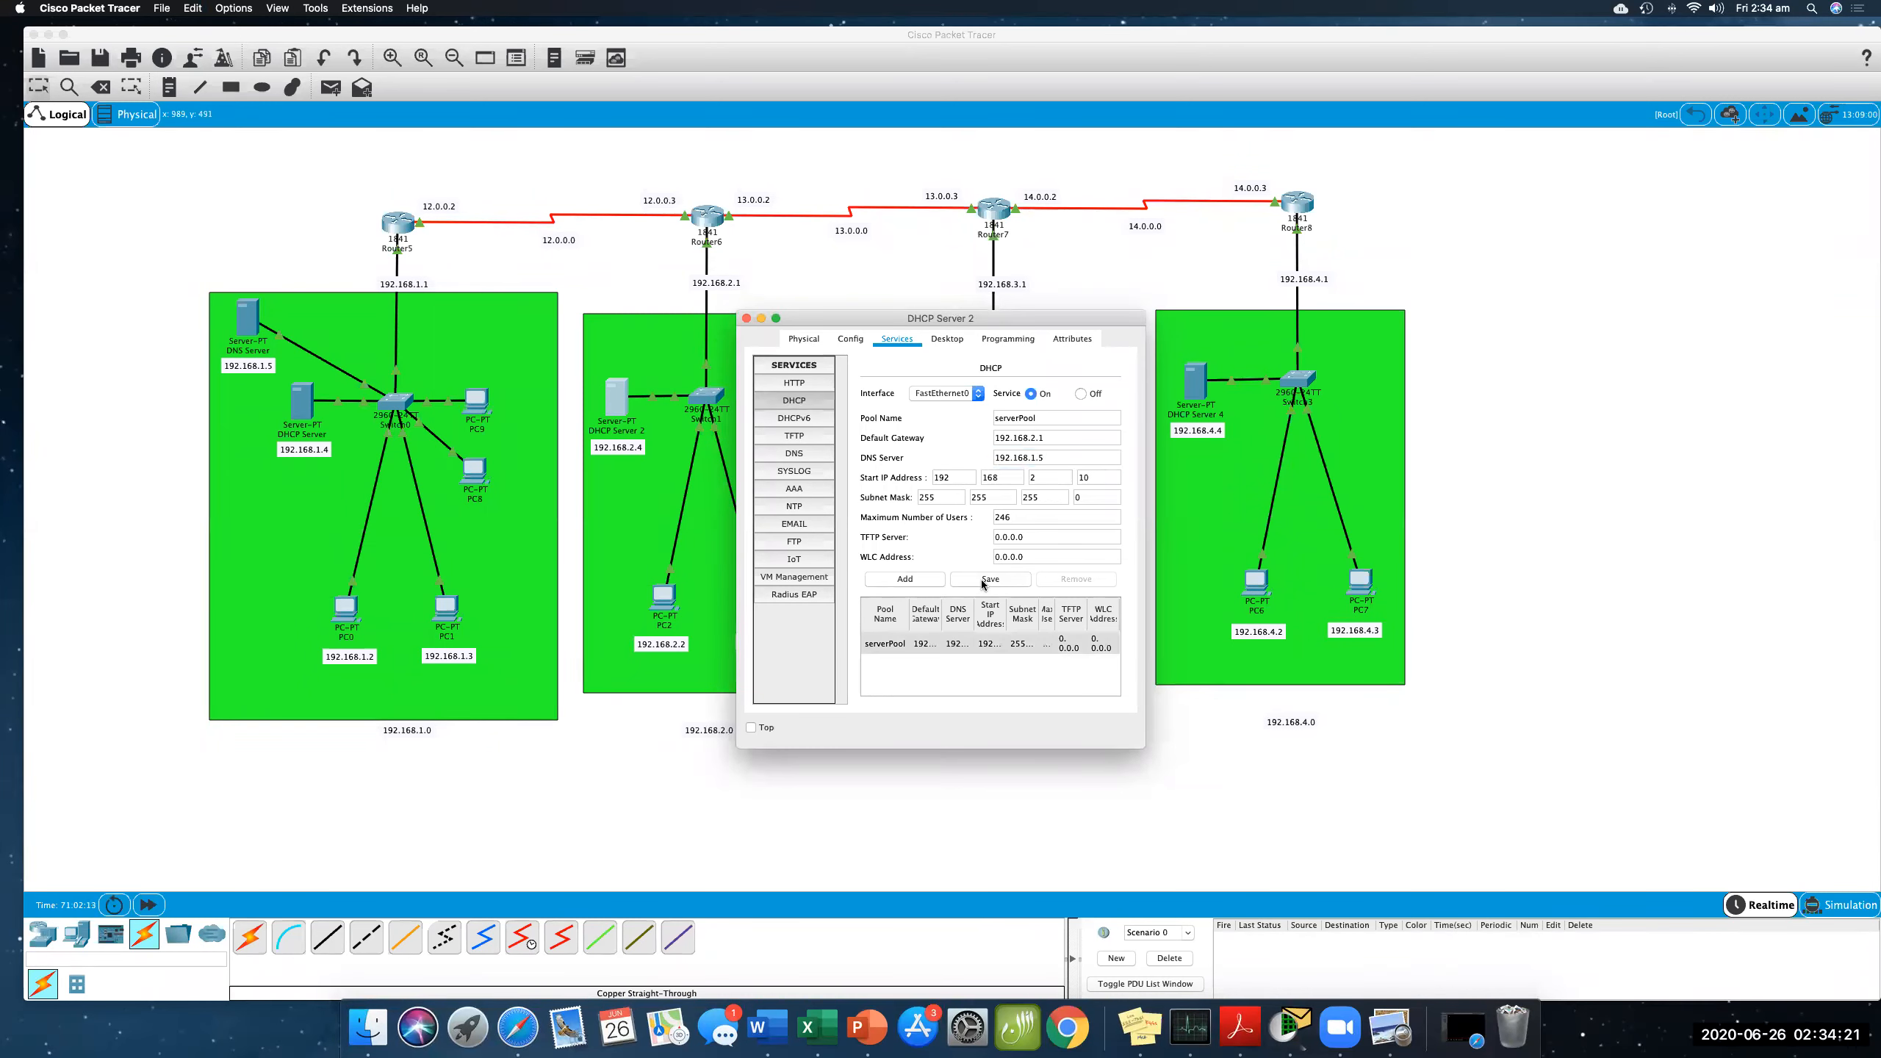
pyautogui.click(746, 319)
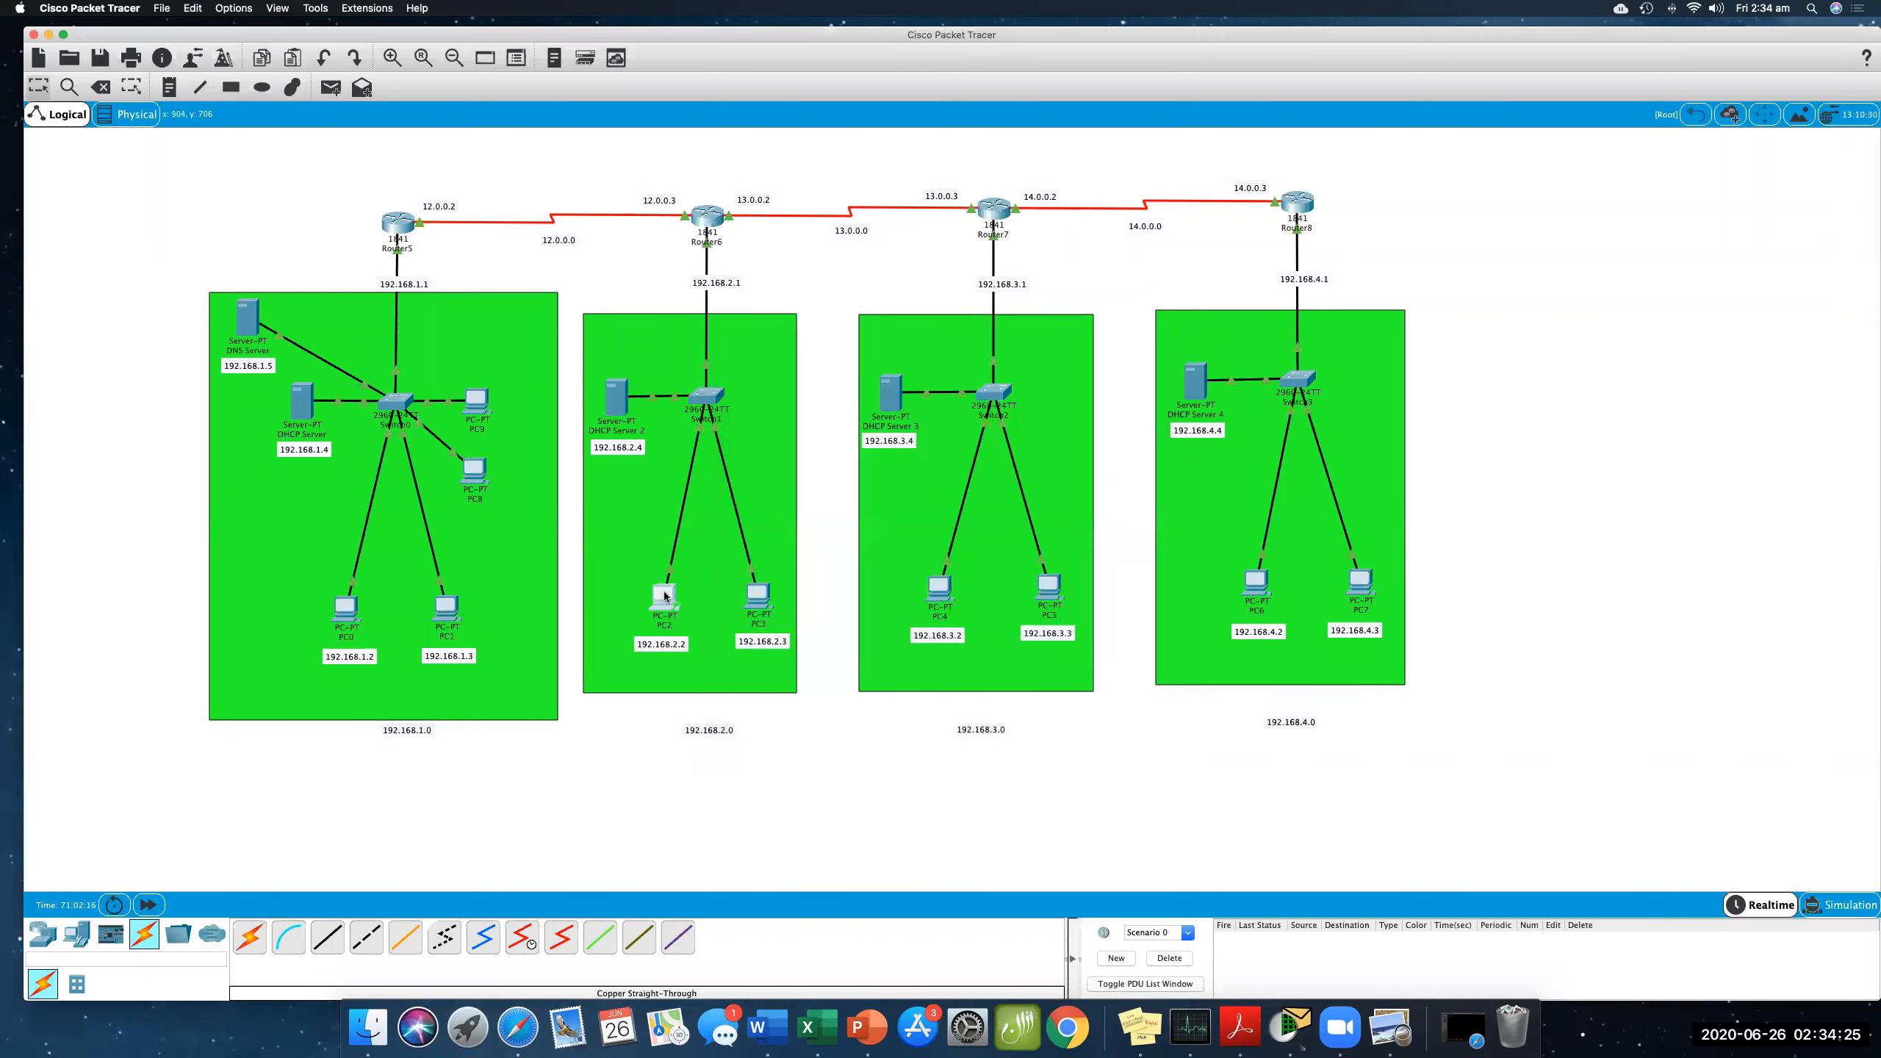
# - Set PC2's DNS server to 192.168.1.5 in its IP configuration and close its window
pyautogui.click(664, 595)
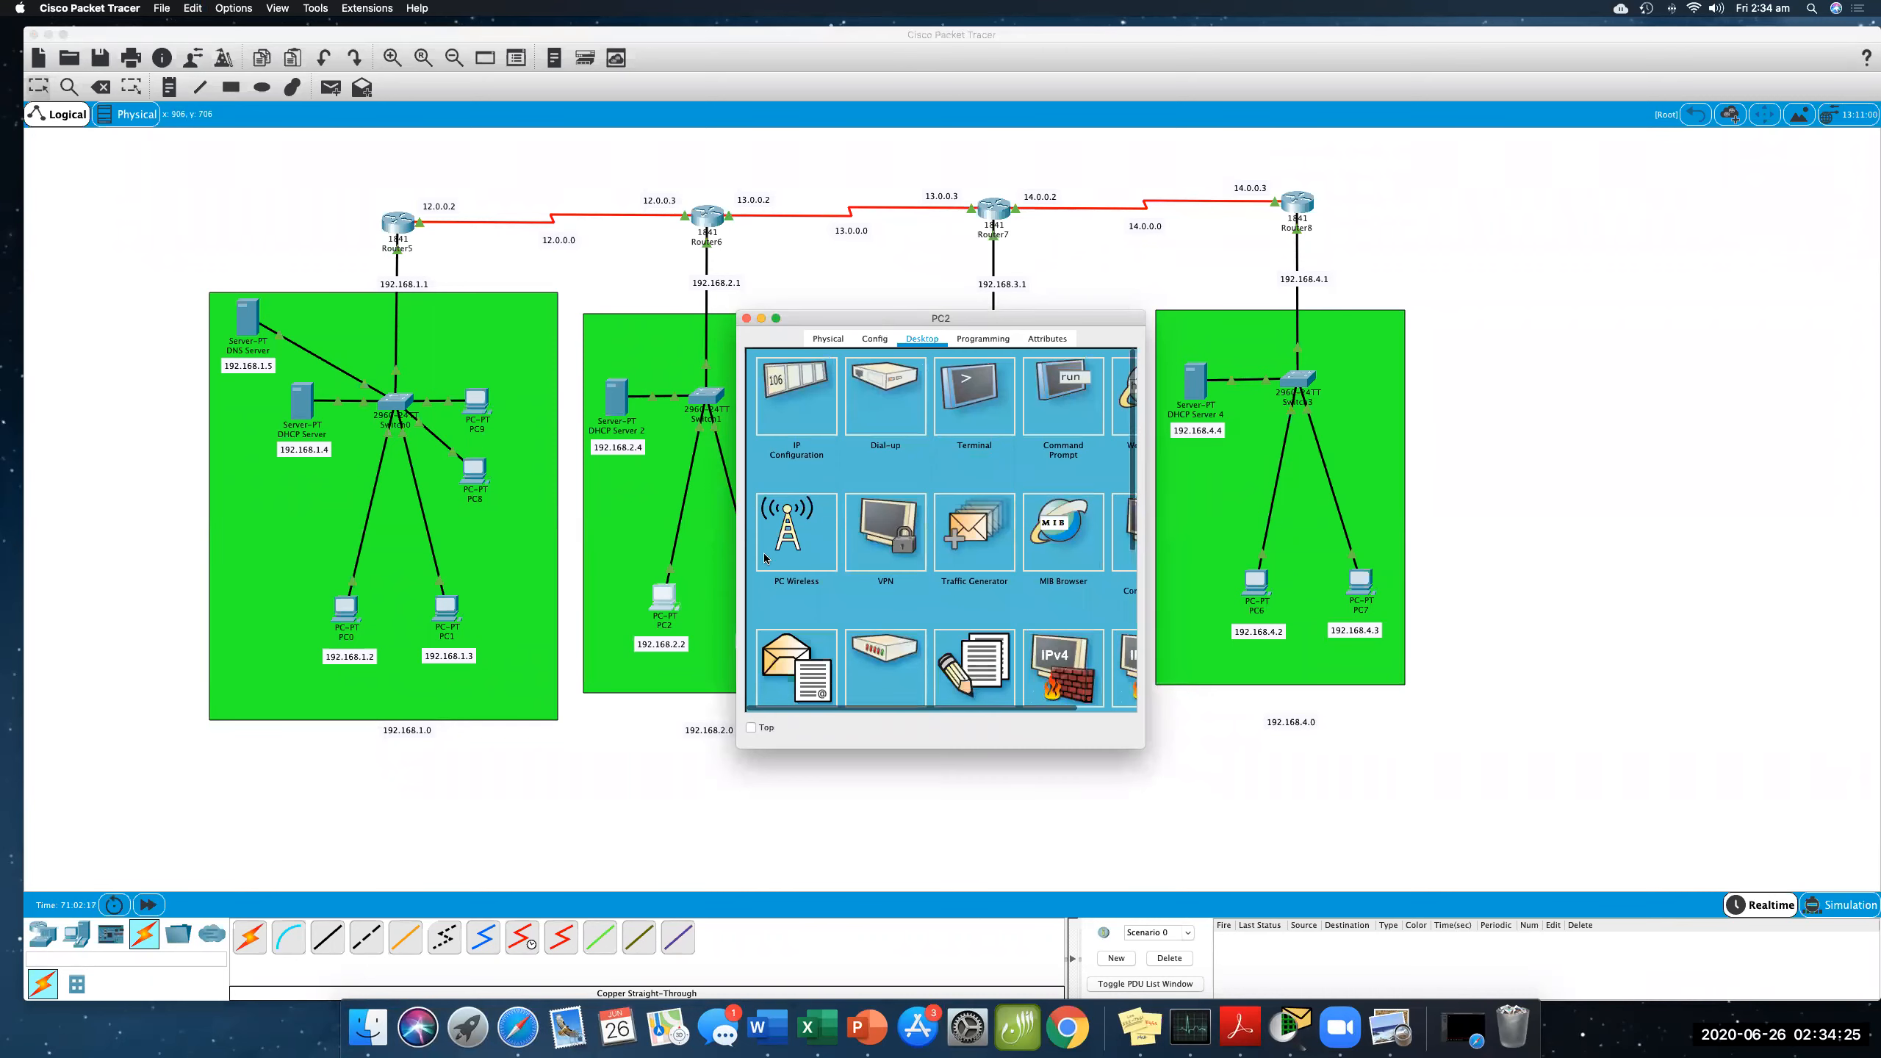
pyautogui.click(791, 412)
pyautogui.click(899, 525)
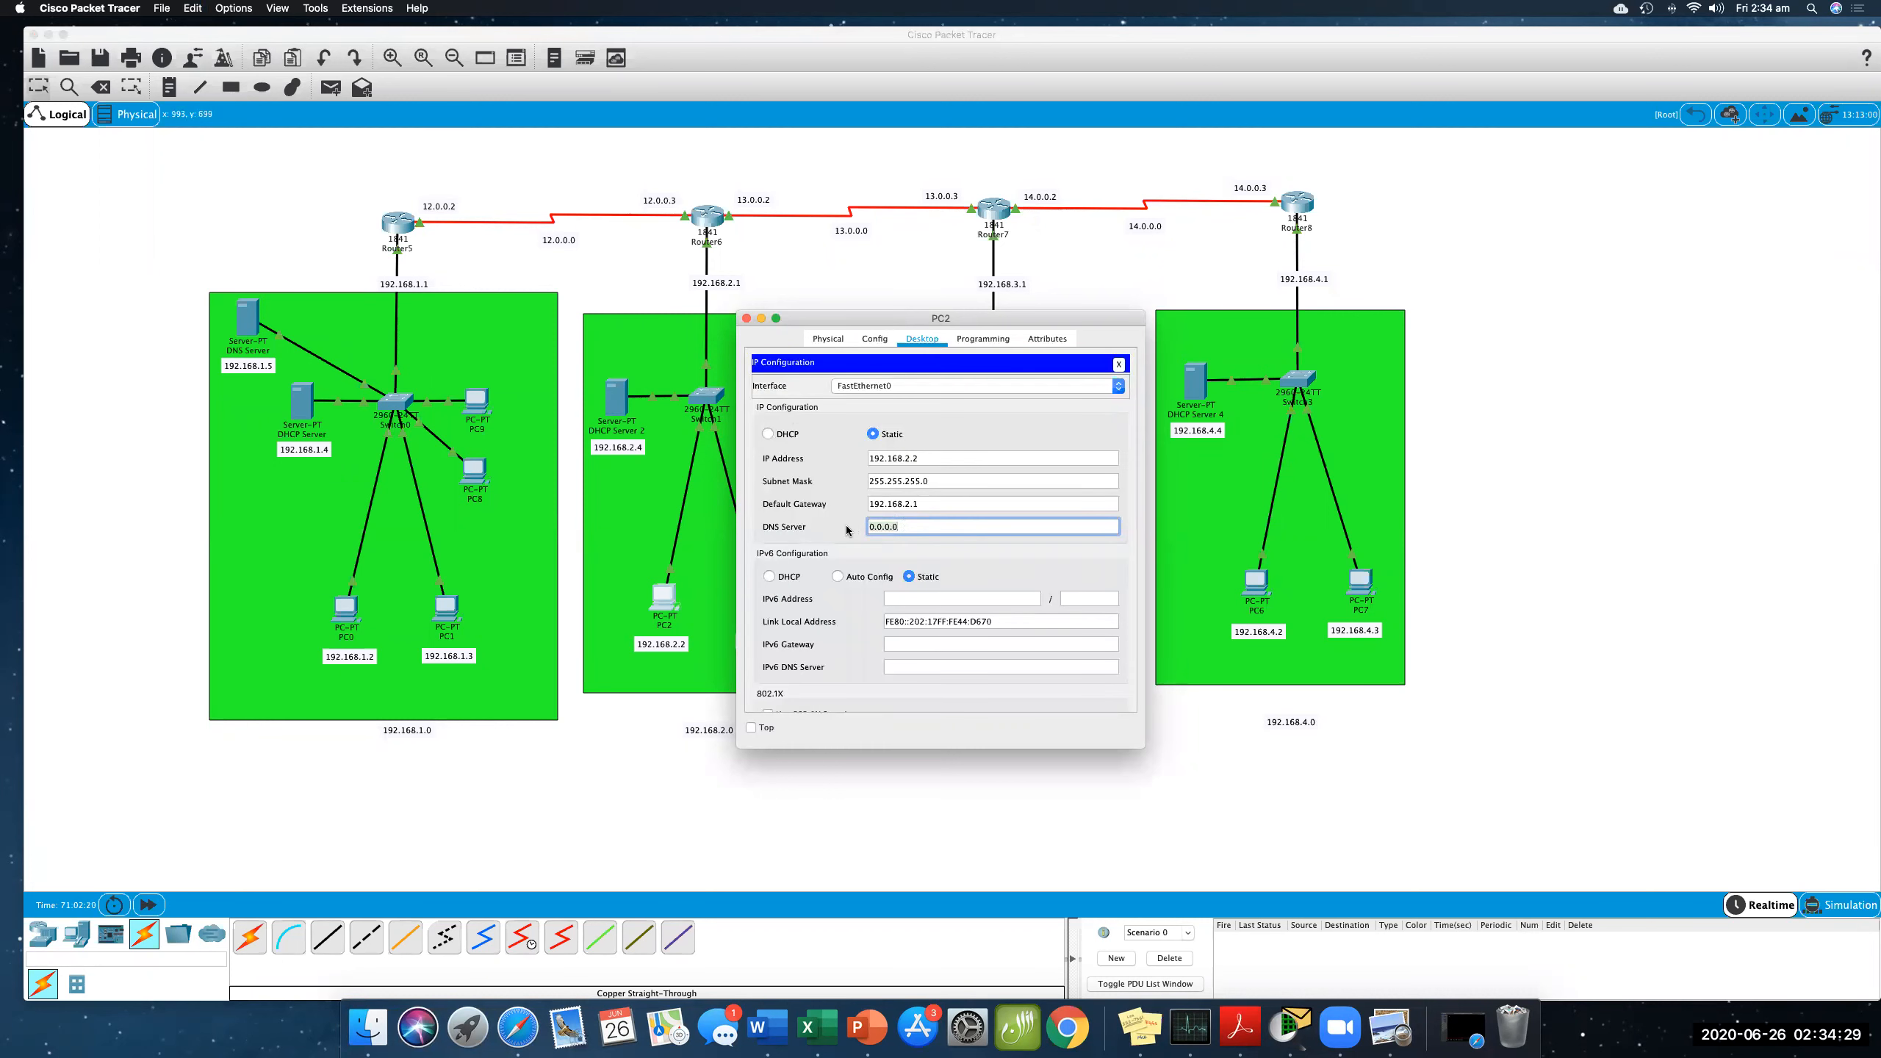
pyautogui.write('192.168.1.5')
pyautogui.press('Return')
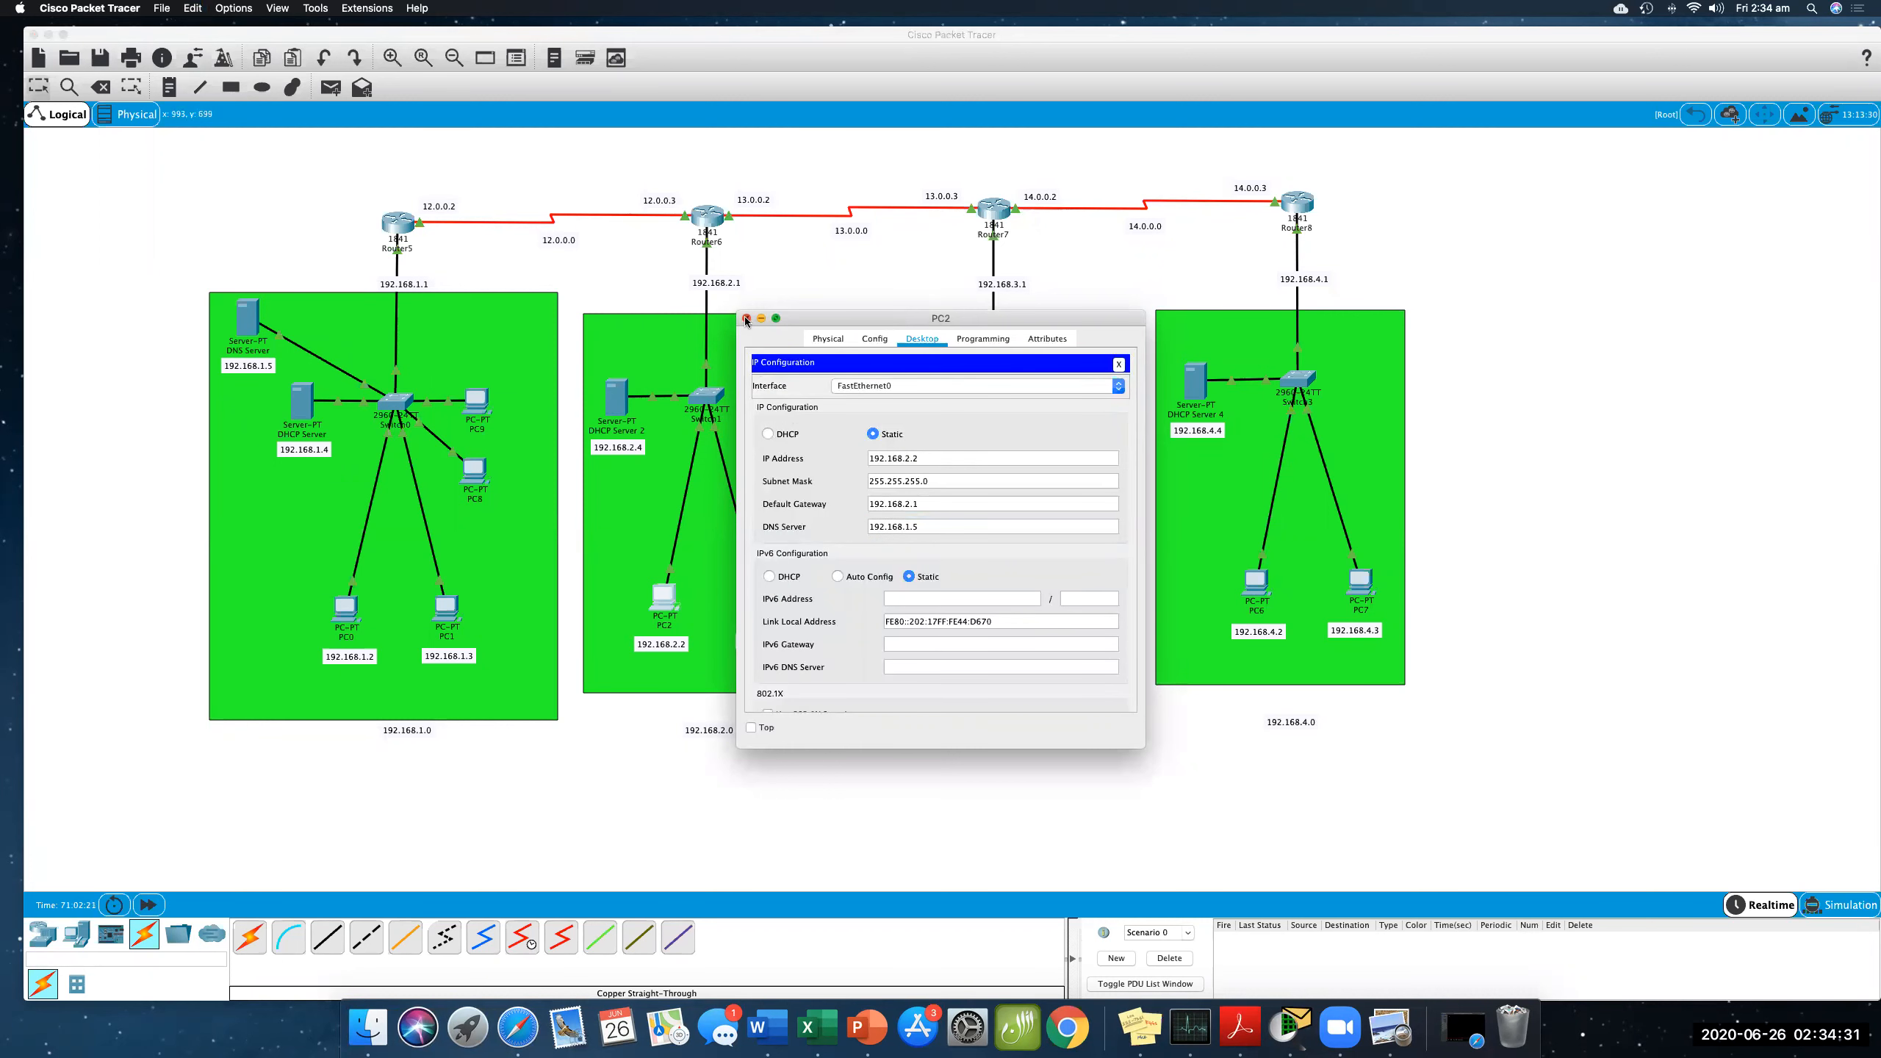
pyautogui.click(746, 319)
# - Set PC3's DNS server to 192.168.1.5 in its IP configuration and close its window
pyautogui.click(759, 596)
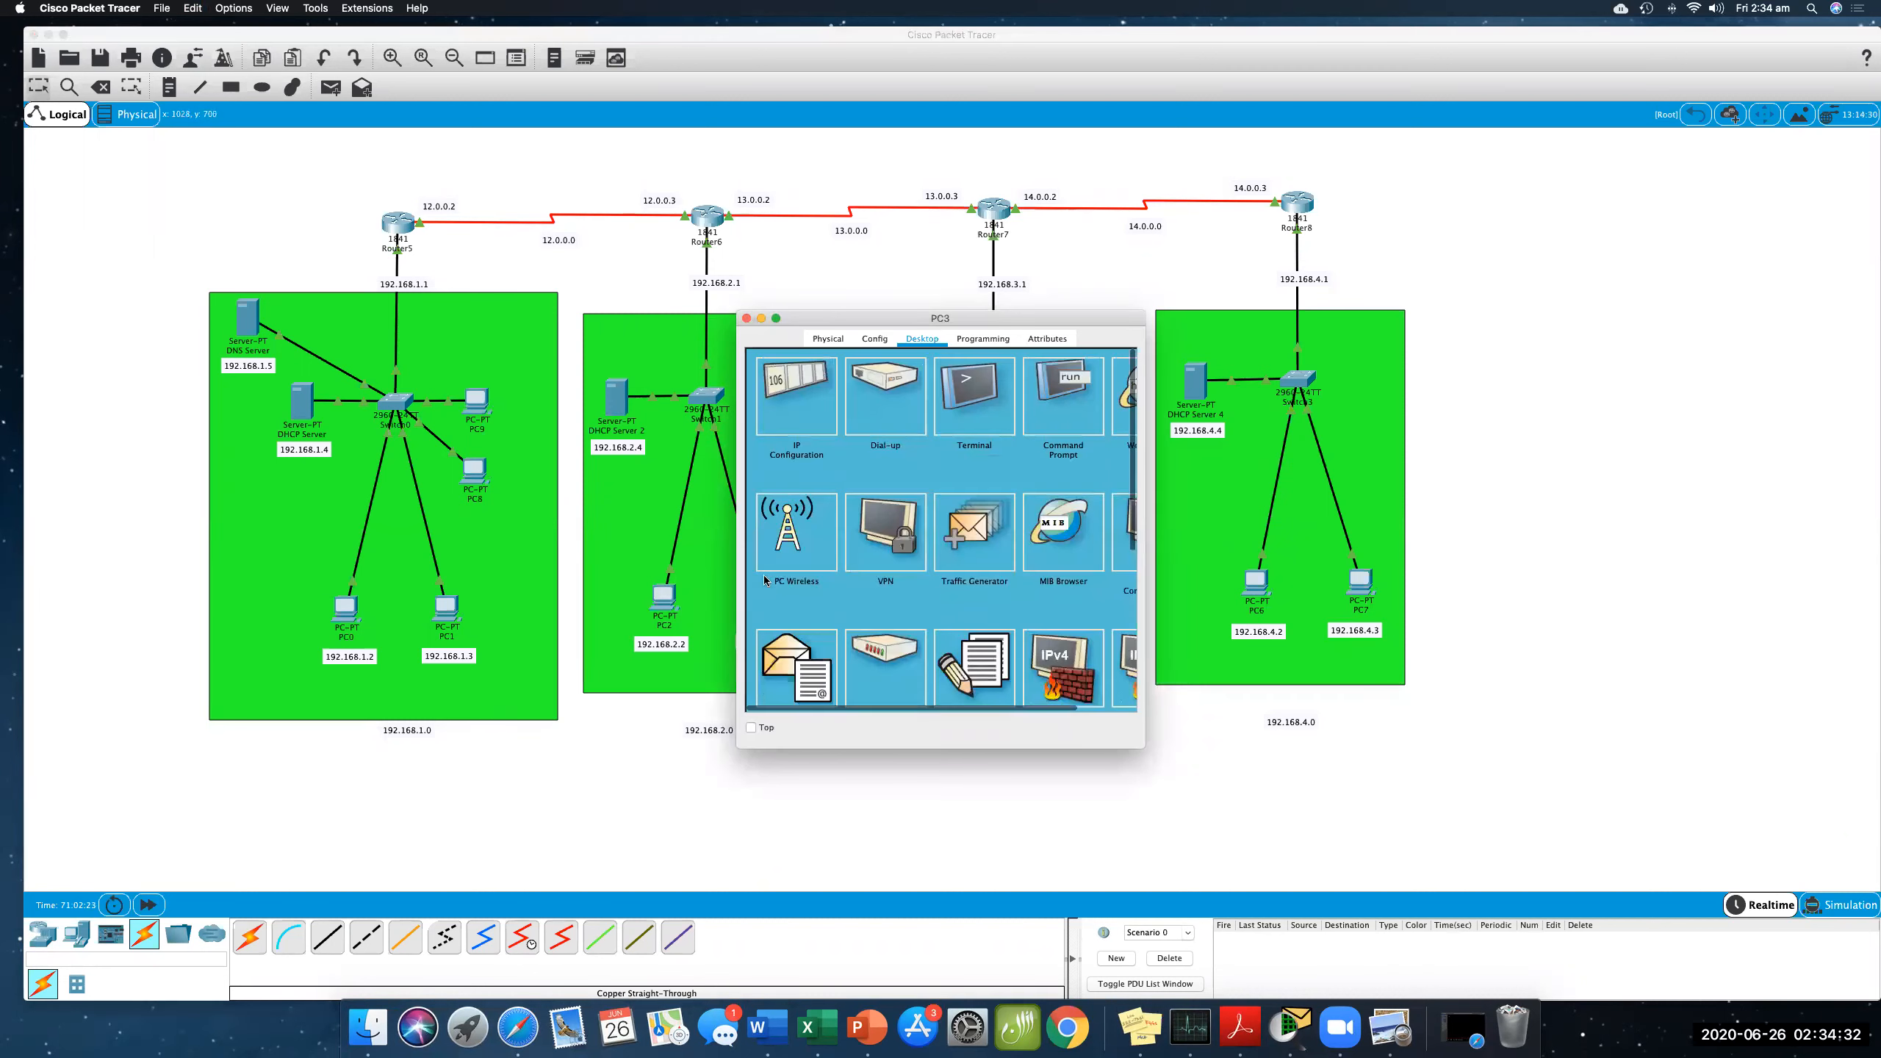
pyautogui.click(808, 408)
pyautogui.tripleClick(906, 527)
pyautogui.write('192.168.1.5')
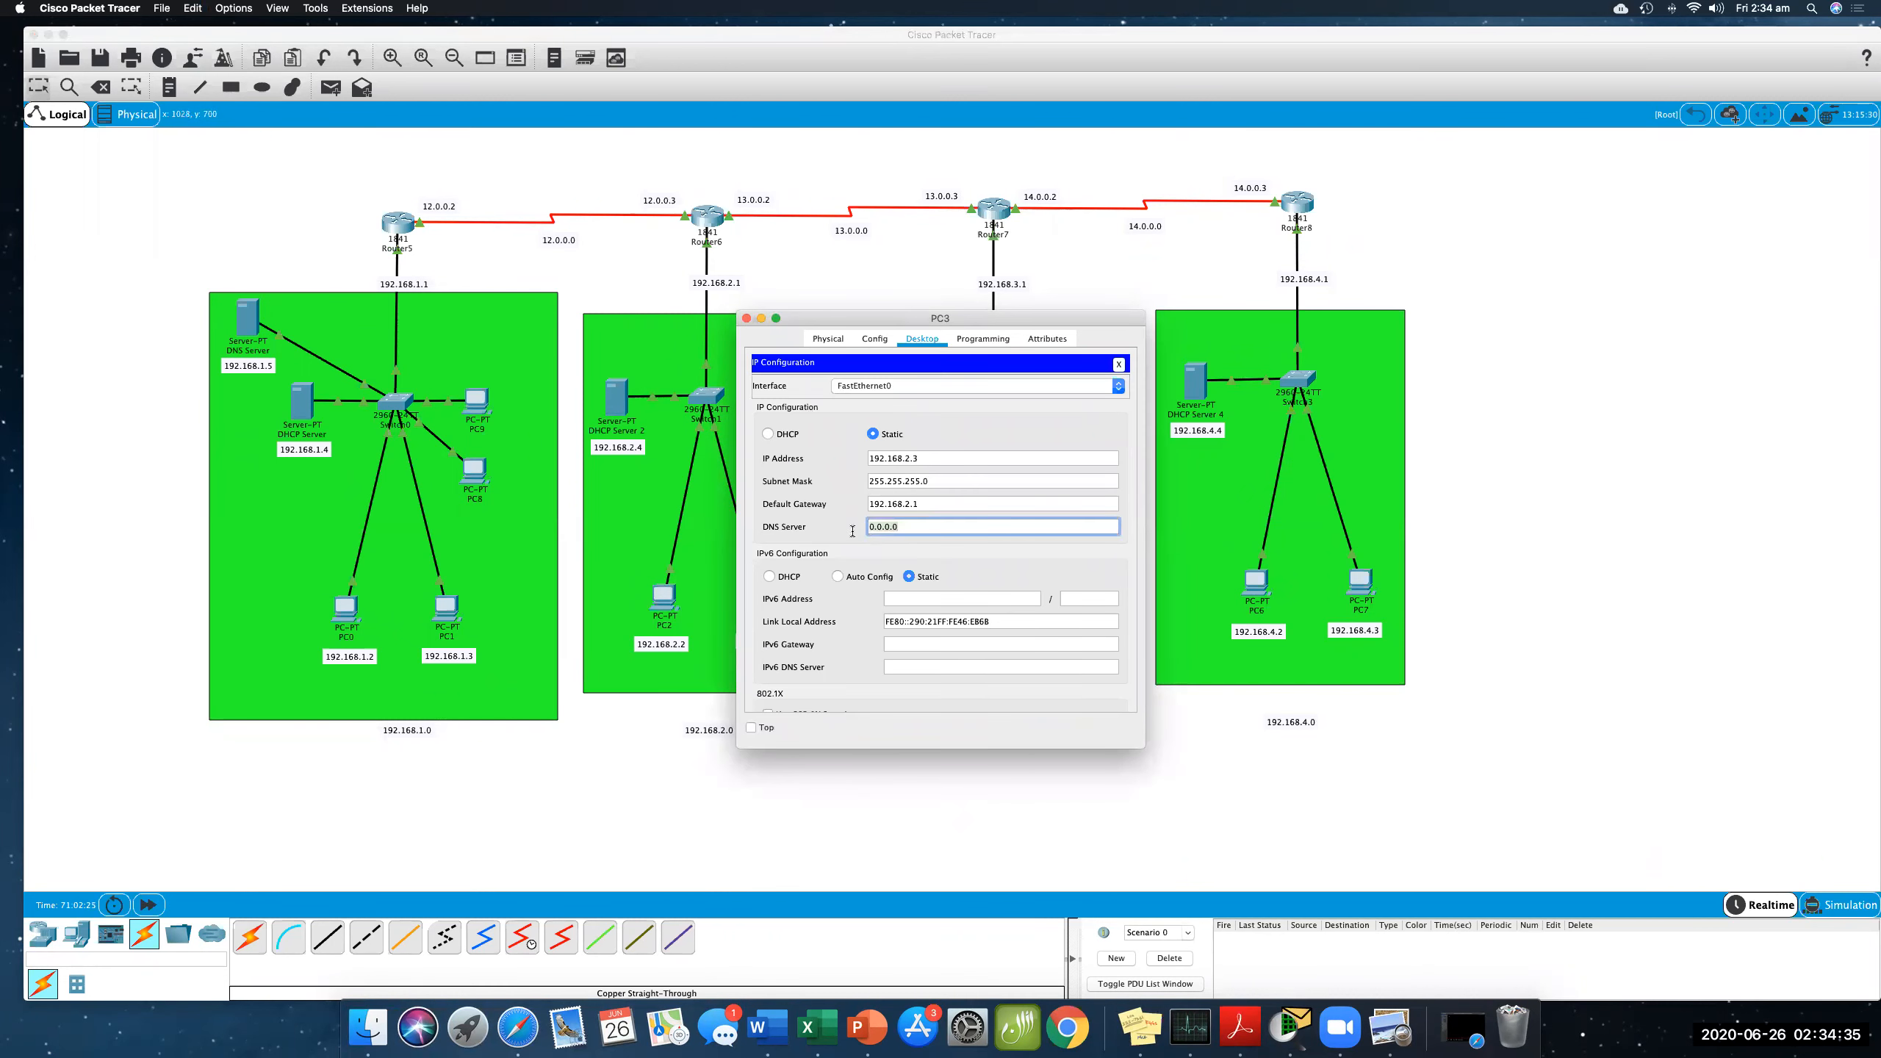
pyautogui.click(746, 318)
# - Set DHCP Server 3's serverPool DNS server to 192.168.1.5, save the pool and close the window
pyautogui.click(901, 394)
pyautogui.moveTo(898, 324); pyautogui.dragTo(1152, 335)
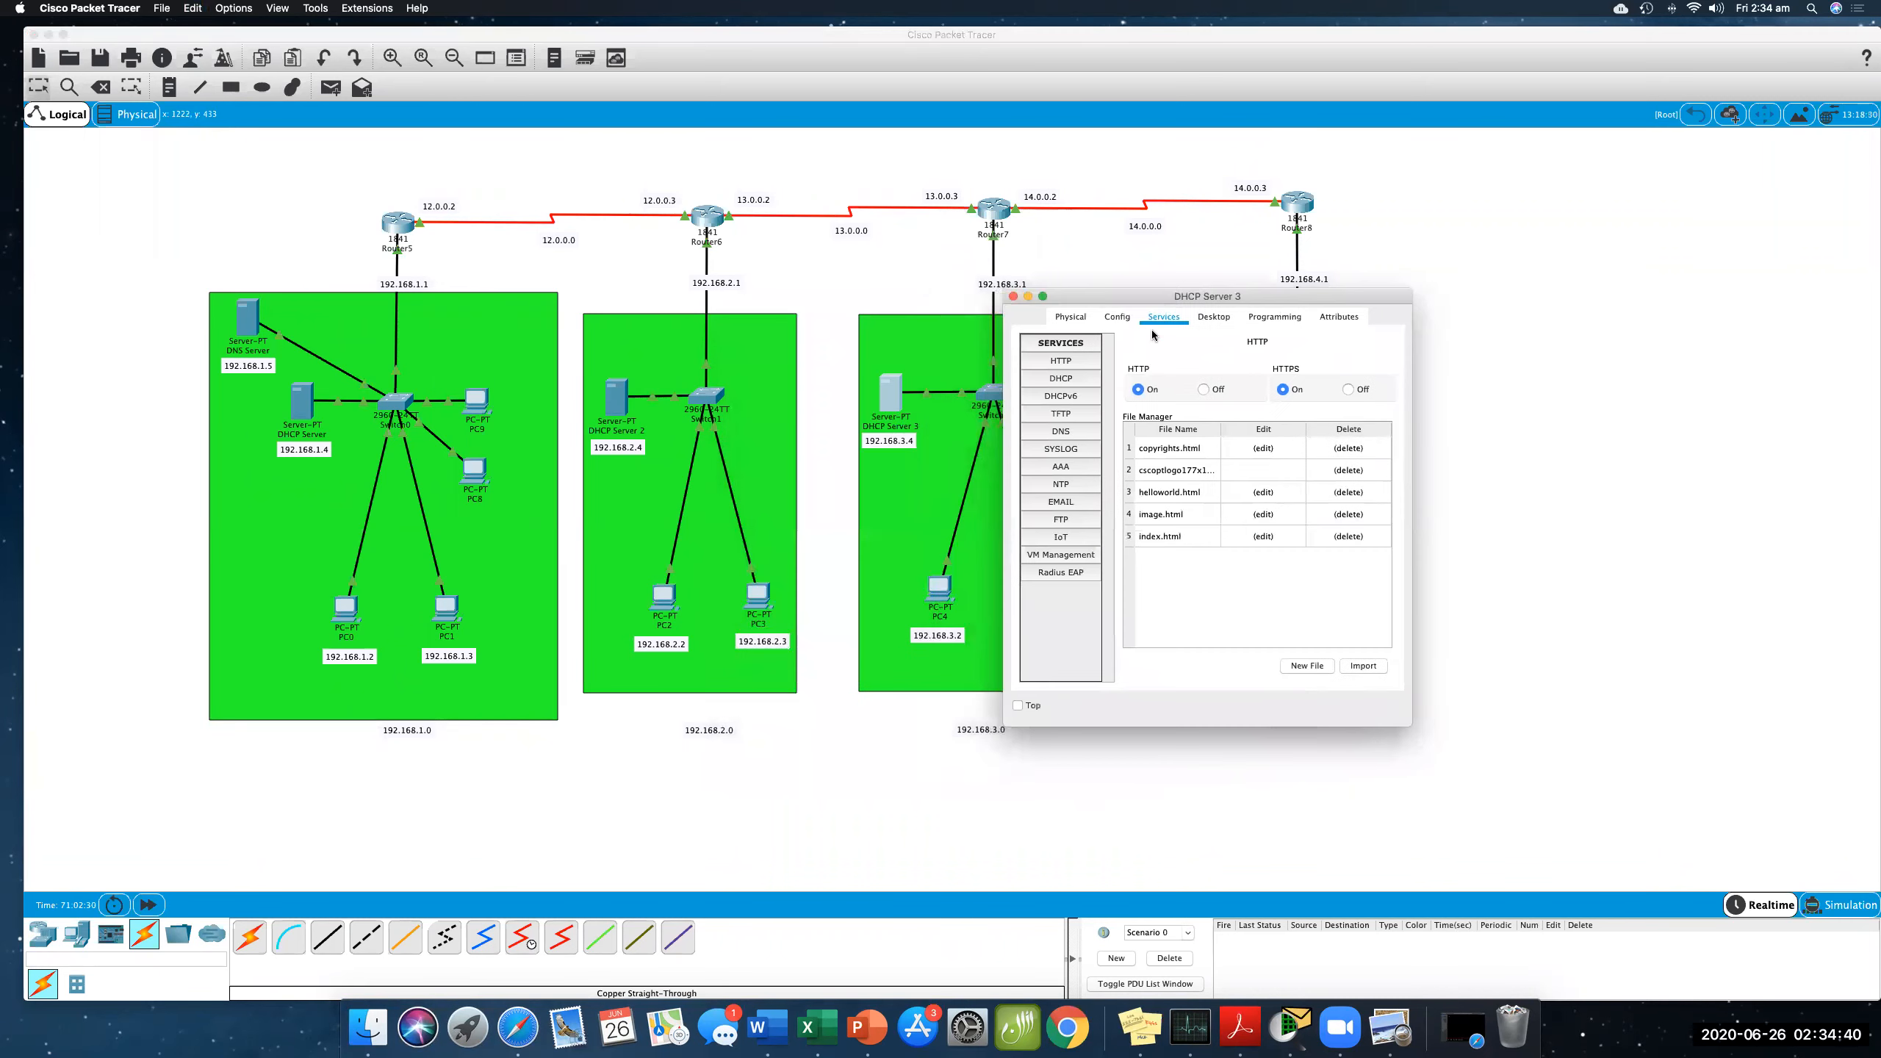
pyautogui.click(1064, 380)
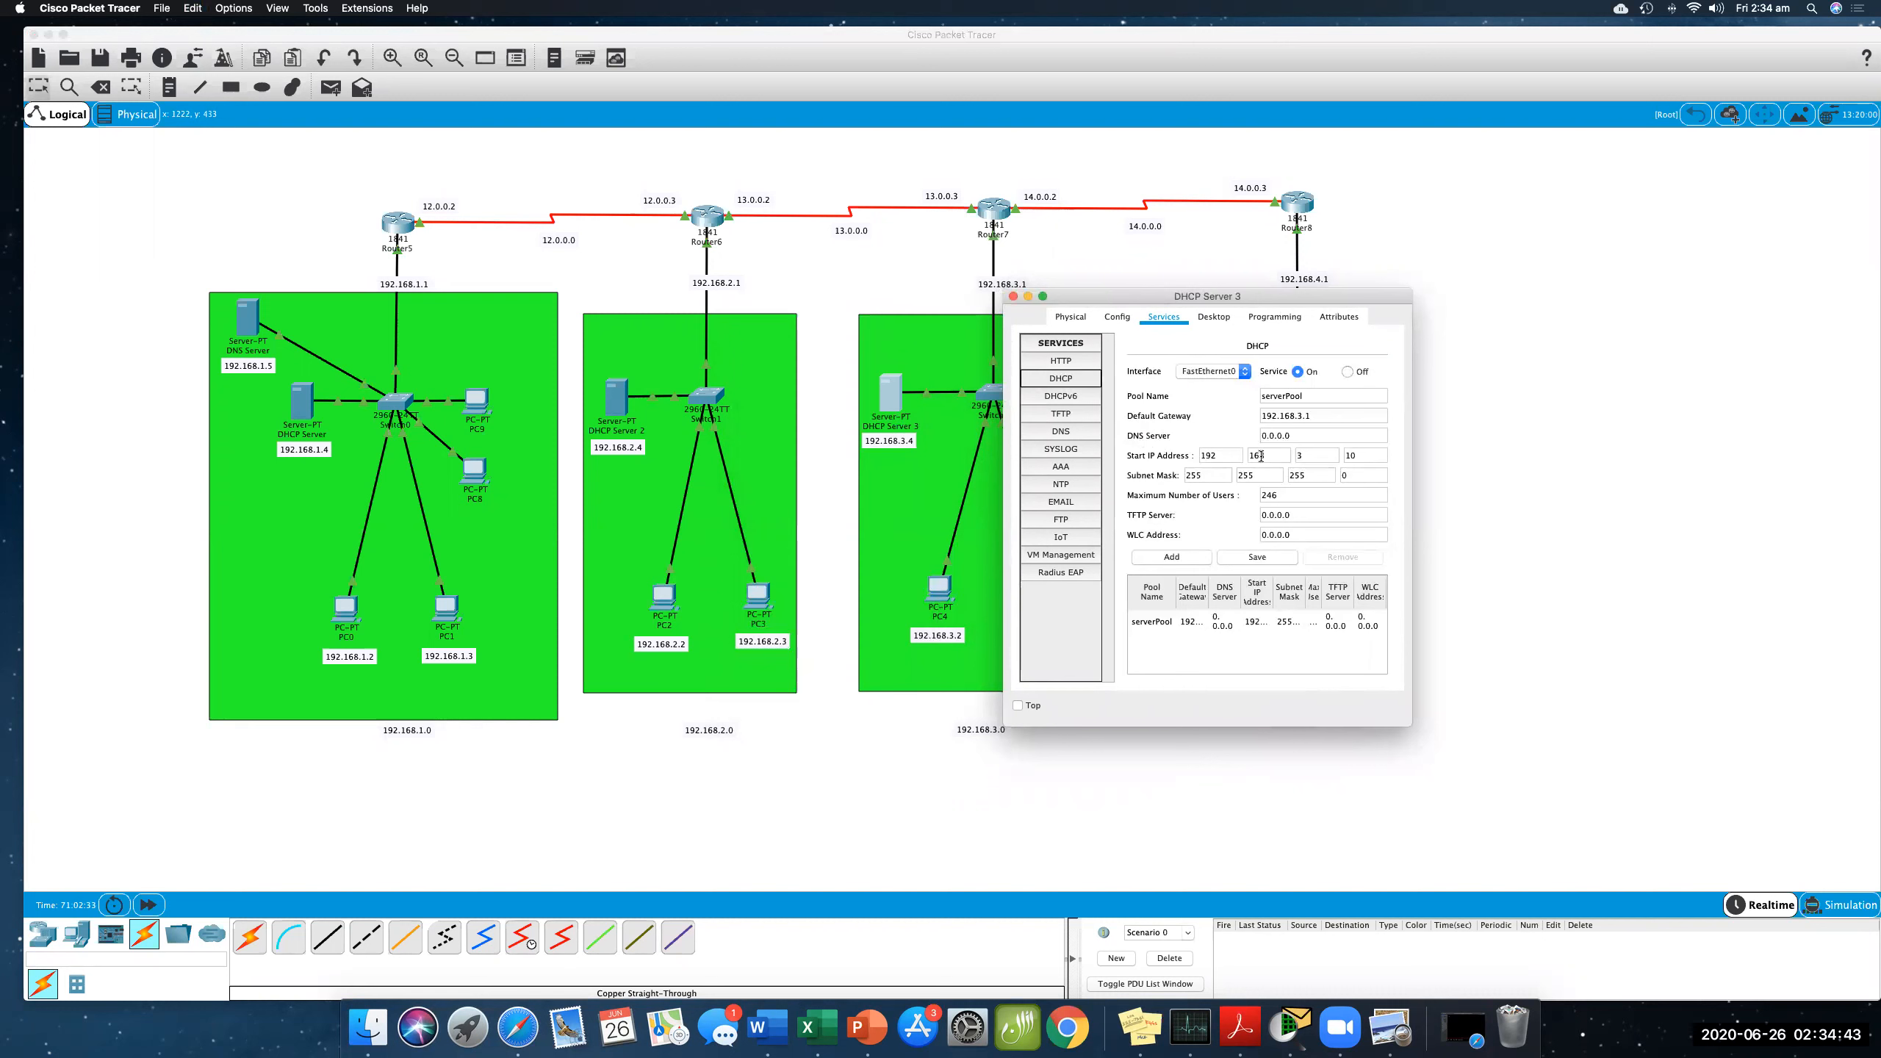
pyautogui.tripleClick(1294, 436)
pyautogui.write('192.168.1.5')
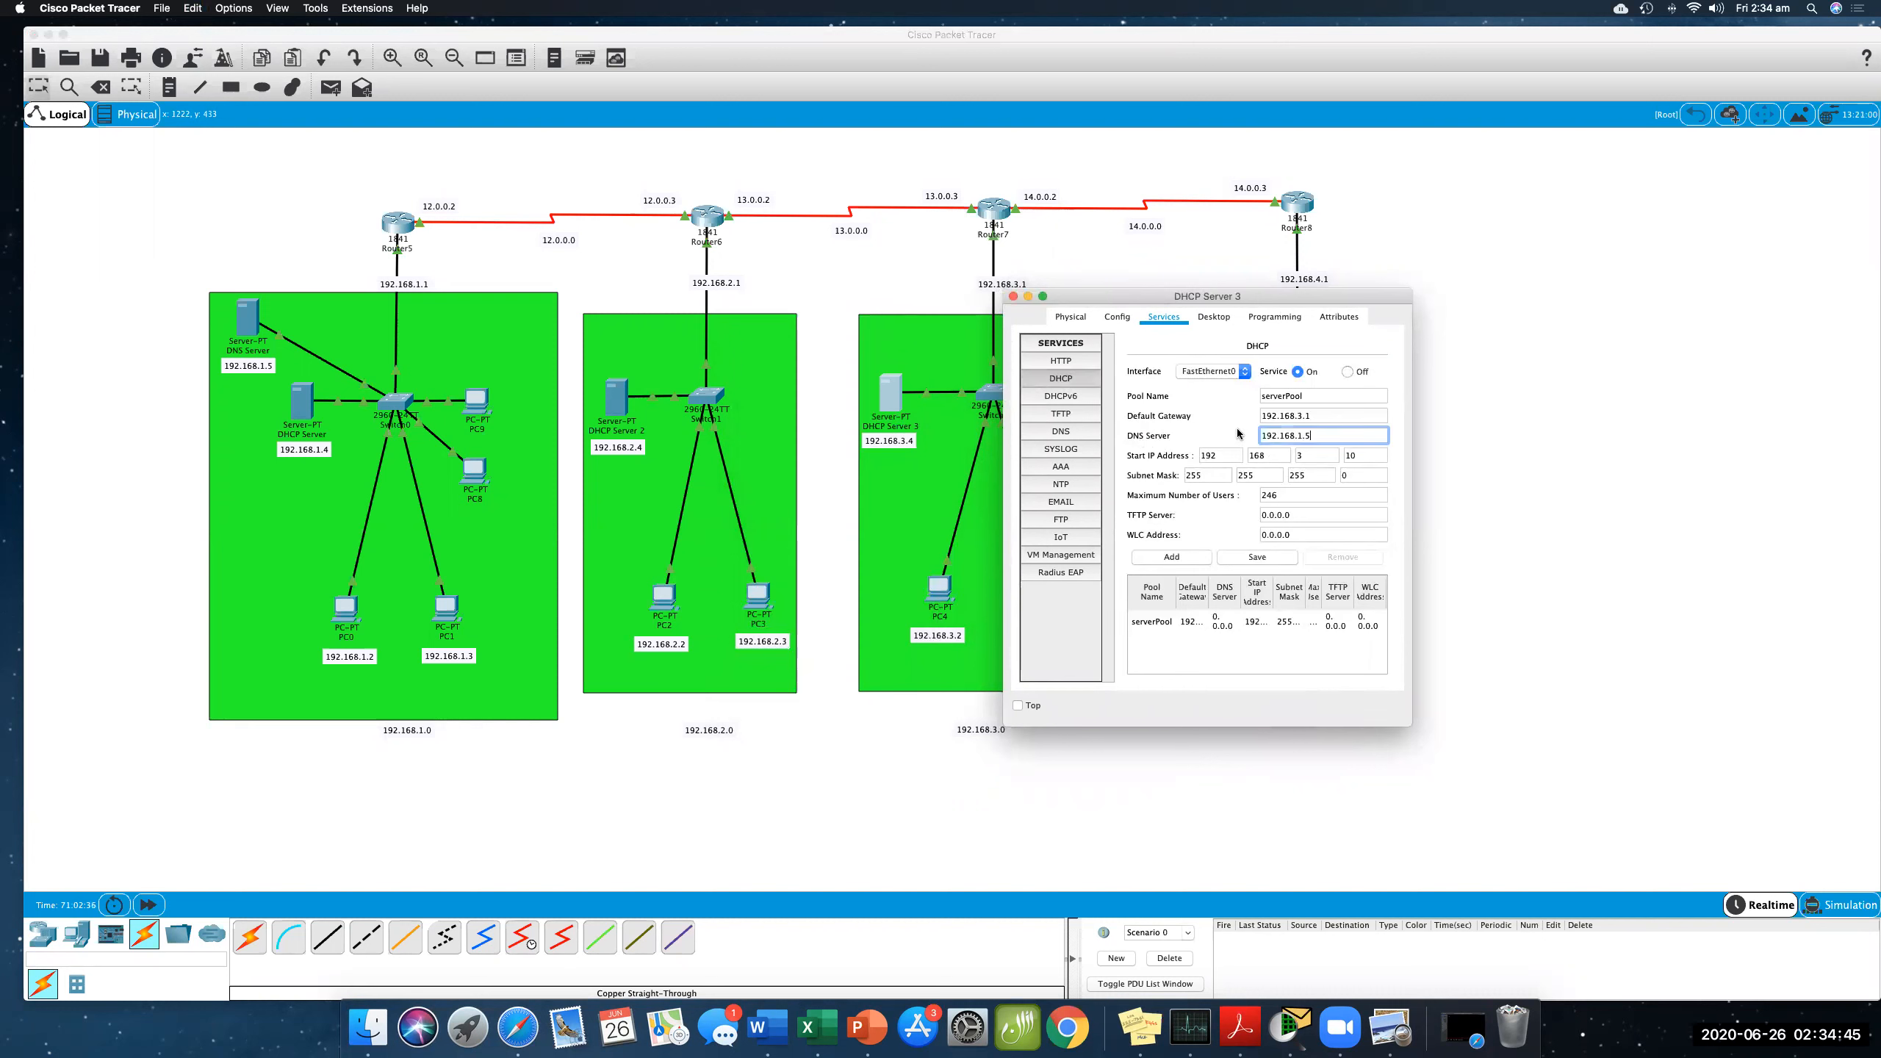
pyautogui.click(1206, 403)
pyautogui.click(1242, 556)
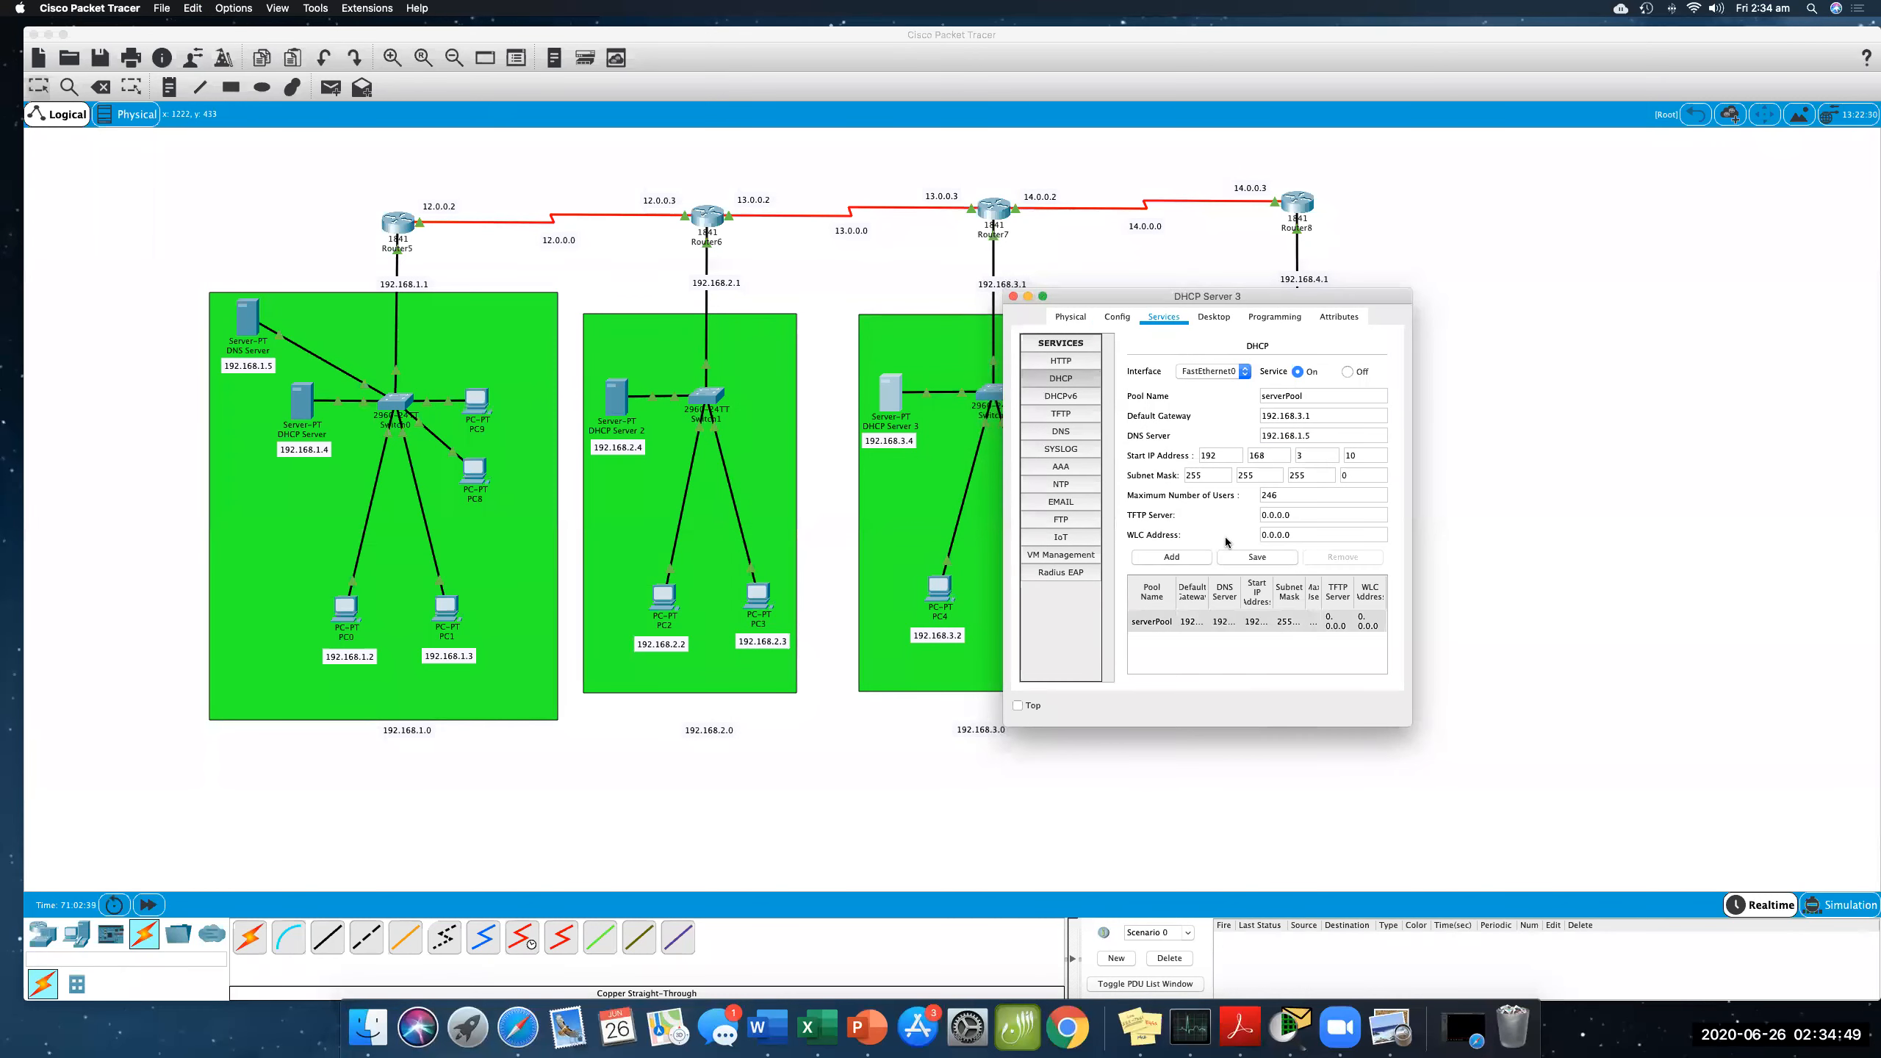
pyautogui.click(1014, 297)
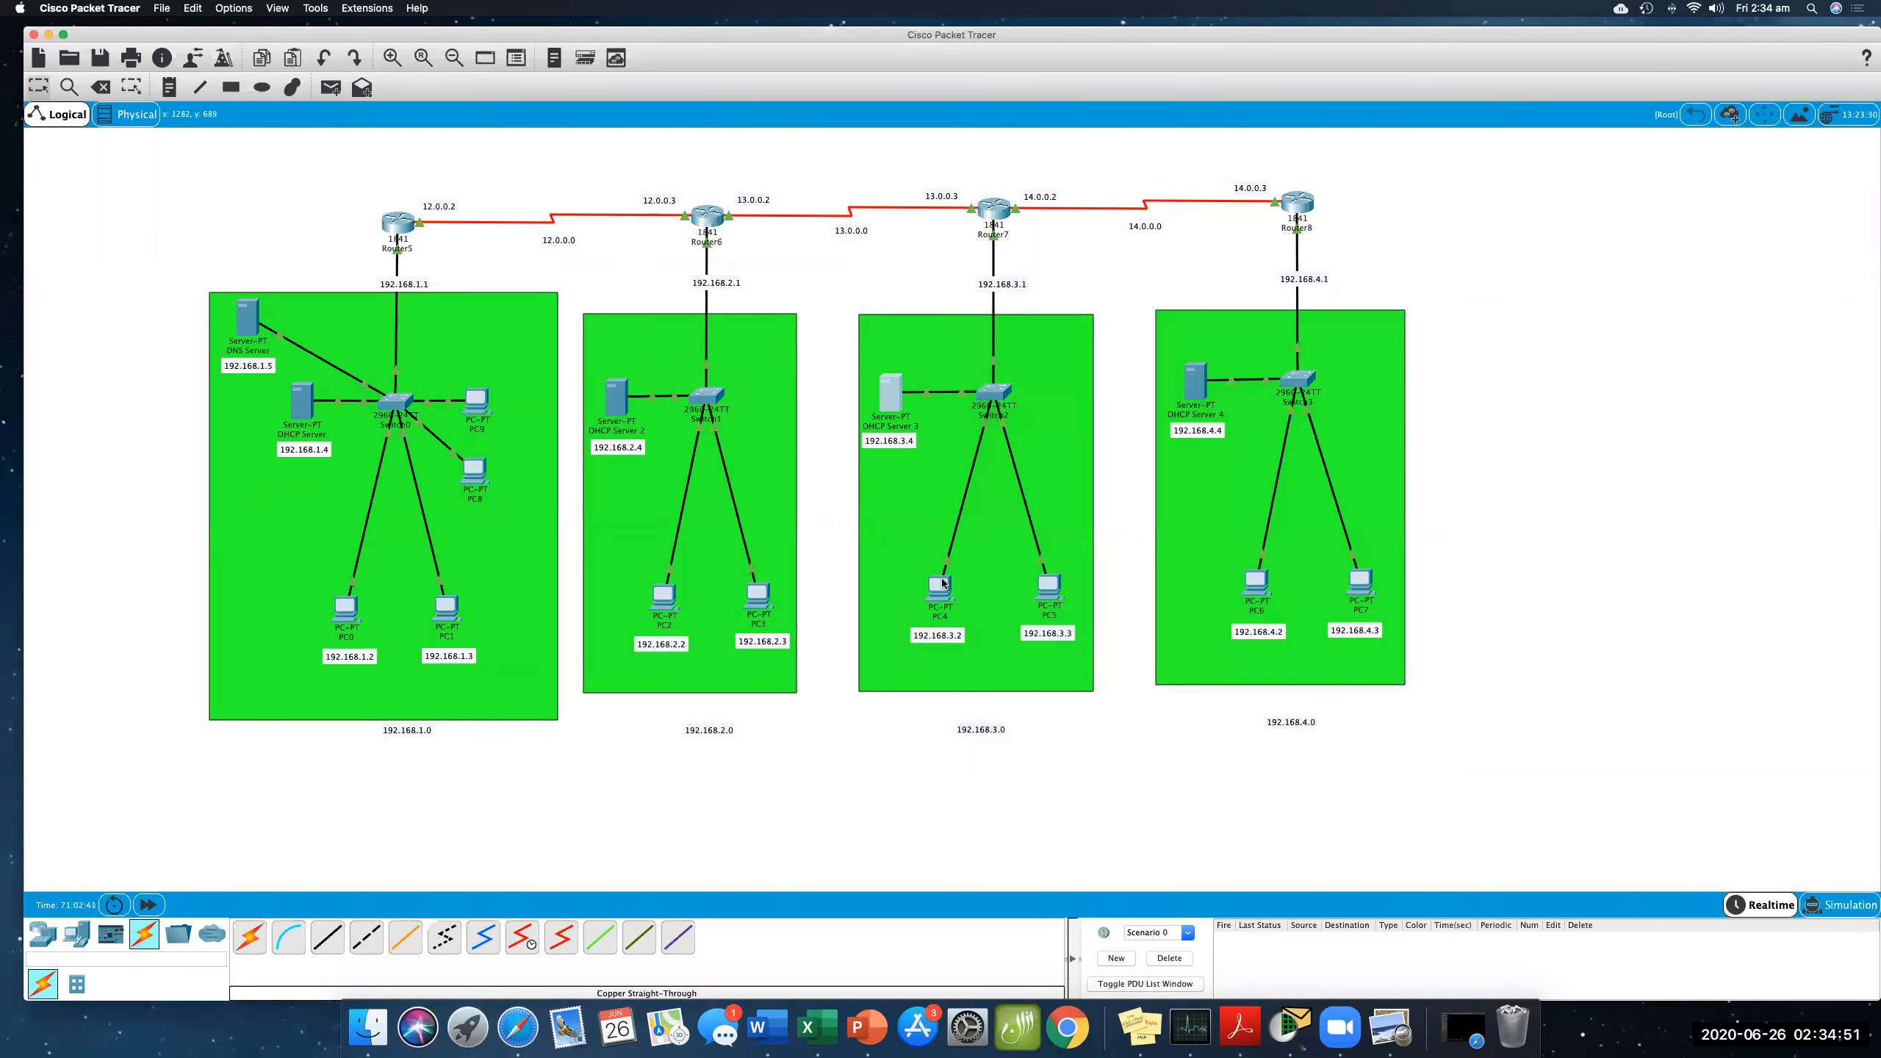
# - Set PC4's DNS server to 192.168.1.5 in its IP configuration and close its window
pyautogui.click(939, 588)
pyautogui.click(806, 413)
pyautogui.click(861, 526)
pyautogui.write('192.168.1.5')
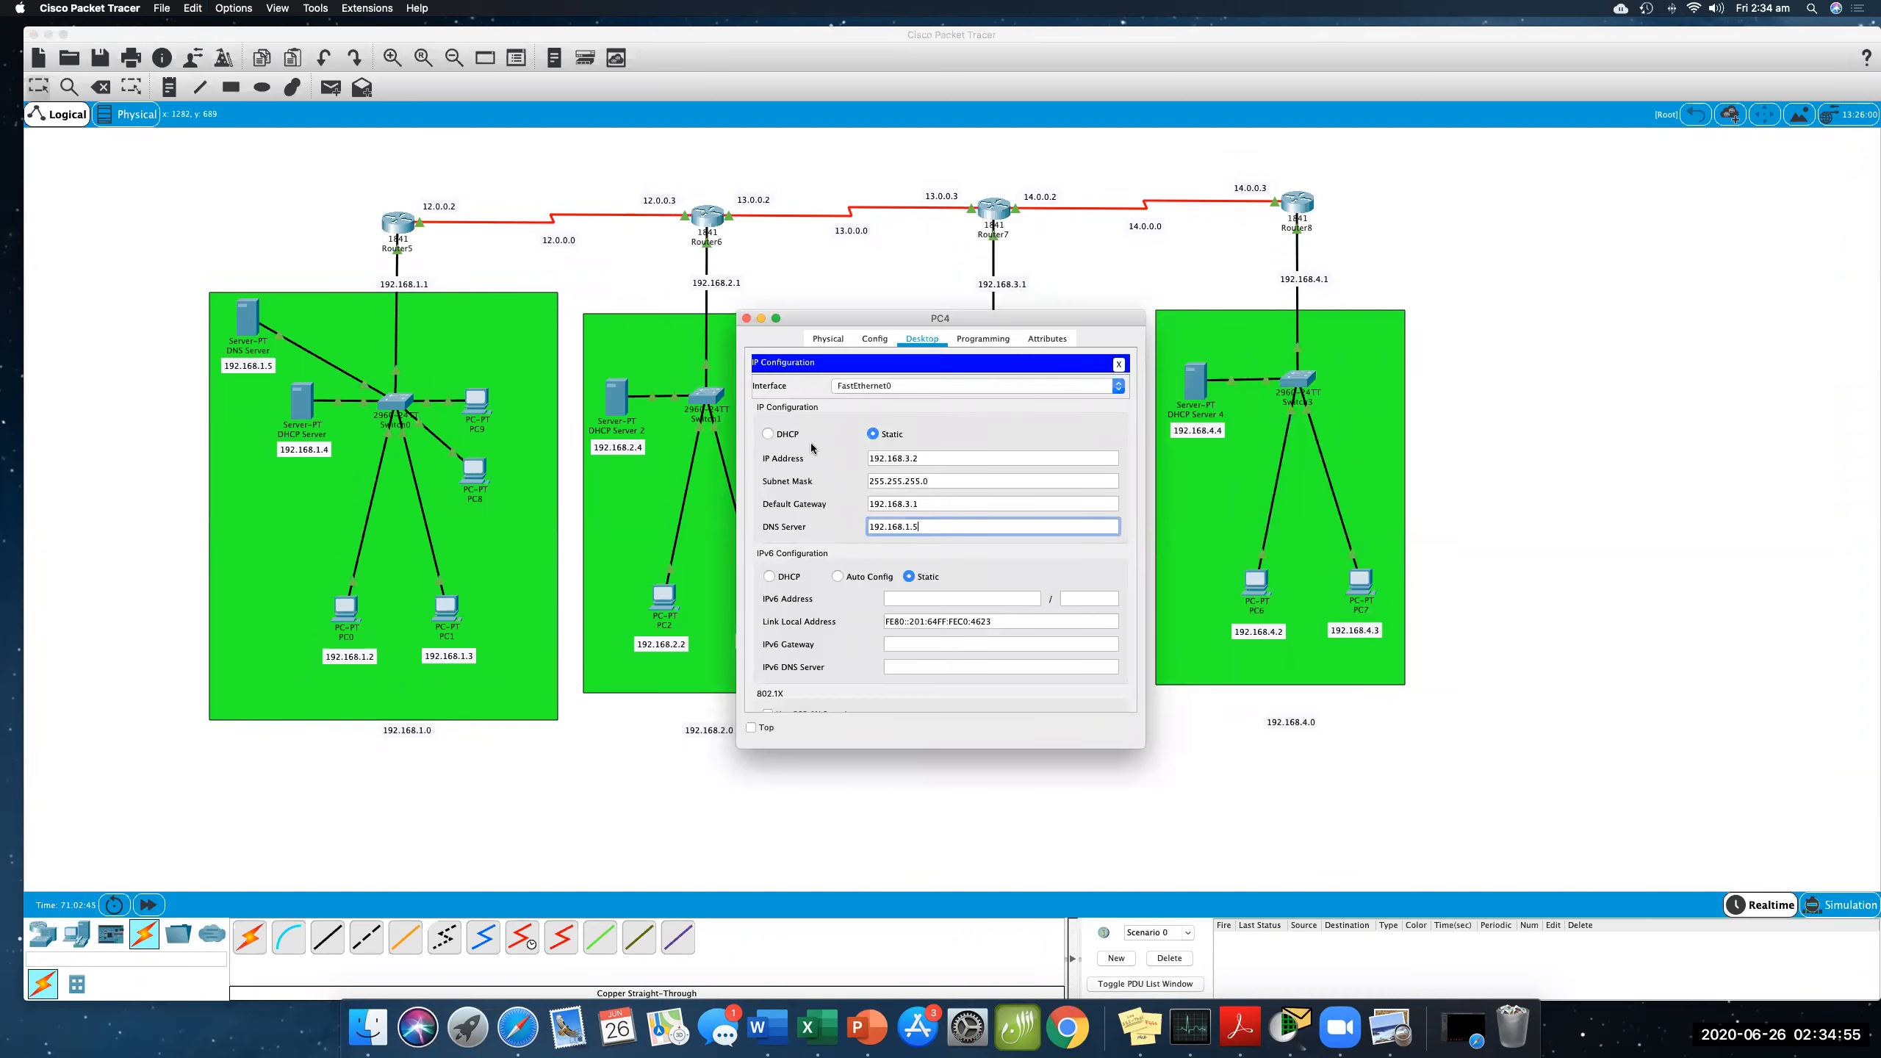
pyautogui.click(747, 319)
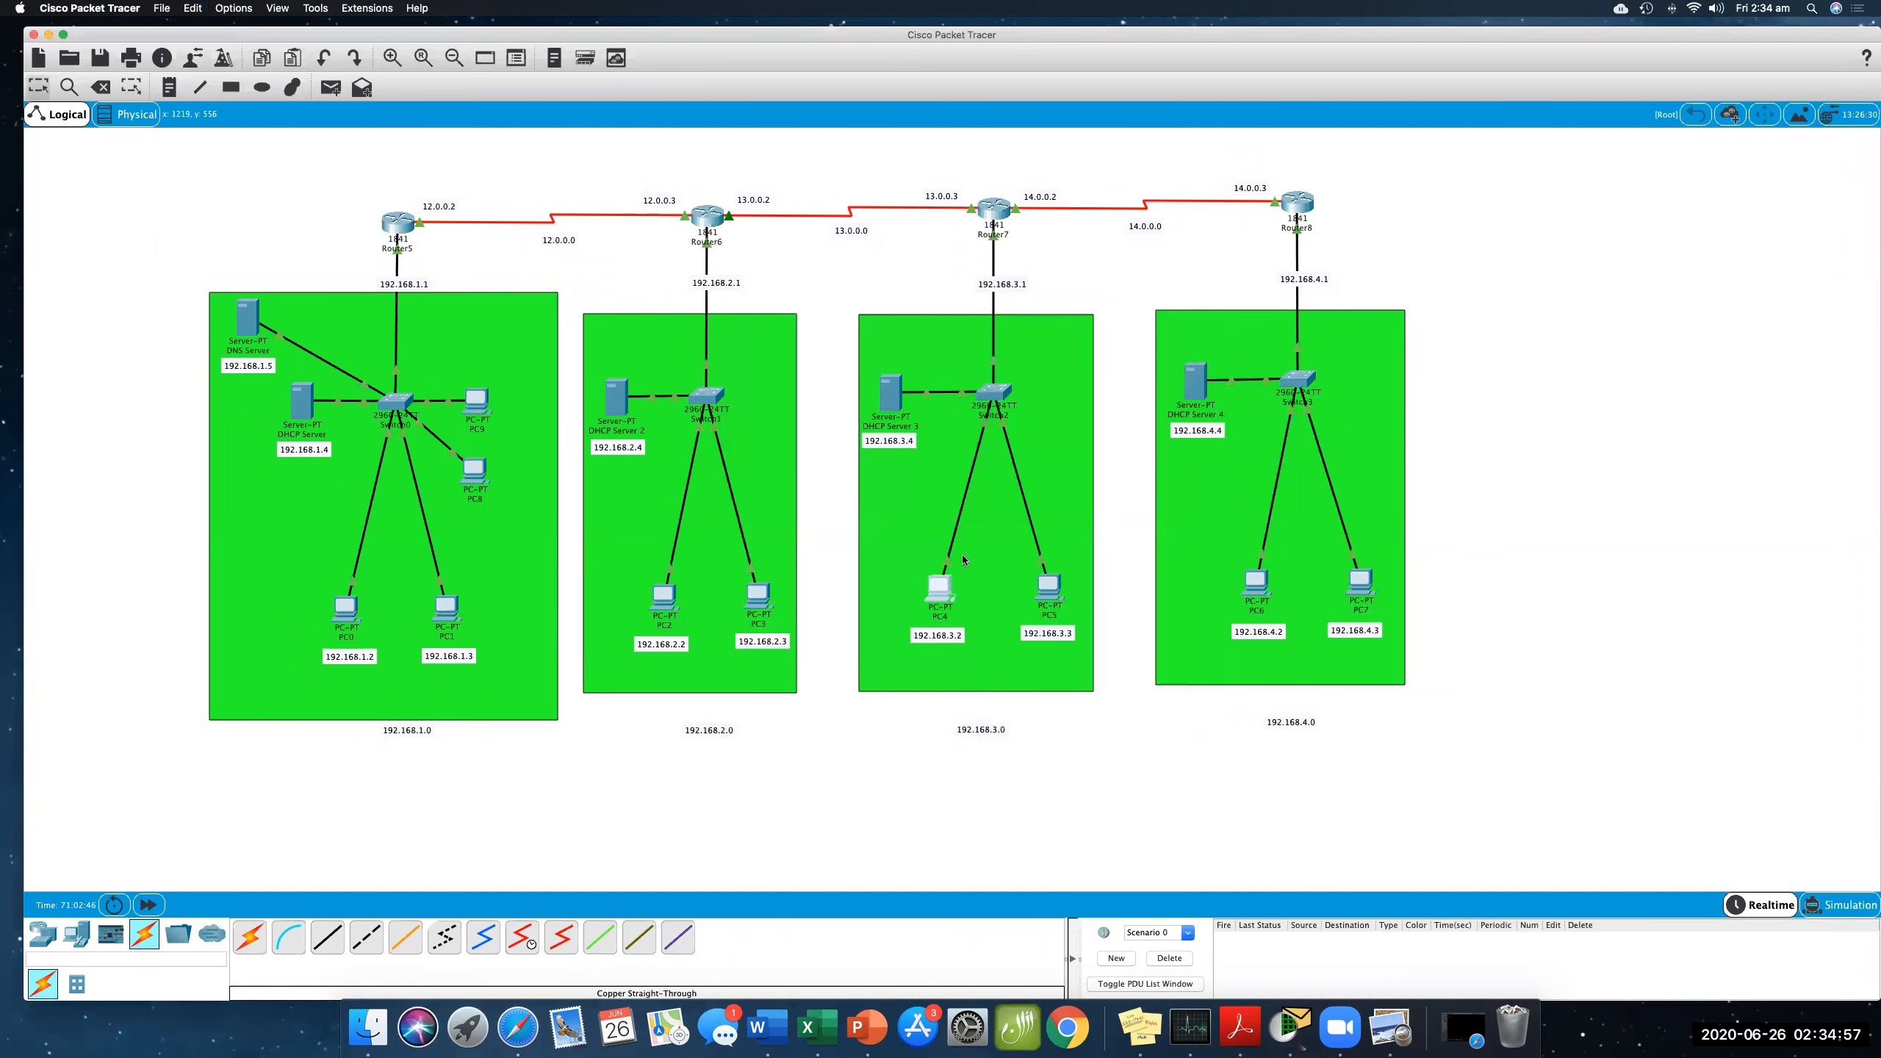
# - Set PC5's DNS server to 192.168.1.5 in its IP configuration and close its window
pyautogui.click(1049, 582)
pyautogui.click(796, 396)
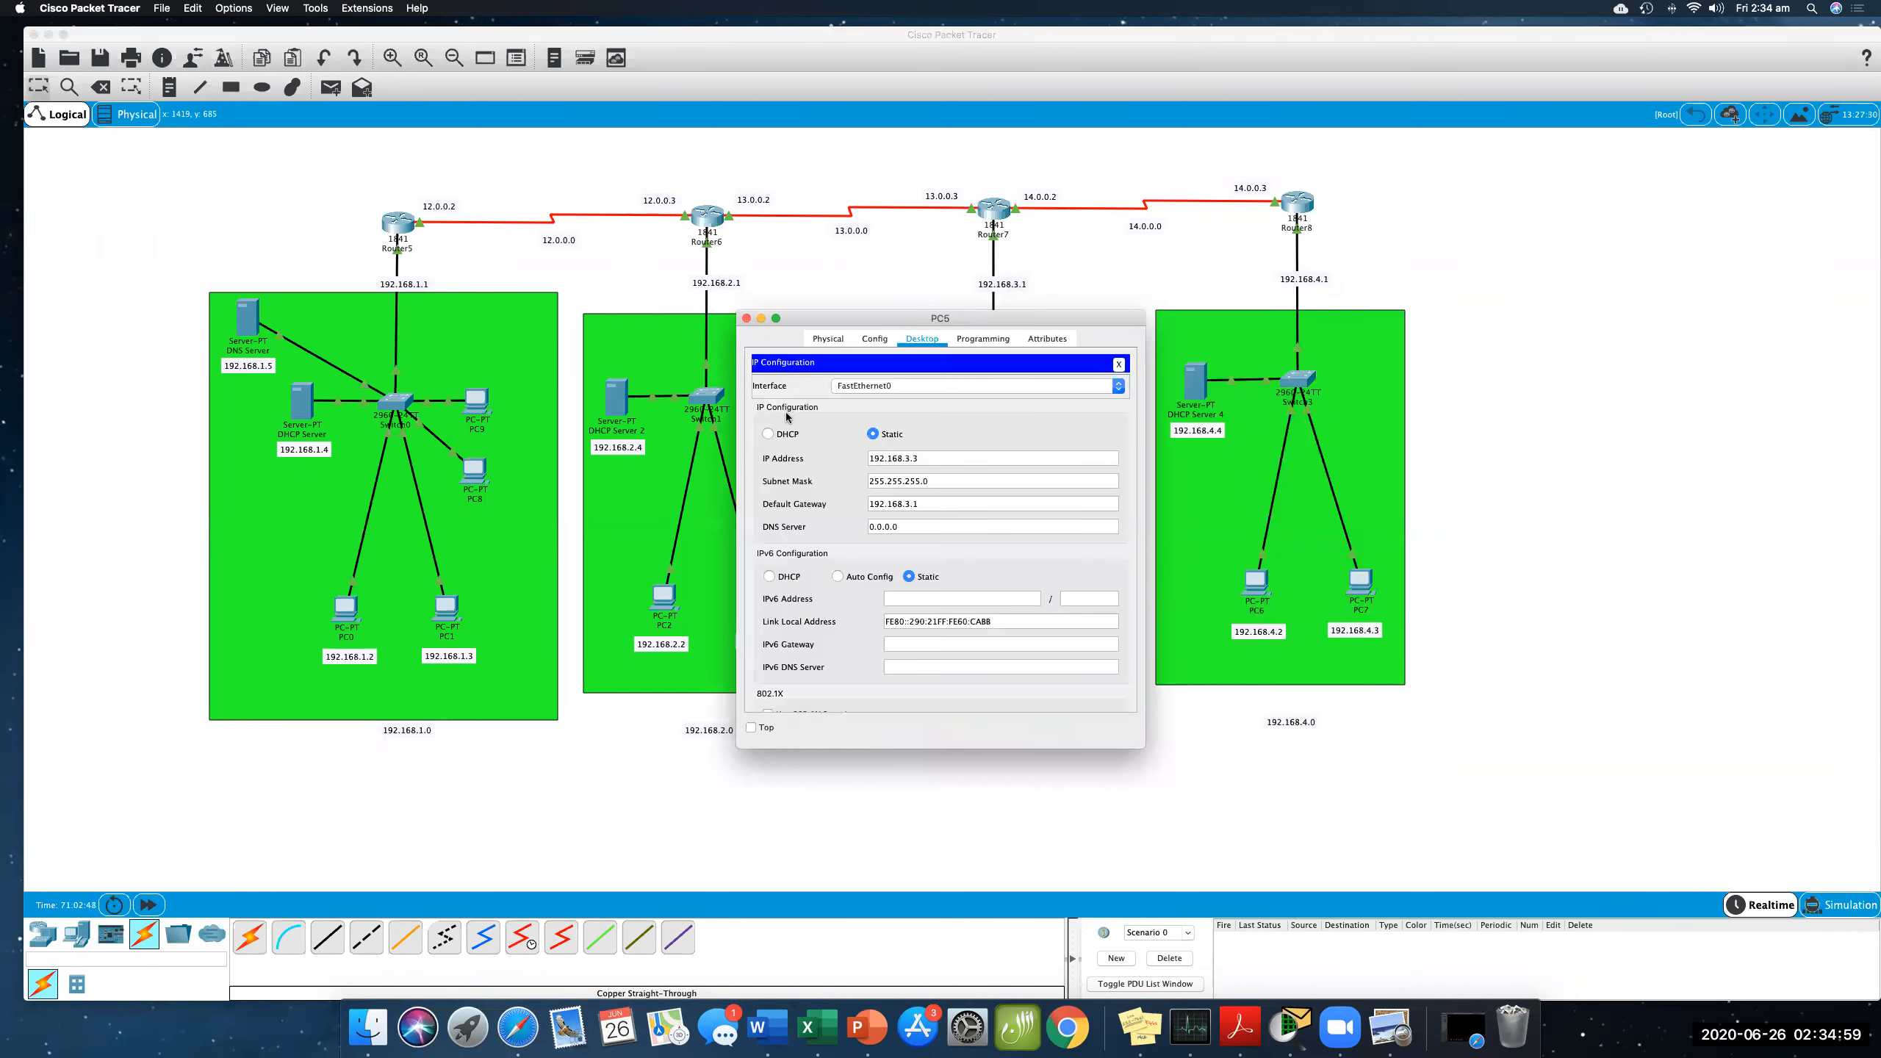
pyautogui.click(865, 526)
pyautogui.tripleClick(864, 526)
pyautogui.write('192.168.1.5')
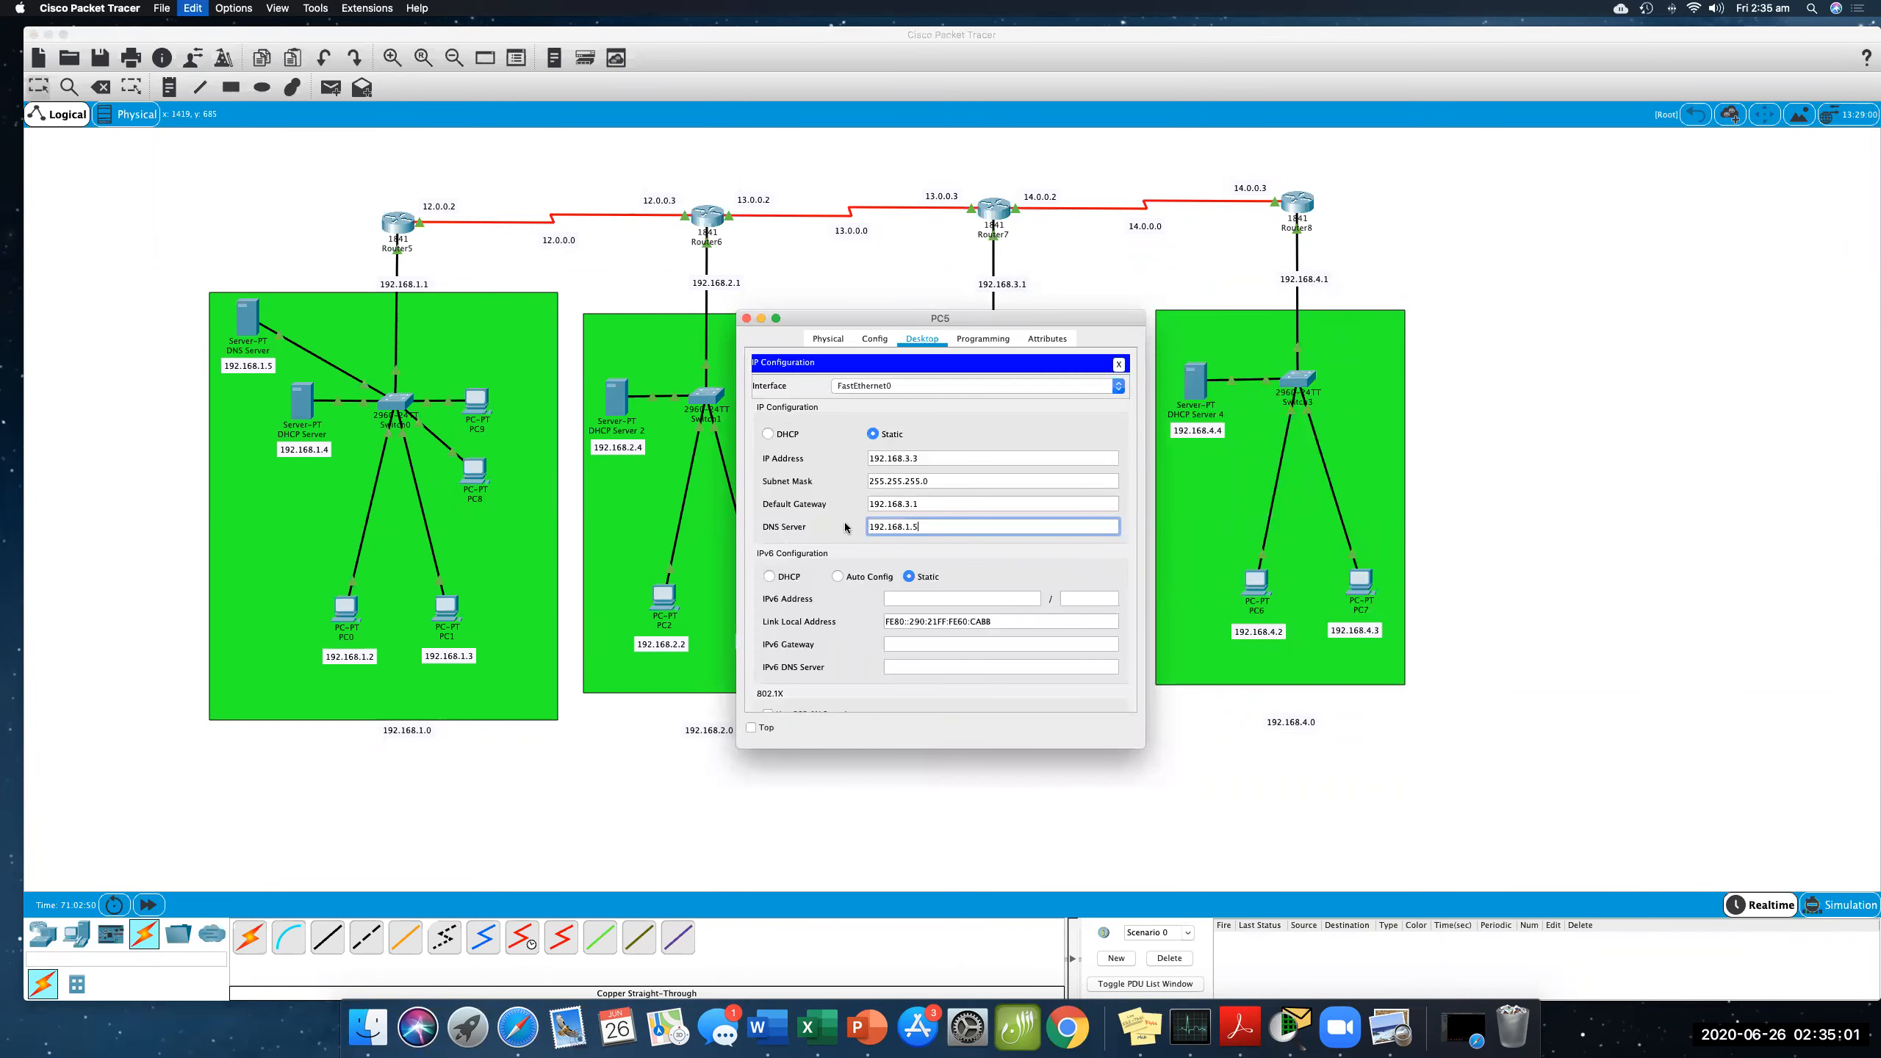
pyautogui.click(747, 319)
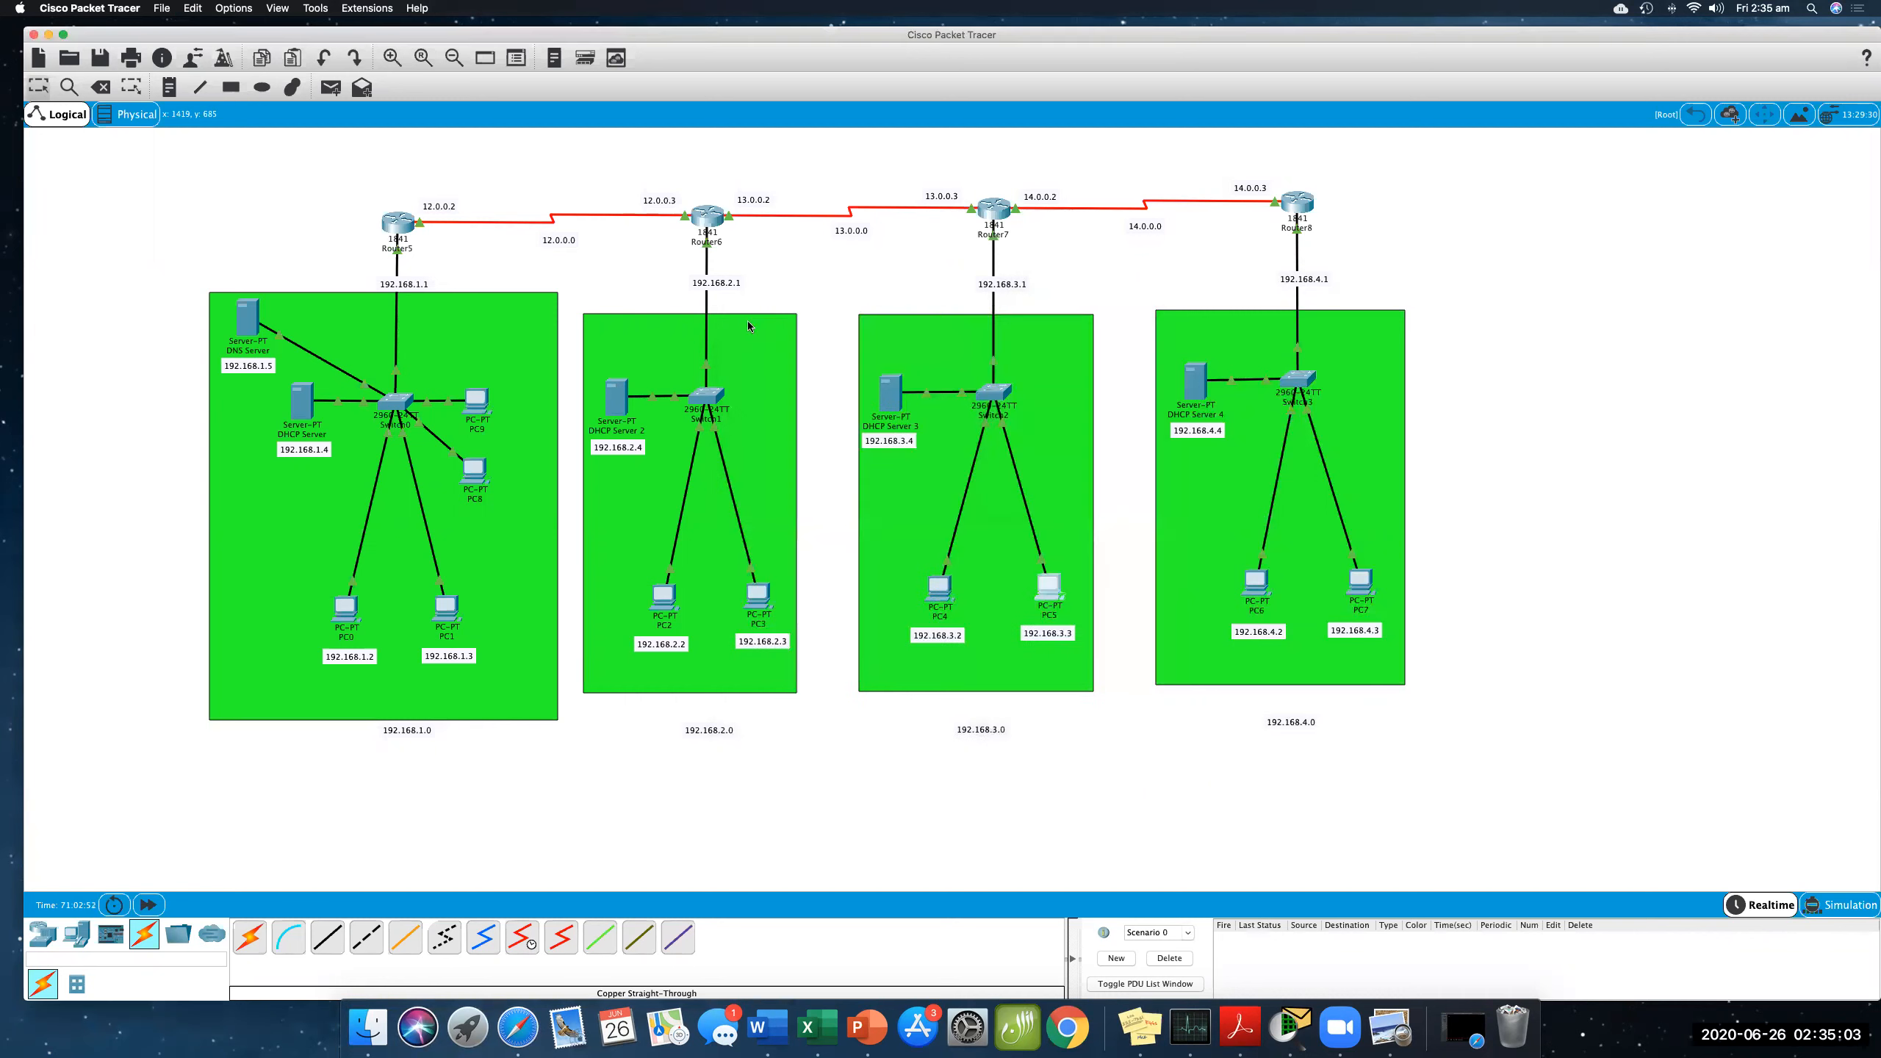
# - Set DHCP Server 4's serverPool DNS server to 192.168.1.5 and save the pool
pyautogui.click(1195, 386)
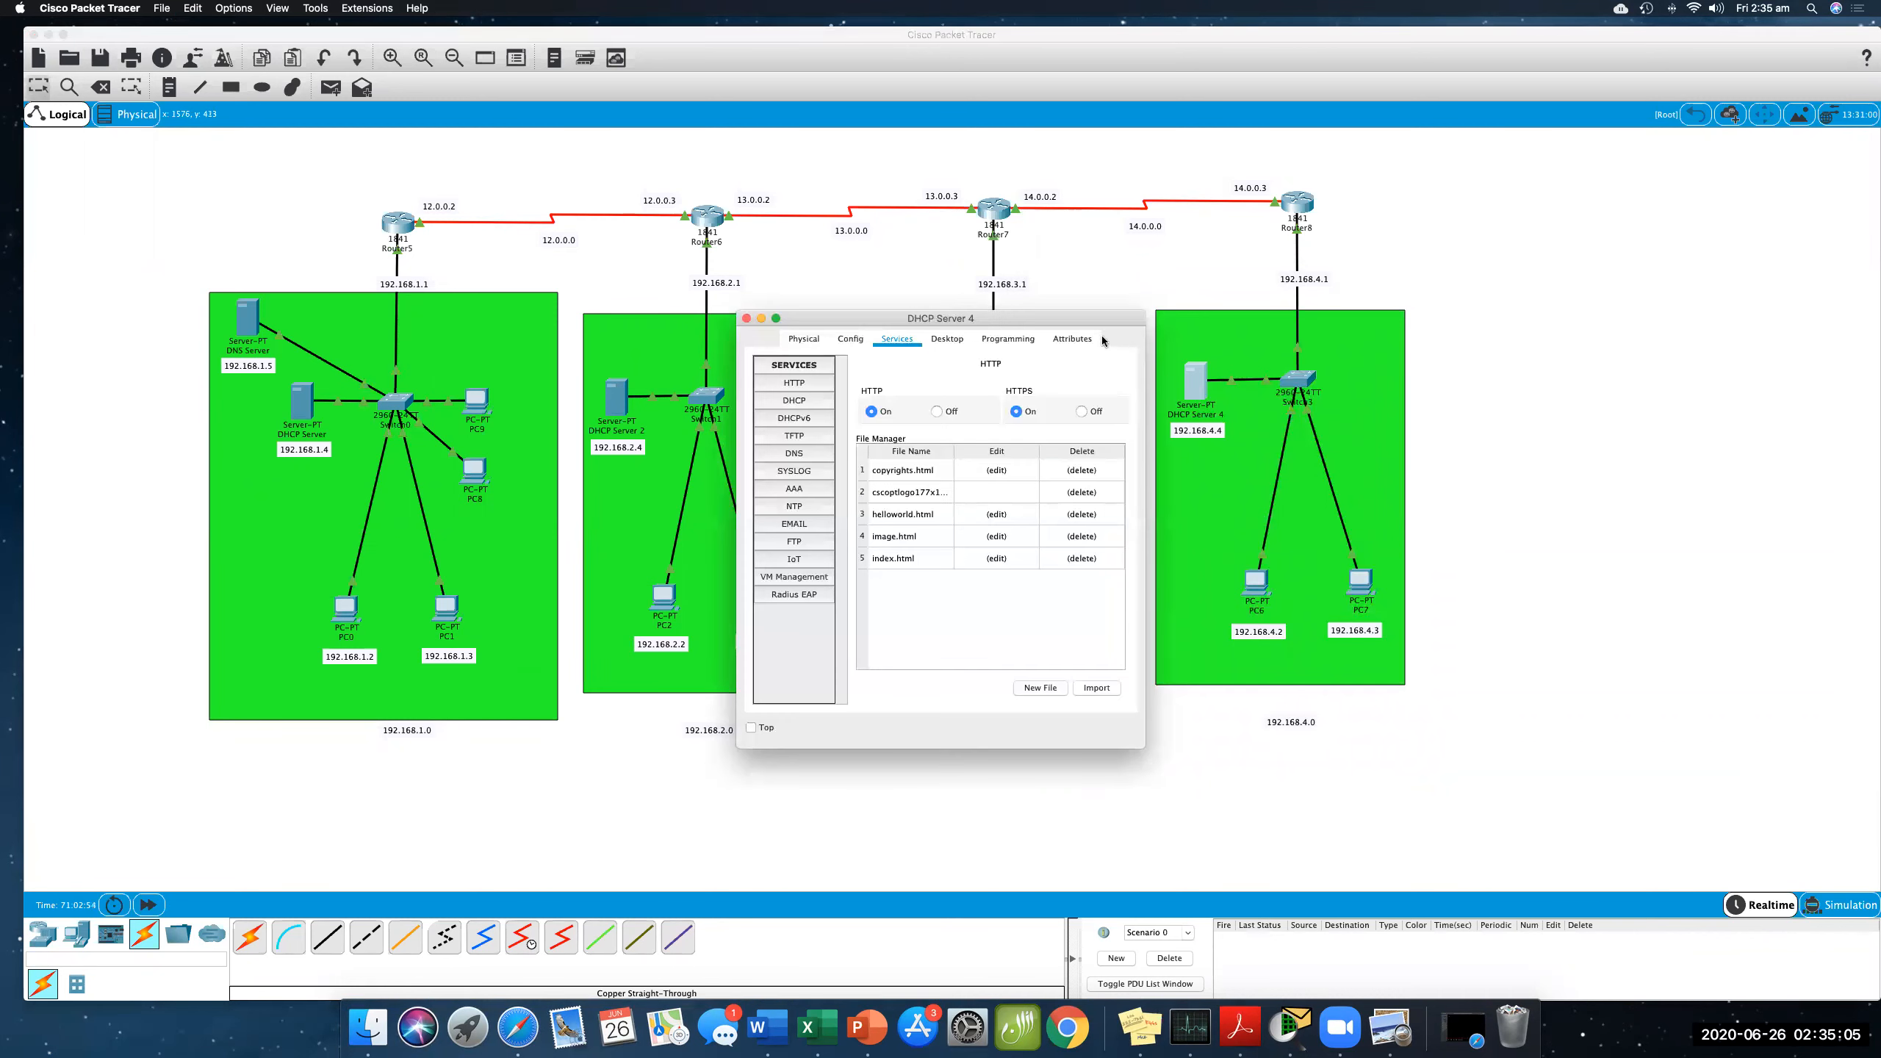
pyautogui.moveTo(1116, 322); pyautogui.dragTo(1492, 333)
pyautogui.click(1170, 411)
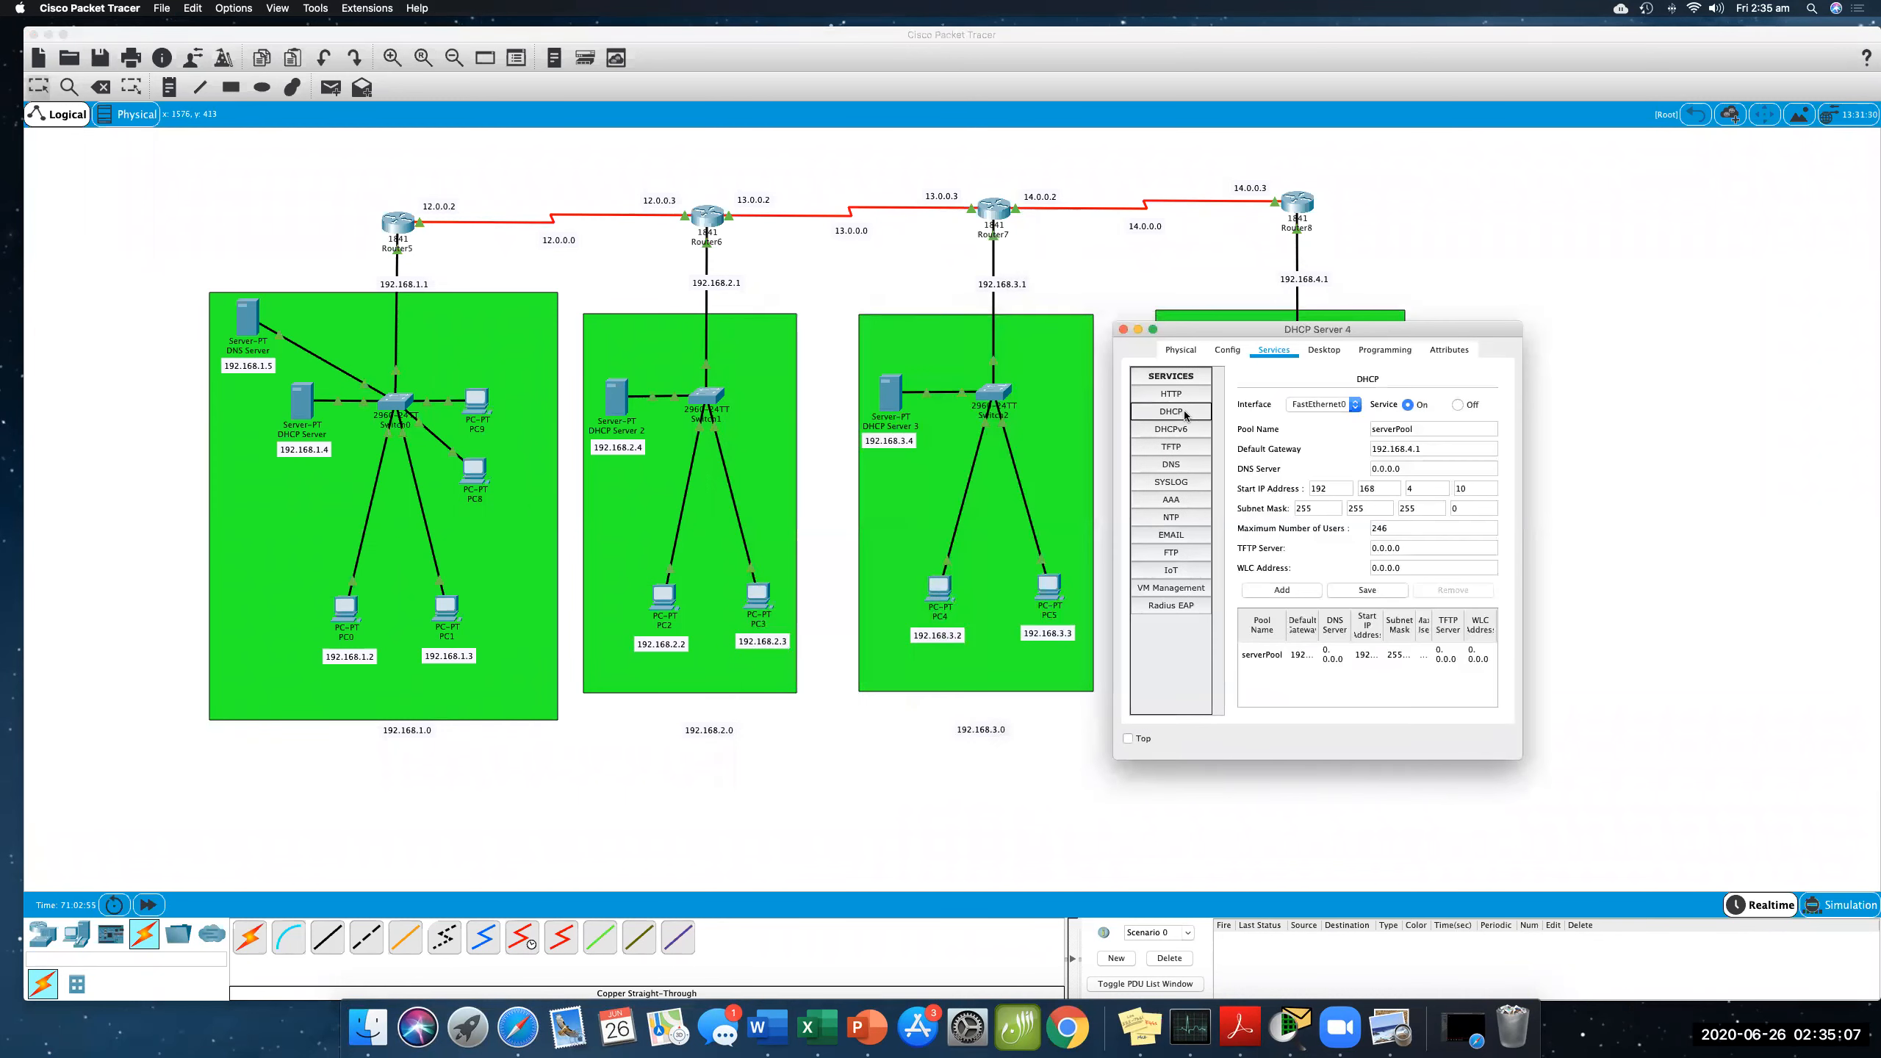
pyautogui.tripleClick(1400, 469)
pyautogui.write('192.168.1.5')
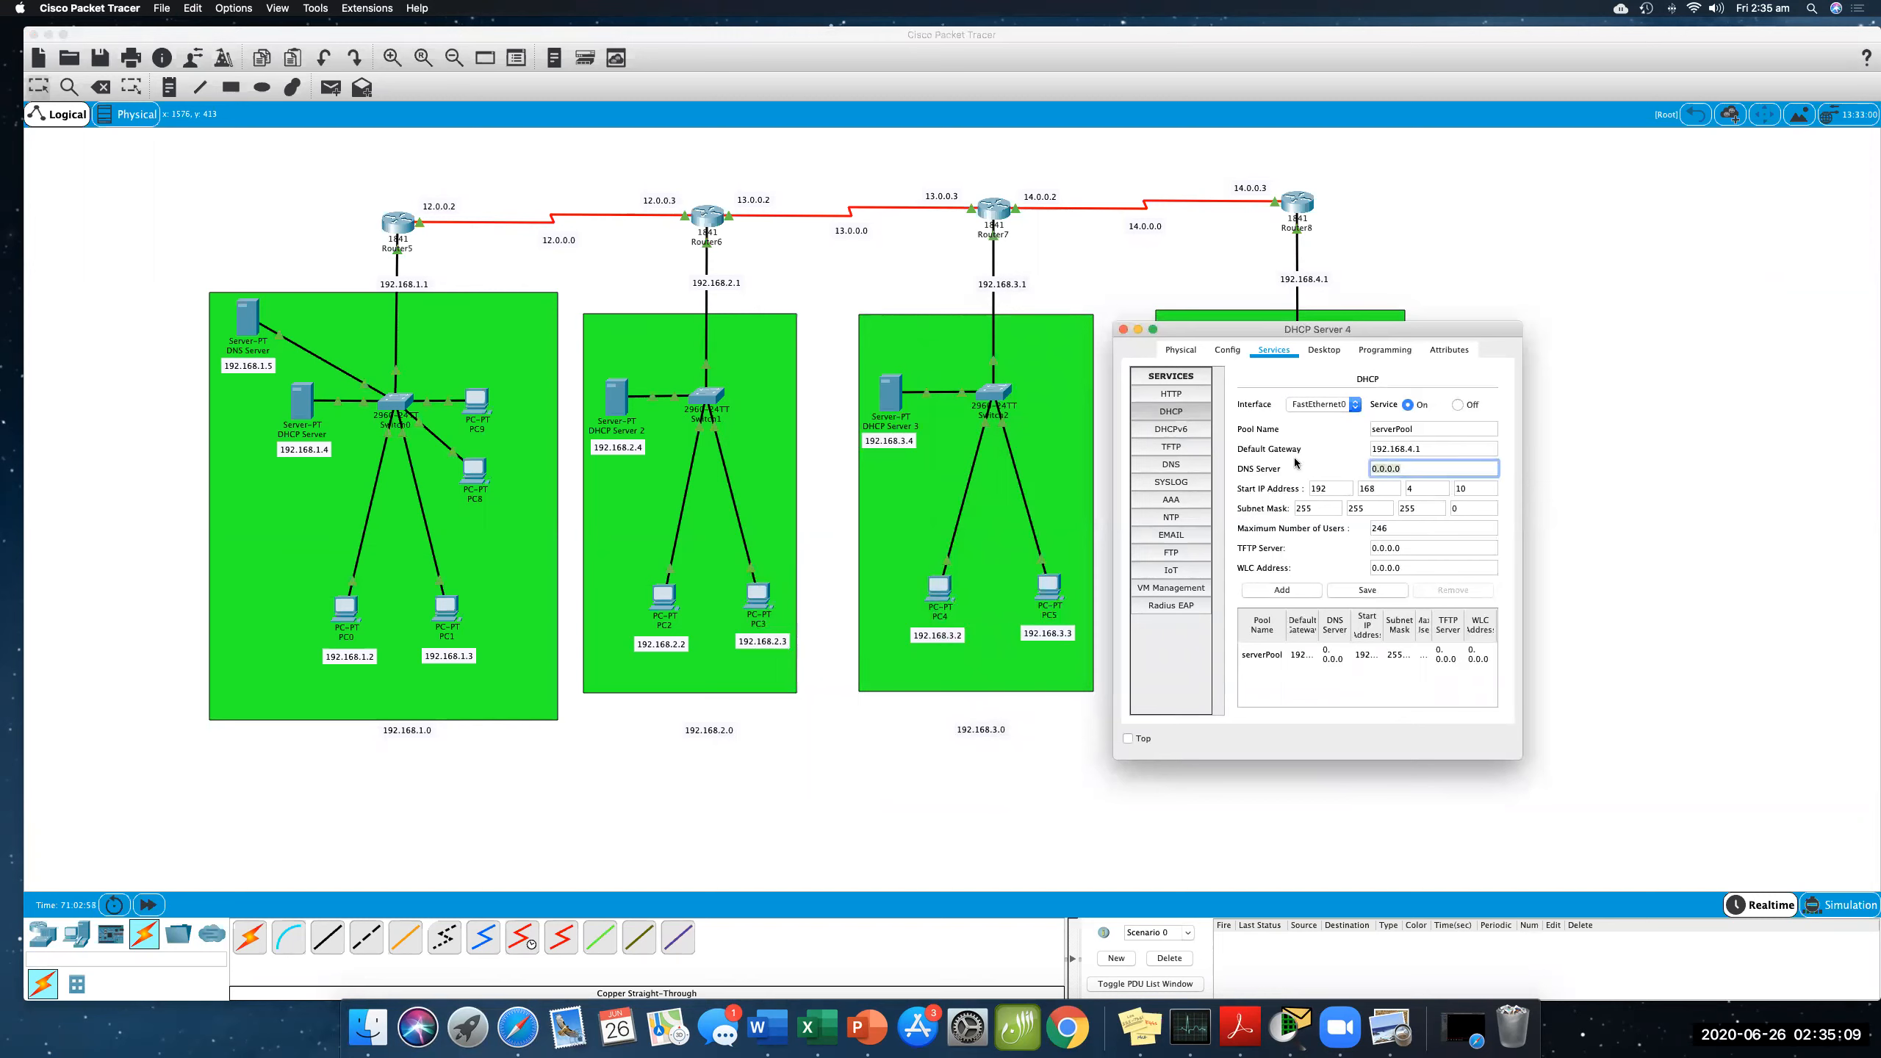
pyautogui.click(1357, 592)
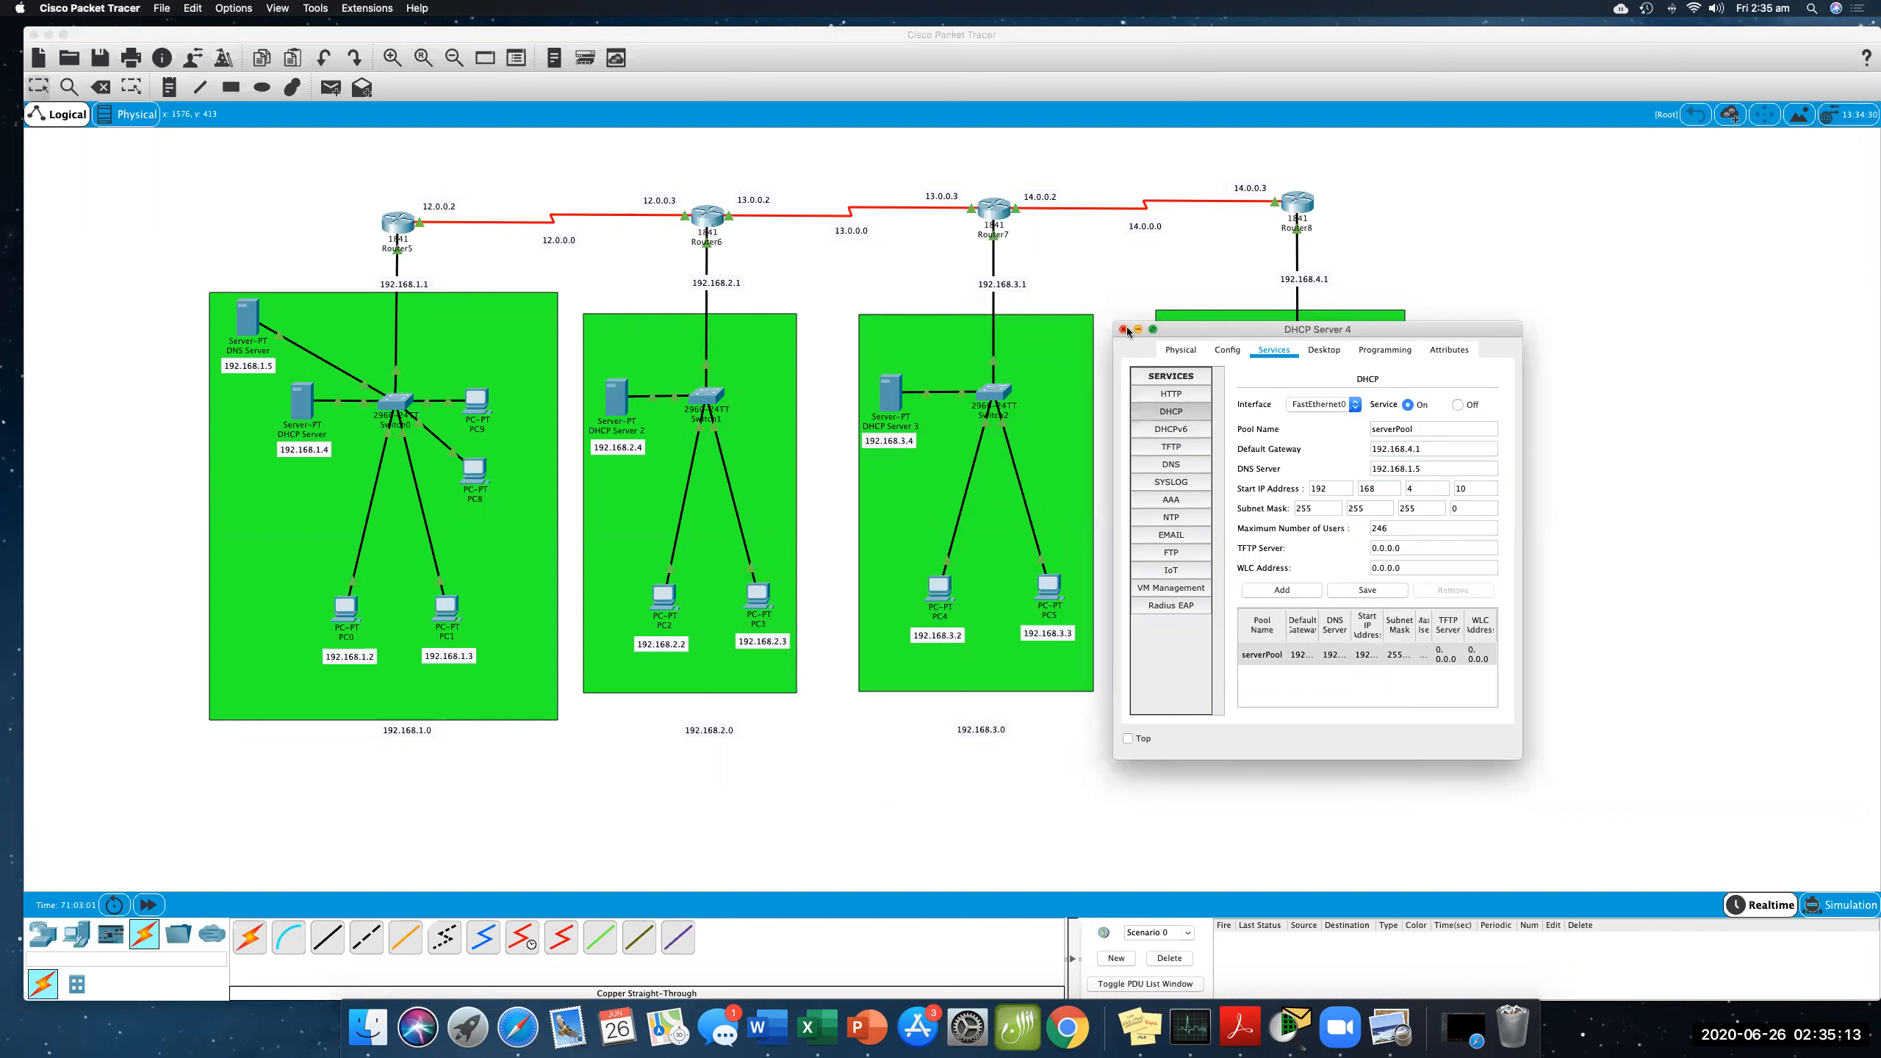
# - Close the DHCP Server 4 window, then set PC6's DNS server to 192.168.1.5 in its IP configuration and close it
pyautogui.click(1123, 329)
pyautogui.click(1256, 581)
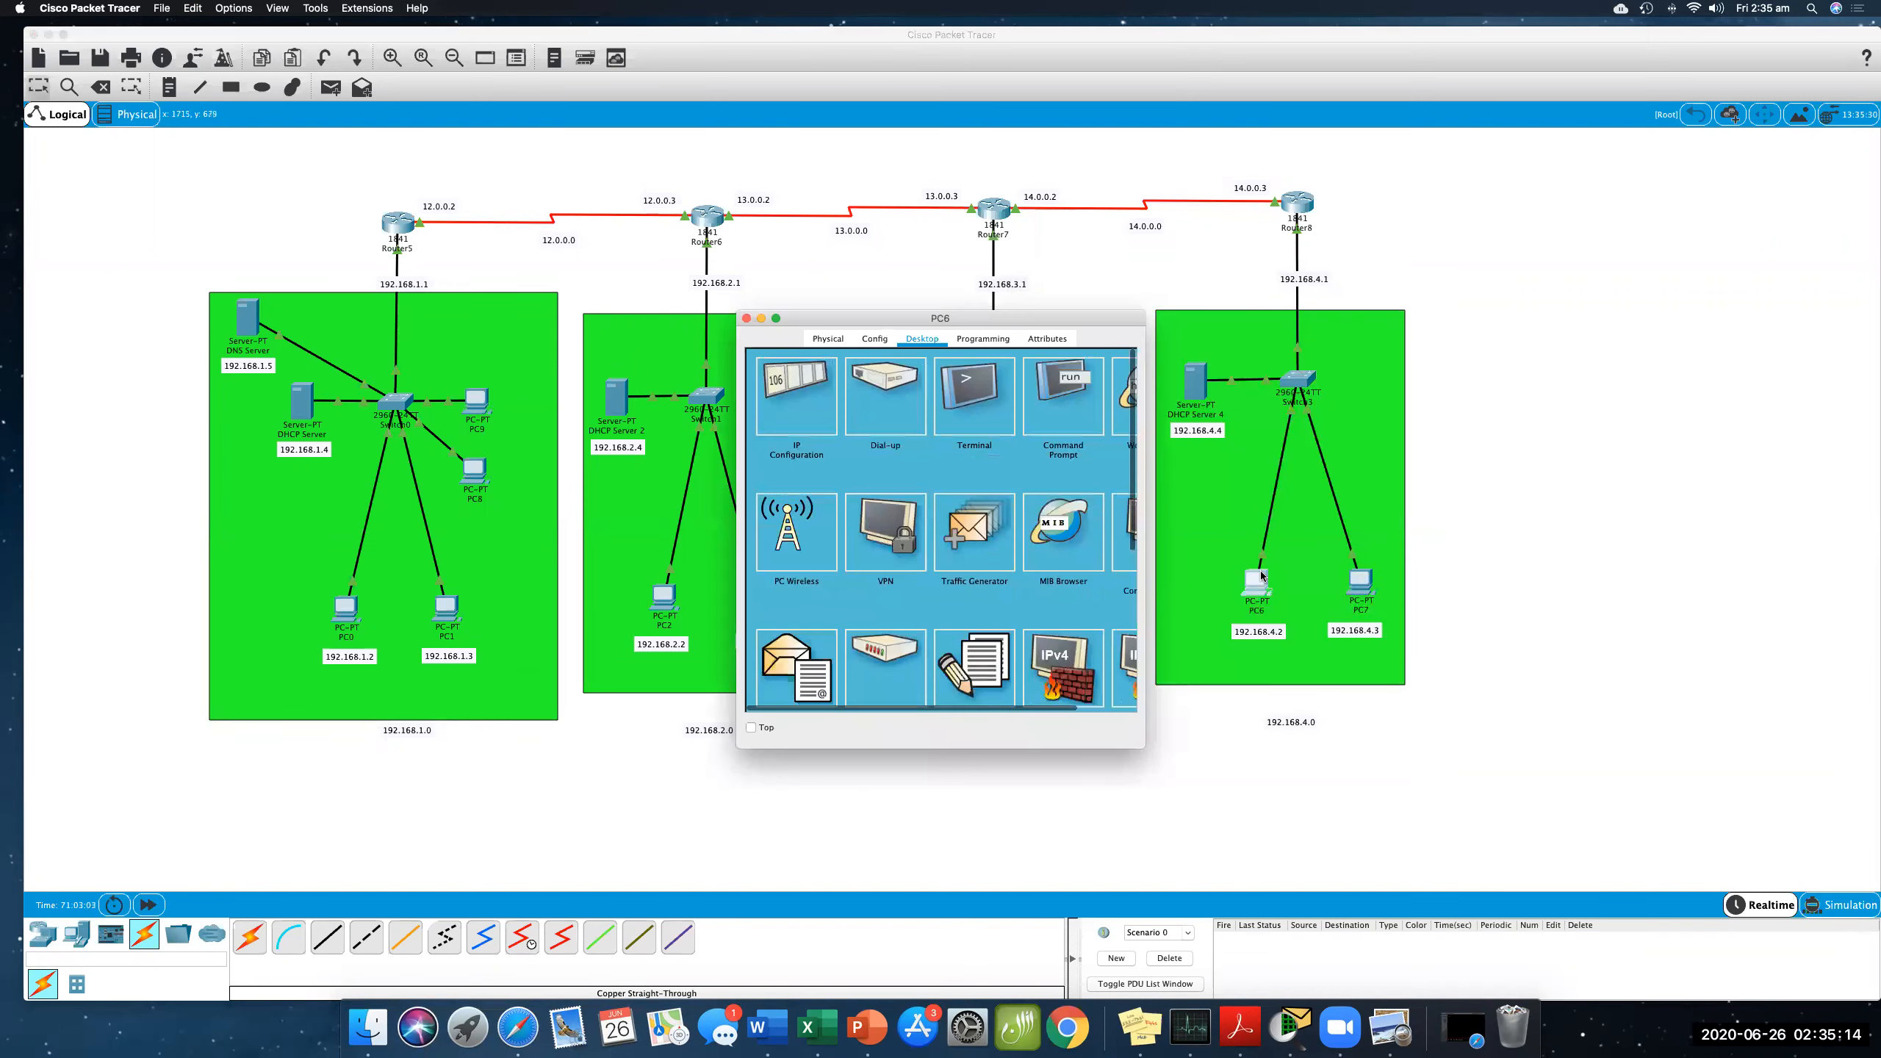
pyautogui.click(778, 416)
pyautogui.moveTo(925, 525); pyautogui.dragTo(846, 521)
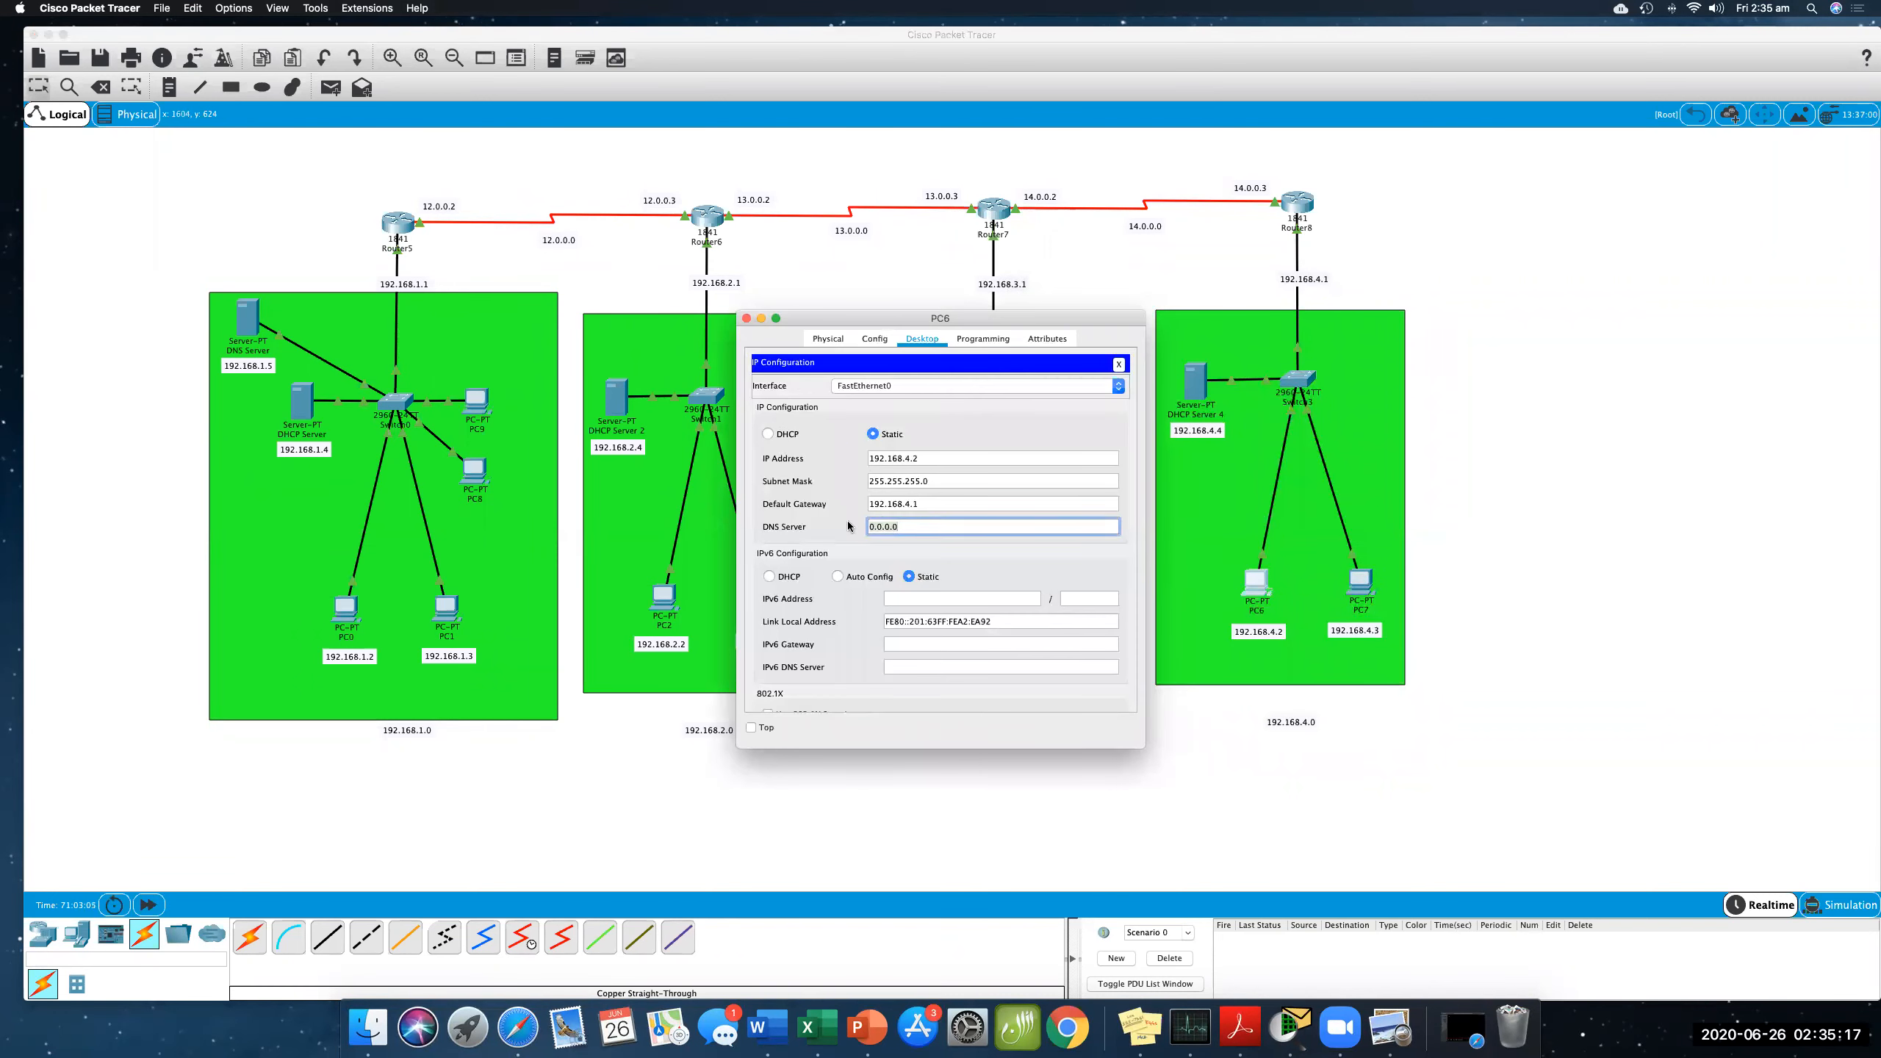
pyautogui.write('192.168.1.5')
pyautogui.click(746, 319)
# - Set PC7's DNS server to 192.168.1.5 in its IP configuration and close its window
pyautogui.click(1360, 581)
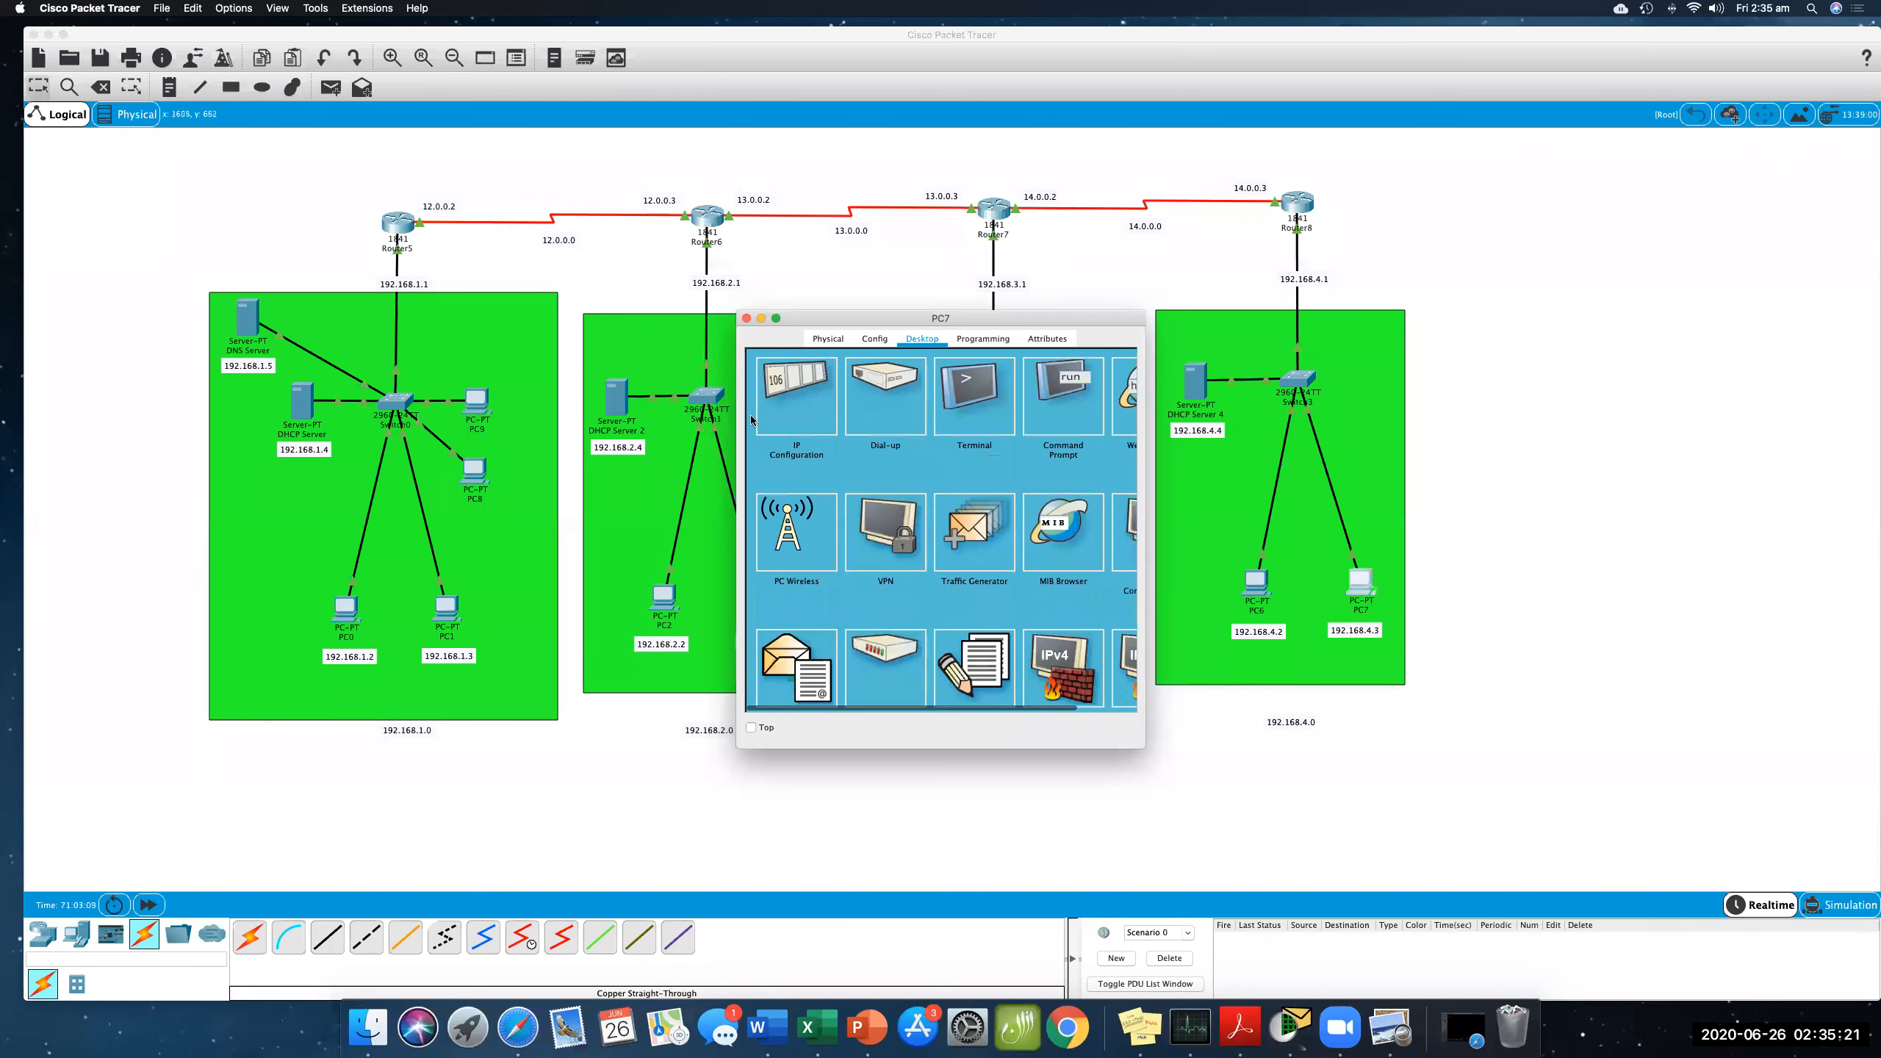
pyautogui.click(762, 416)
pyautogui.moveTo(905, 525); pyautogui.dragTo(867, 523)
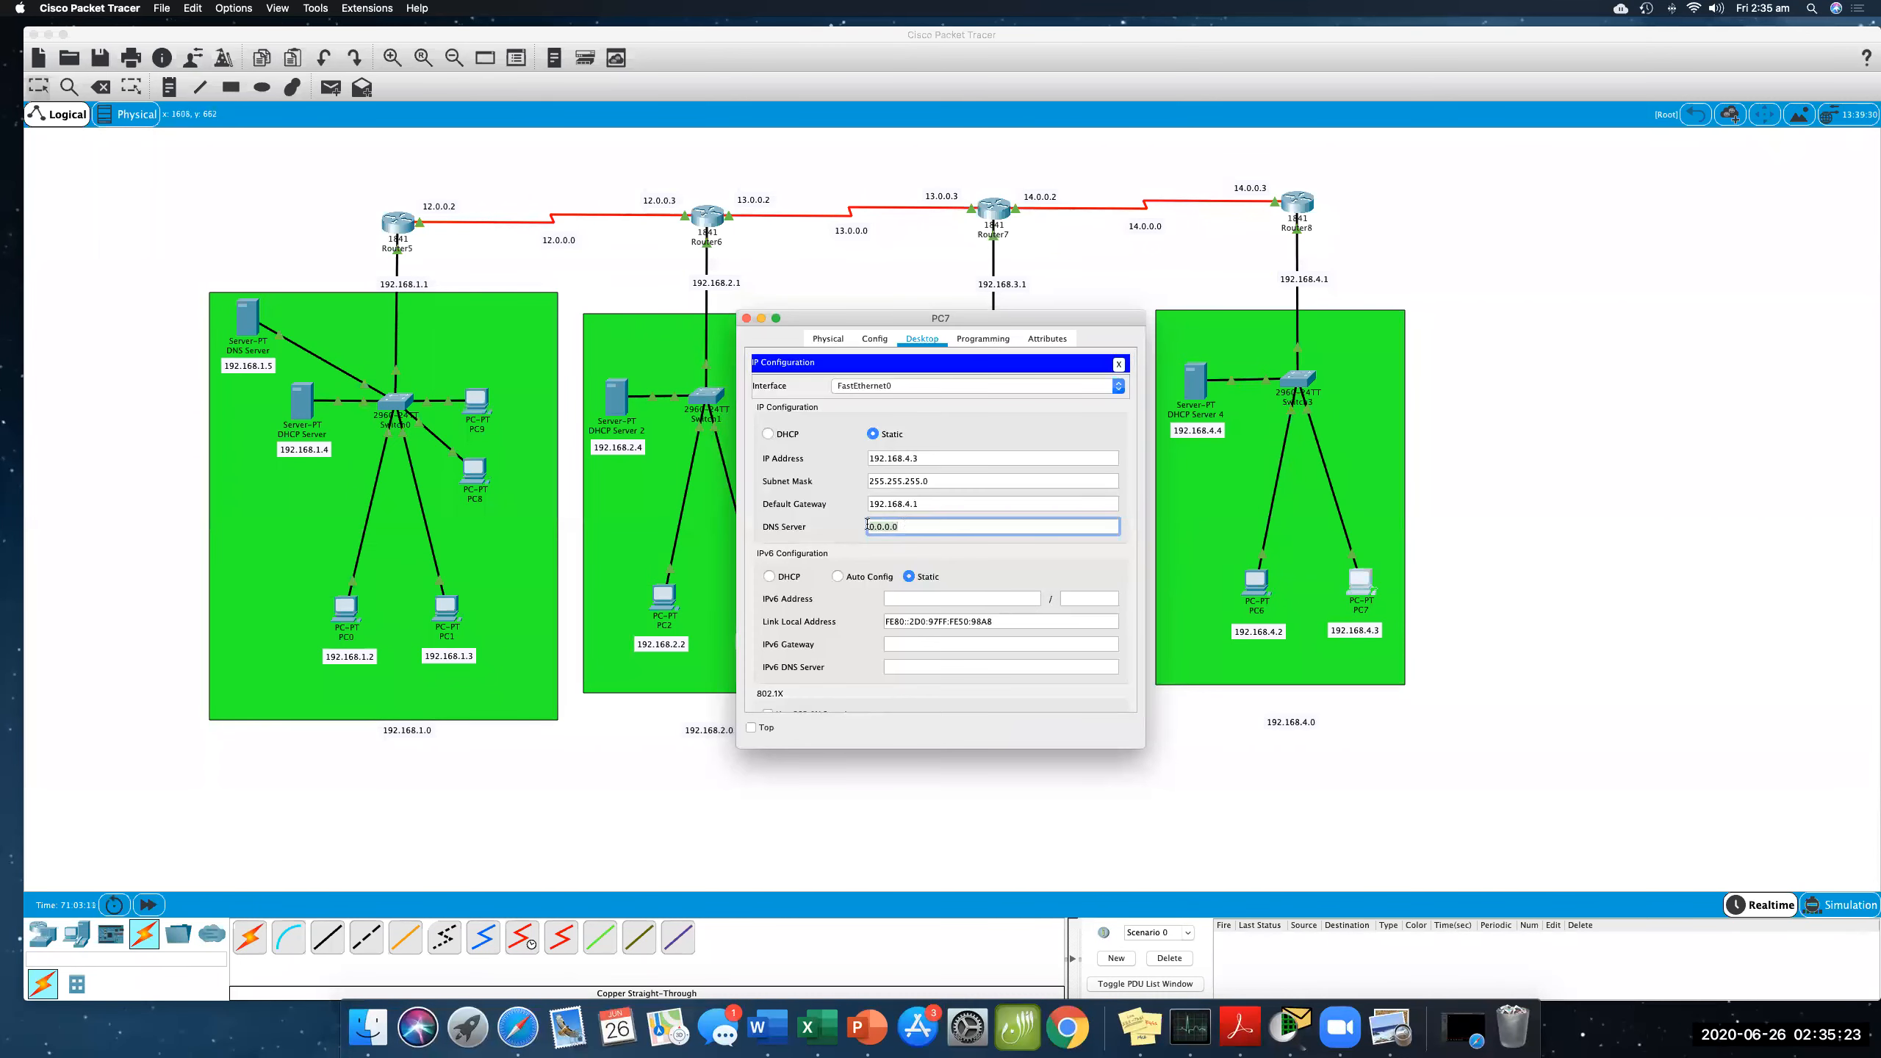
pyautogui.write('192.168.1.5')
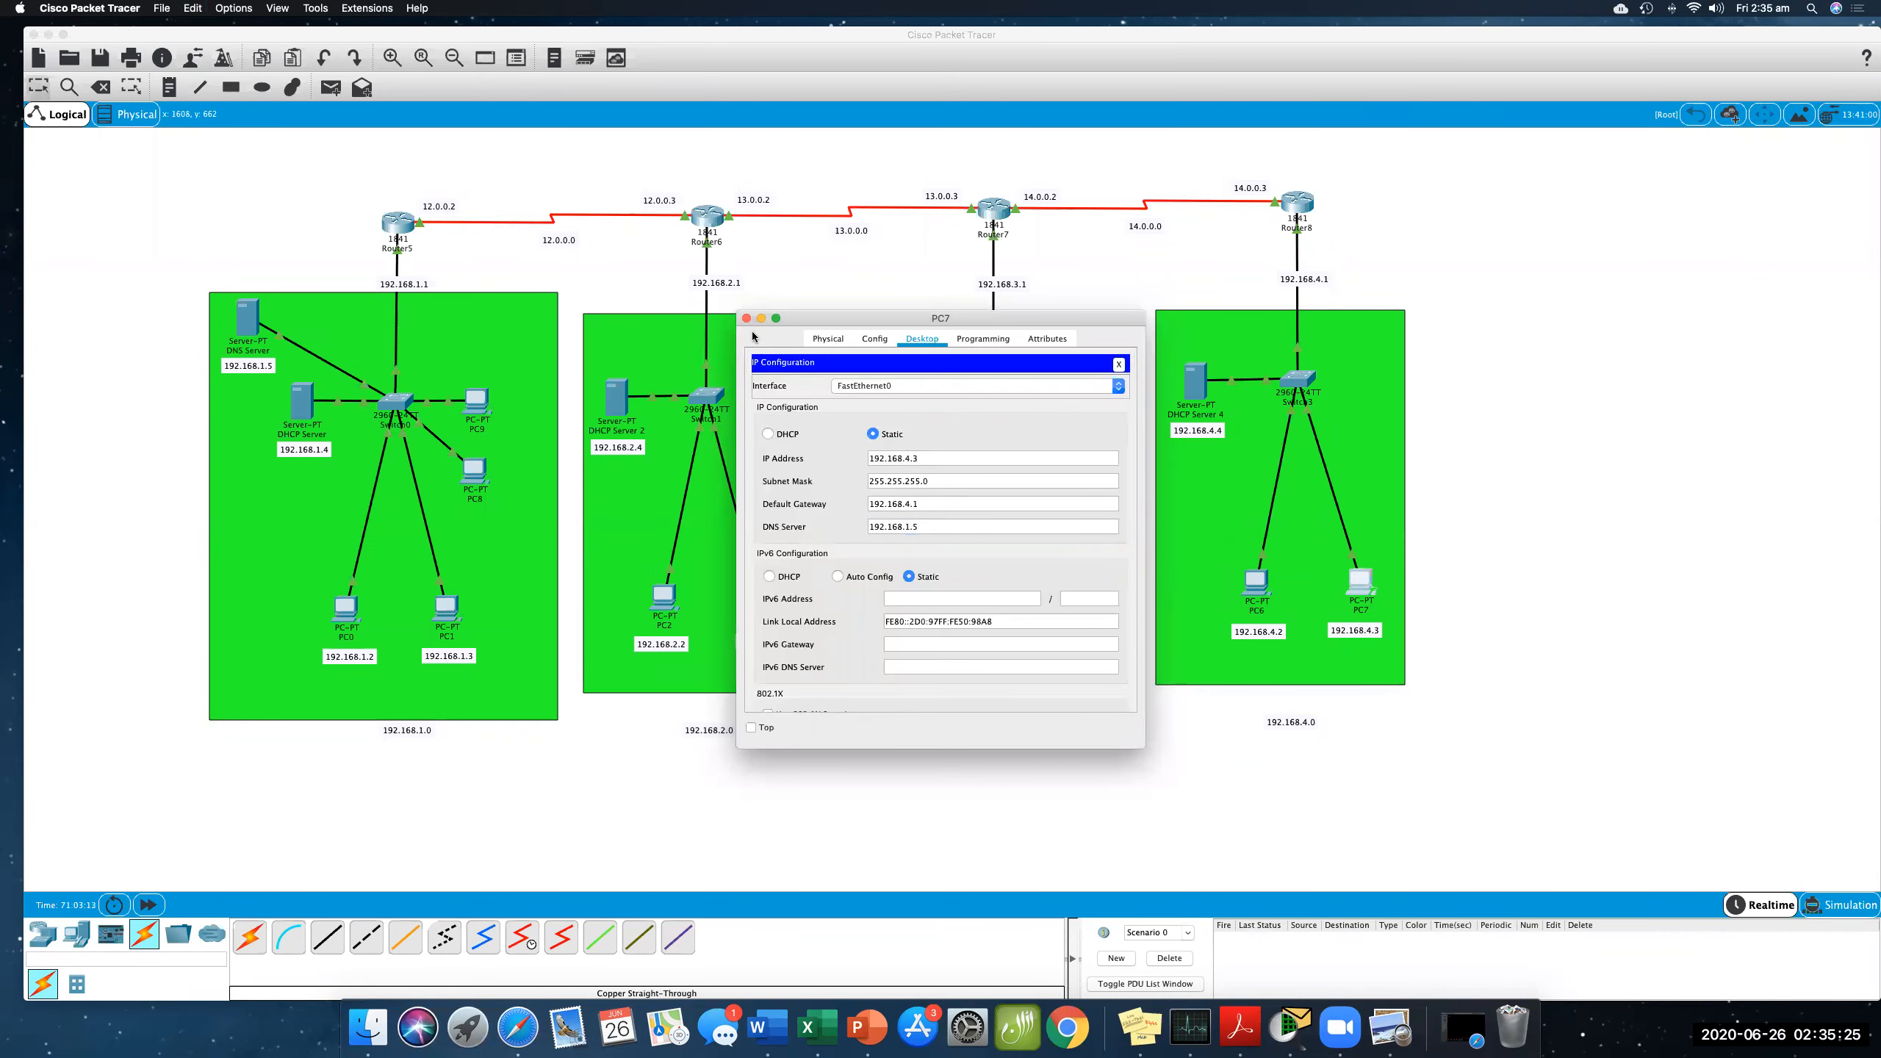
pyautogui.click(746, 319)
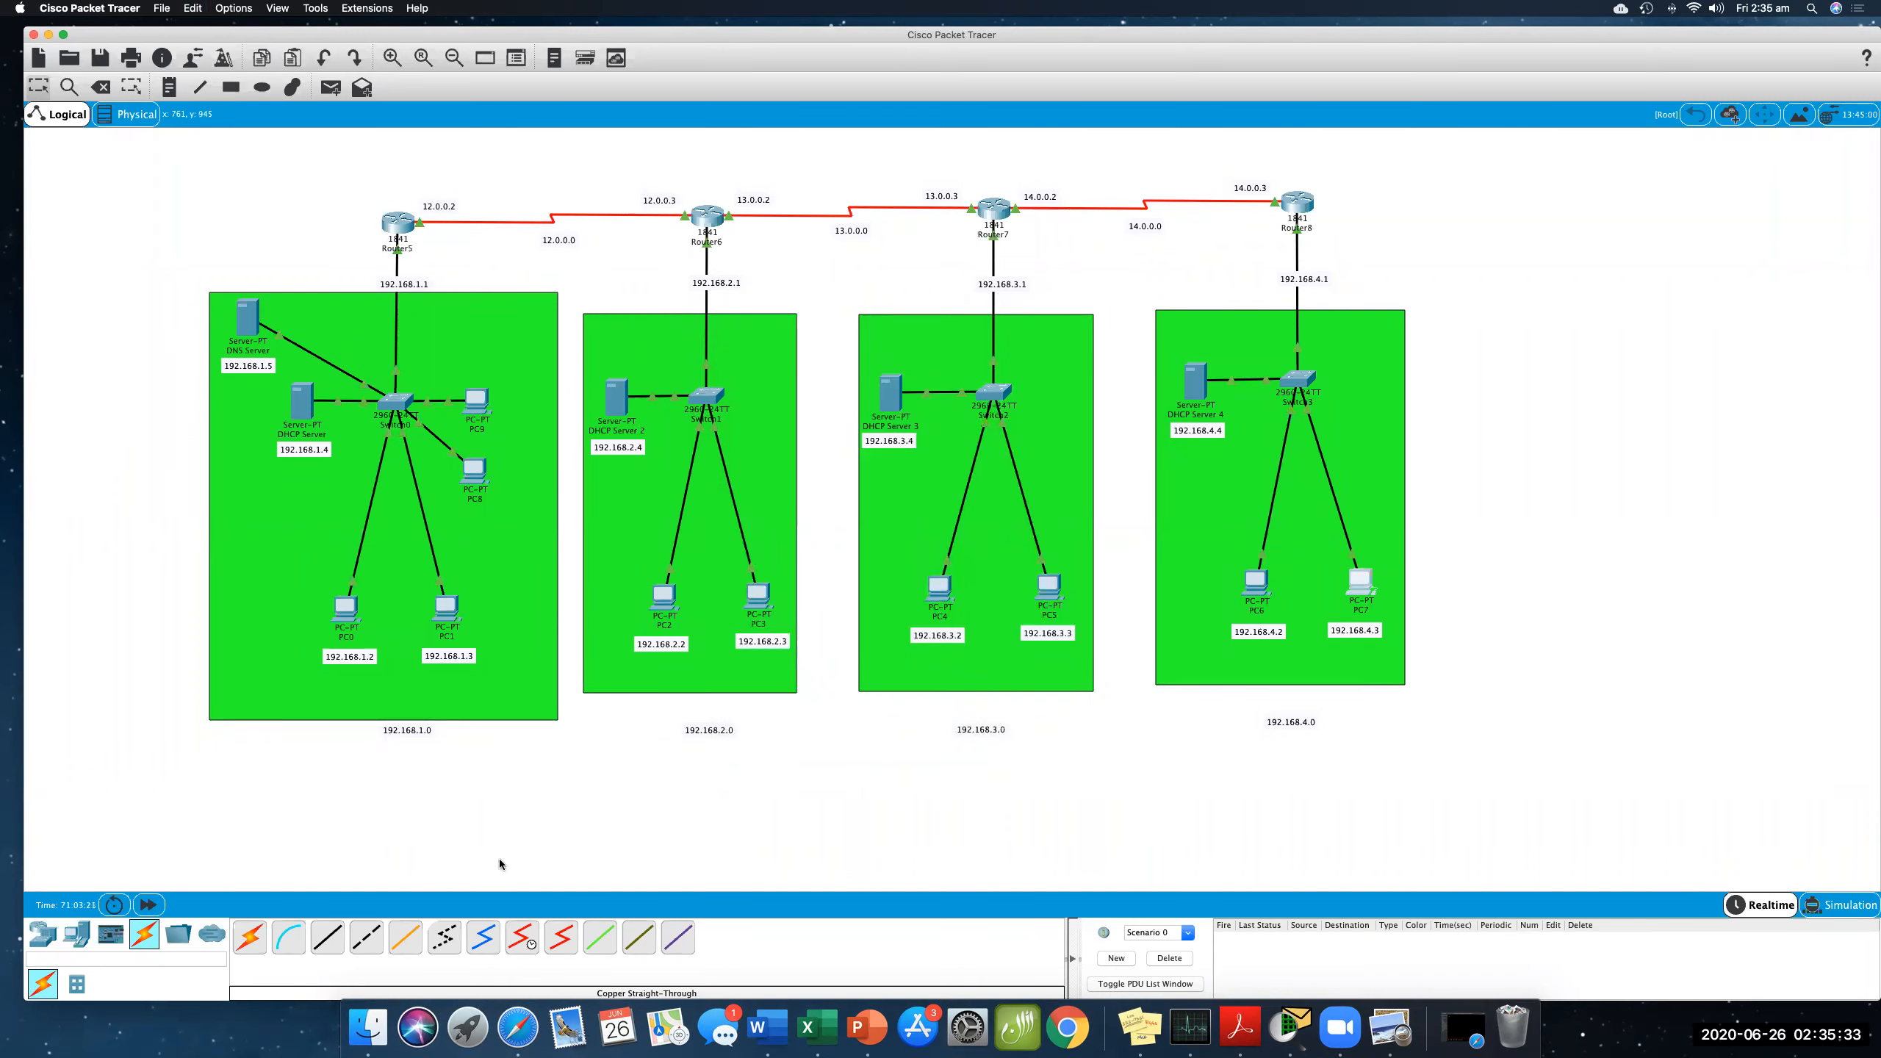
# - Add a generic PC inside the 192.168.2.0 network area, below DHCP Server 2
pyautogui.click(76, 934)
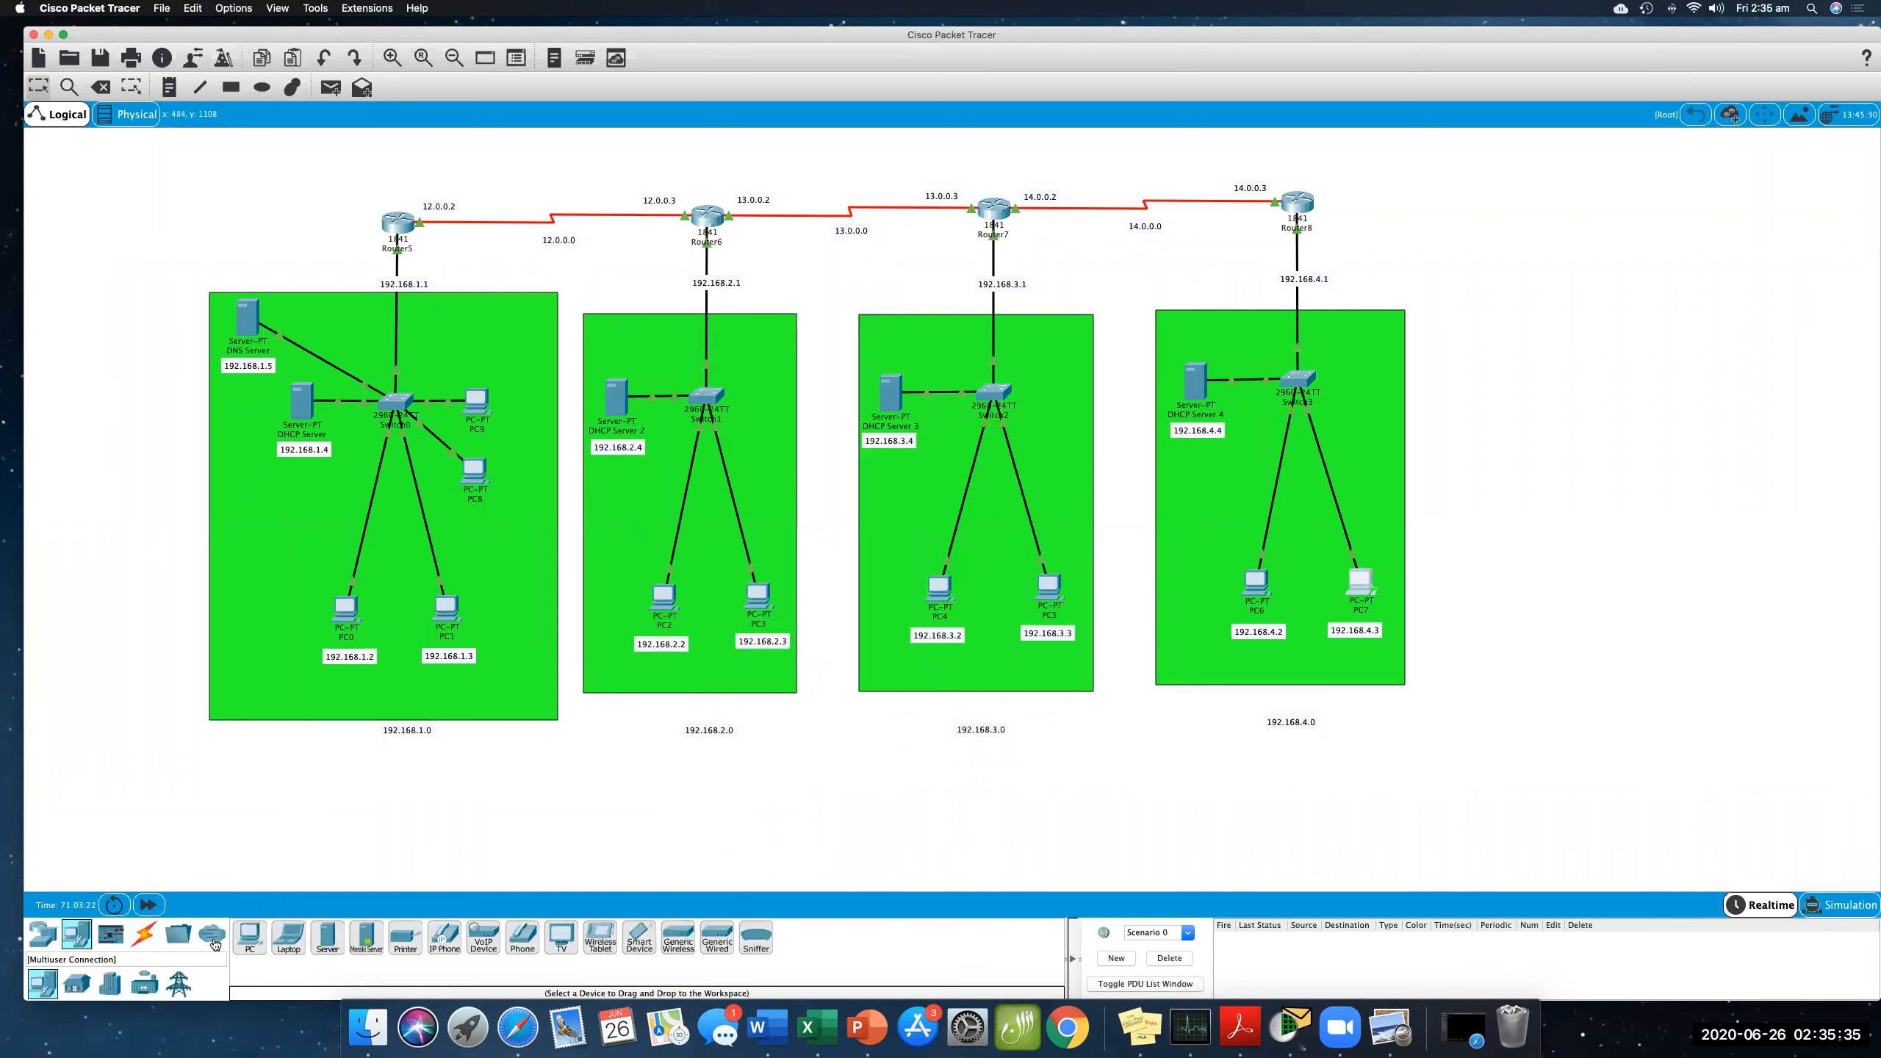
pyautogui.click(250, 937)
pyautogui.click(615, 498)
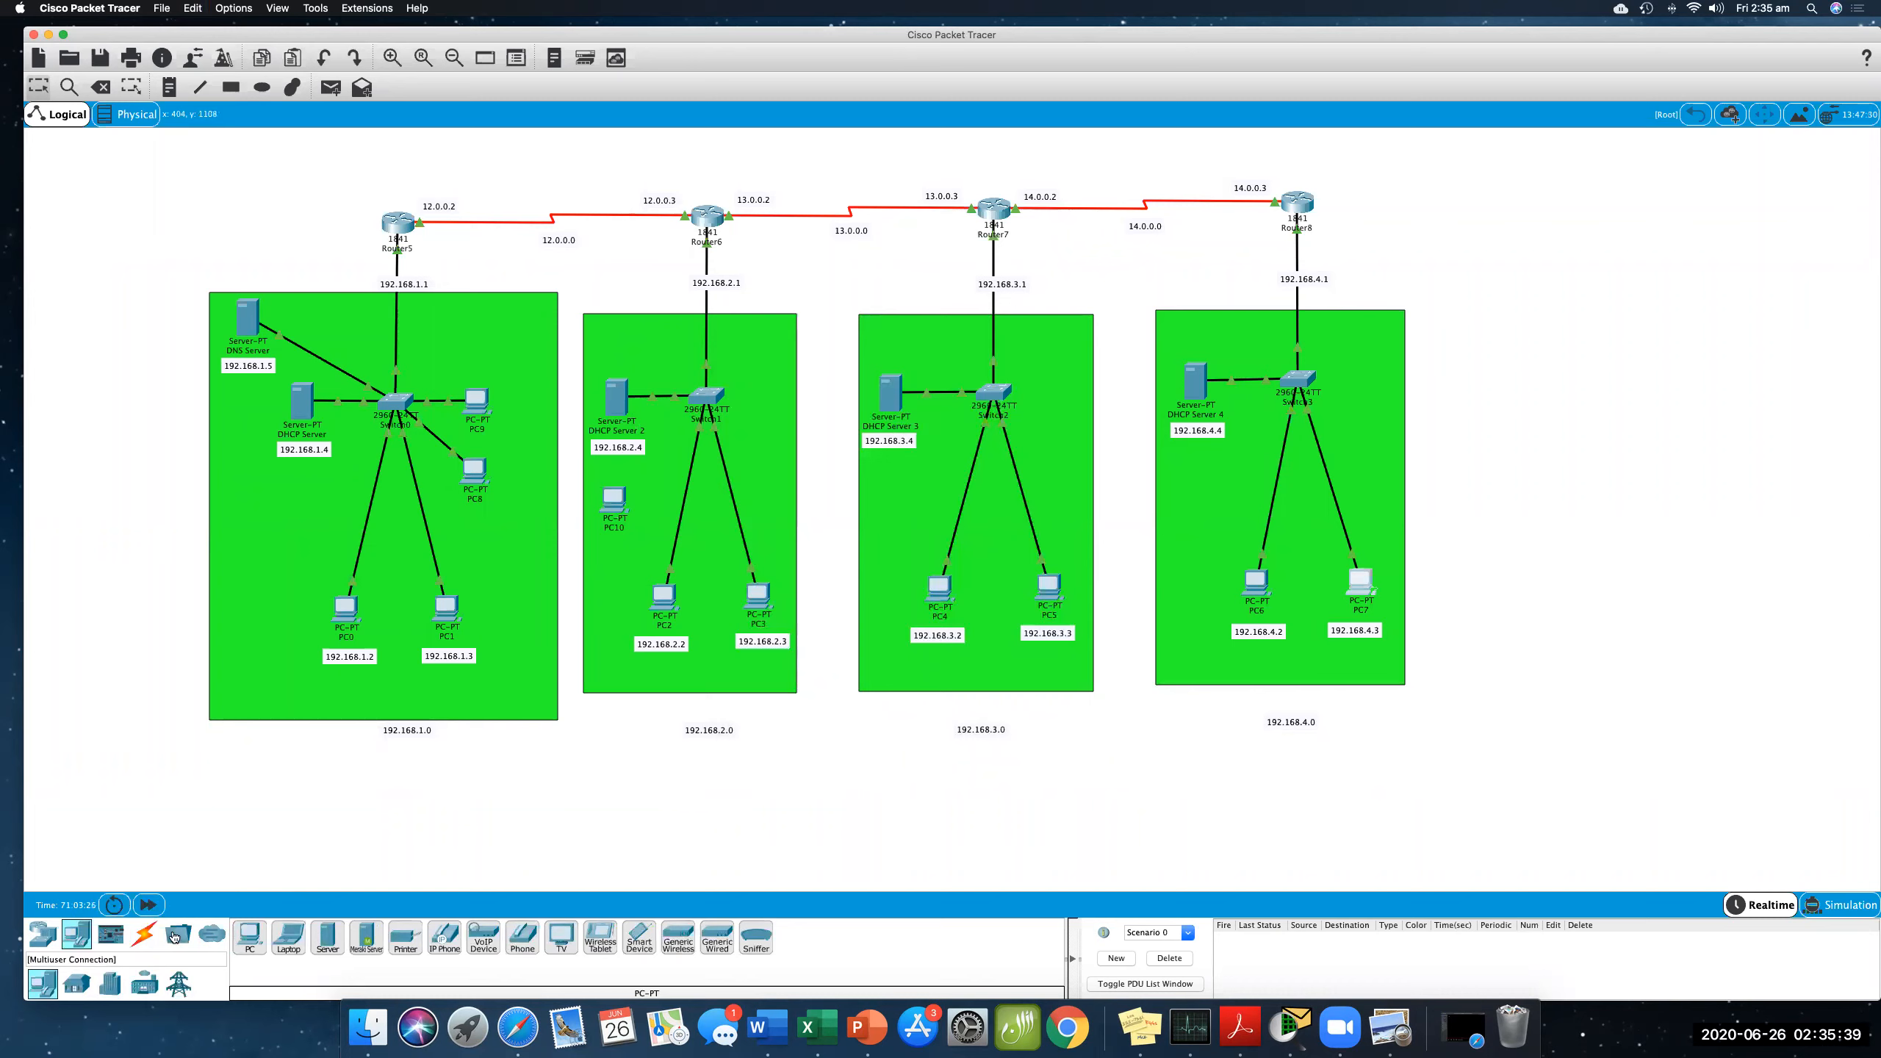
# - Connect the new PC's FastEthernet0 port to the 192.168.2.0 network switch with a copper straight-through cable
pyautogui.click(144, 934)
pyautogui.click(327, 938)
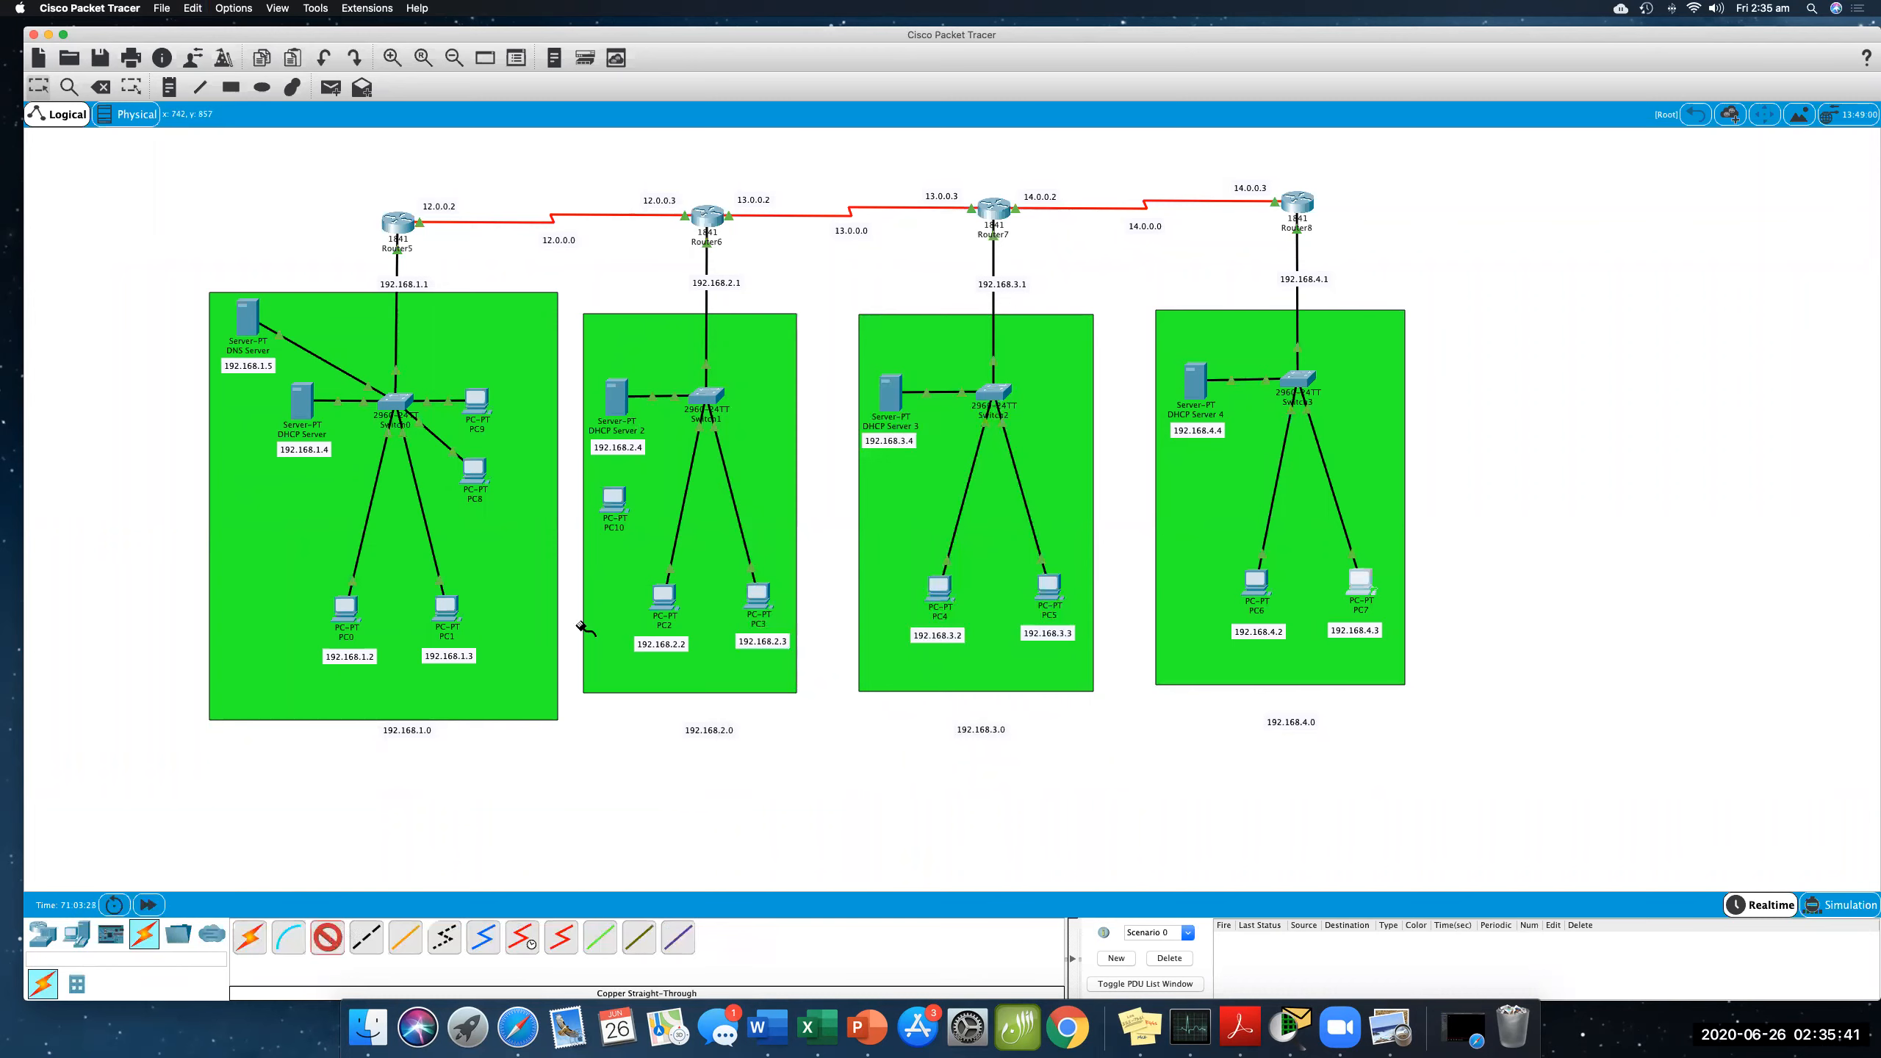
pyautogui.click(615, 502)
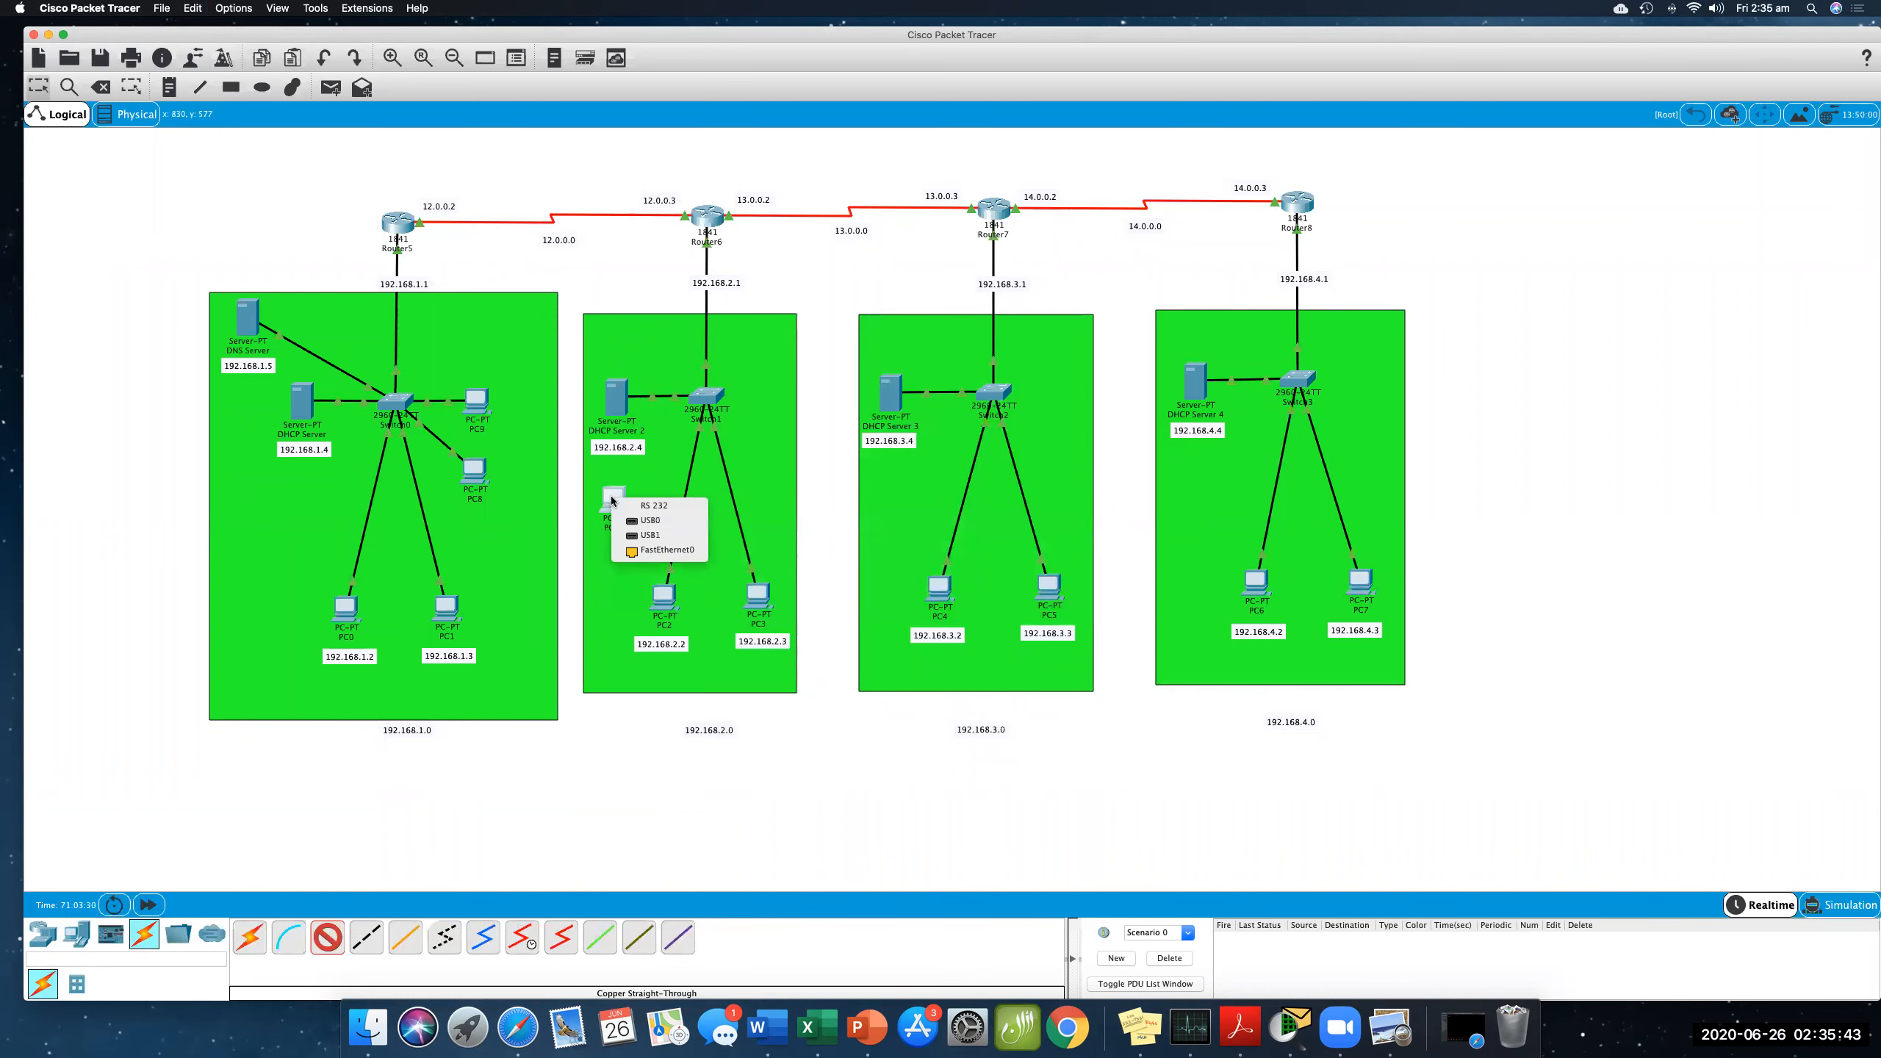
pyautogui.click(655, 550)
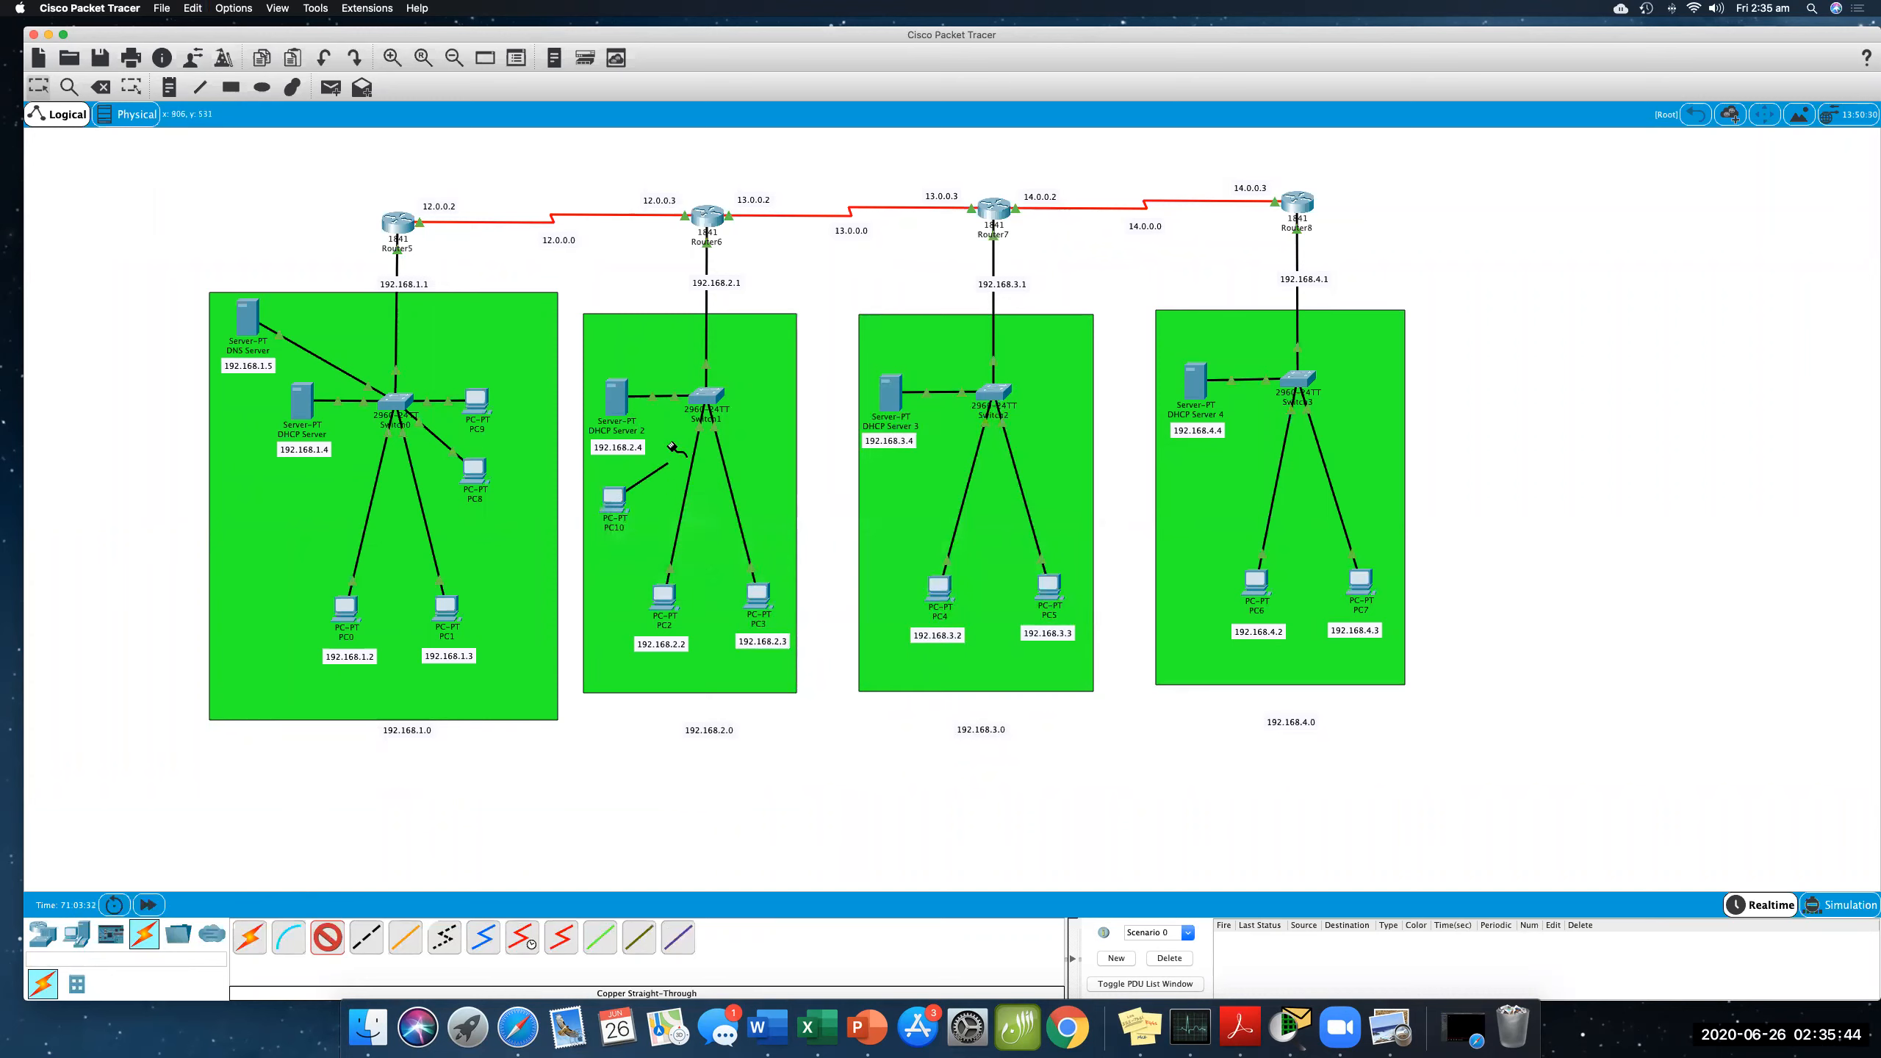
pyautogui.click(697, 400)
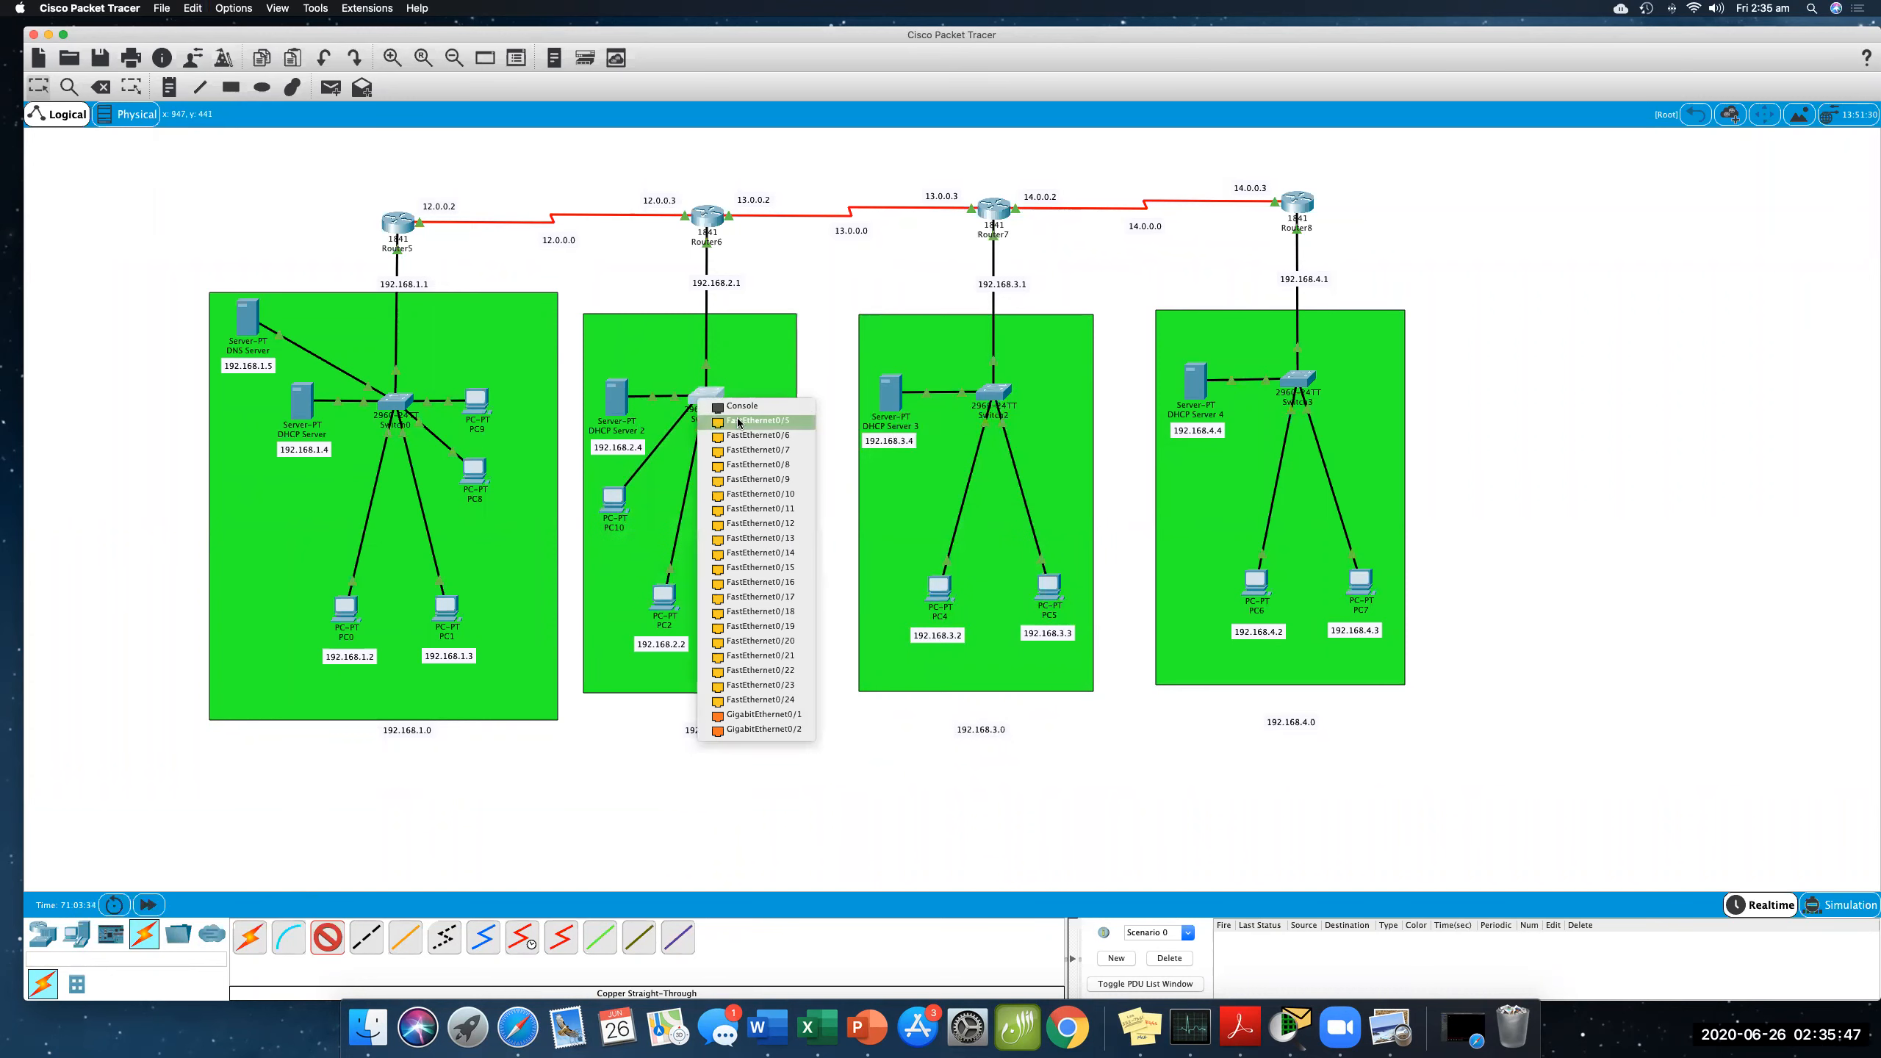
pyautogui.click(755, 420)
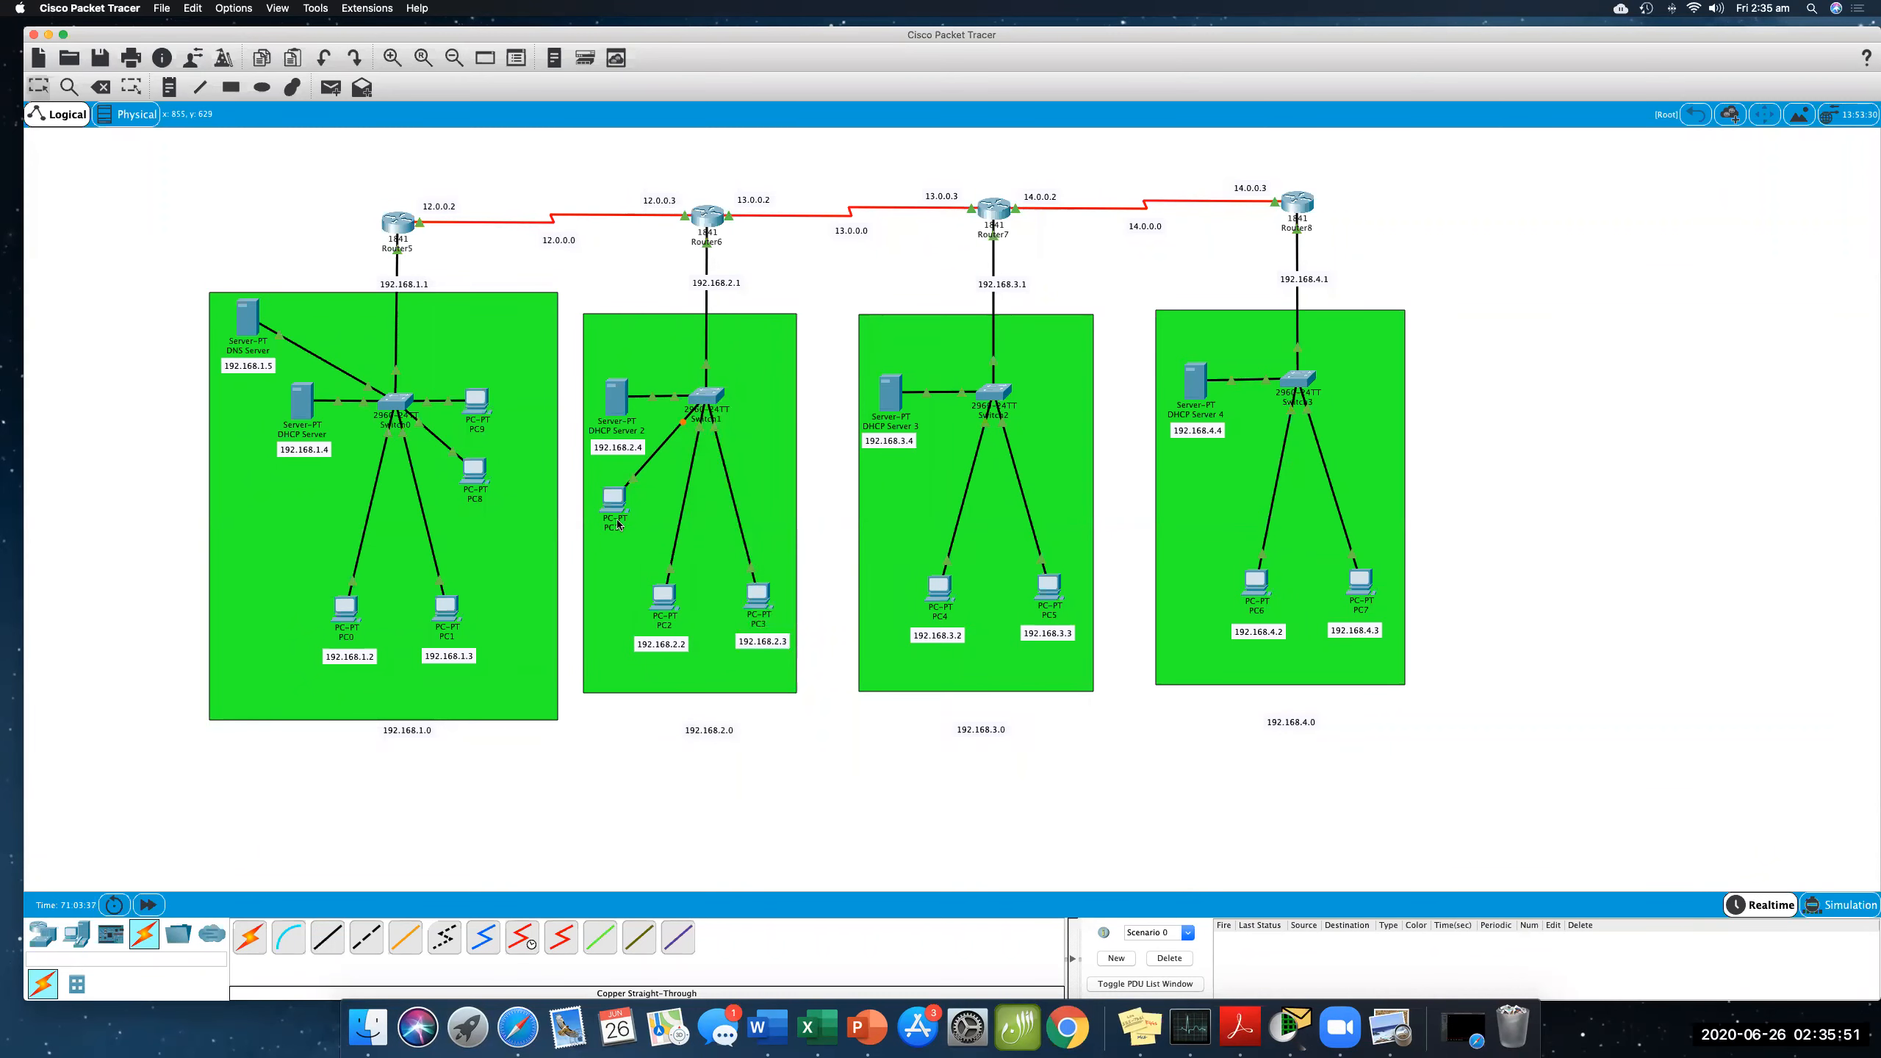
# - Set the new PC10's IP configuration to DHCP and close its window
pyautogui.click(614, 509)
pyautogui.click(917, 343)
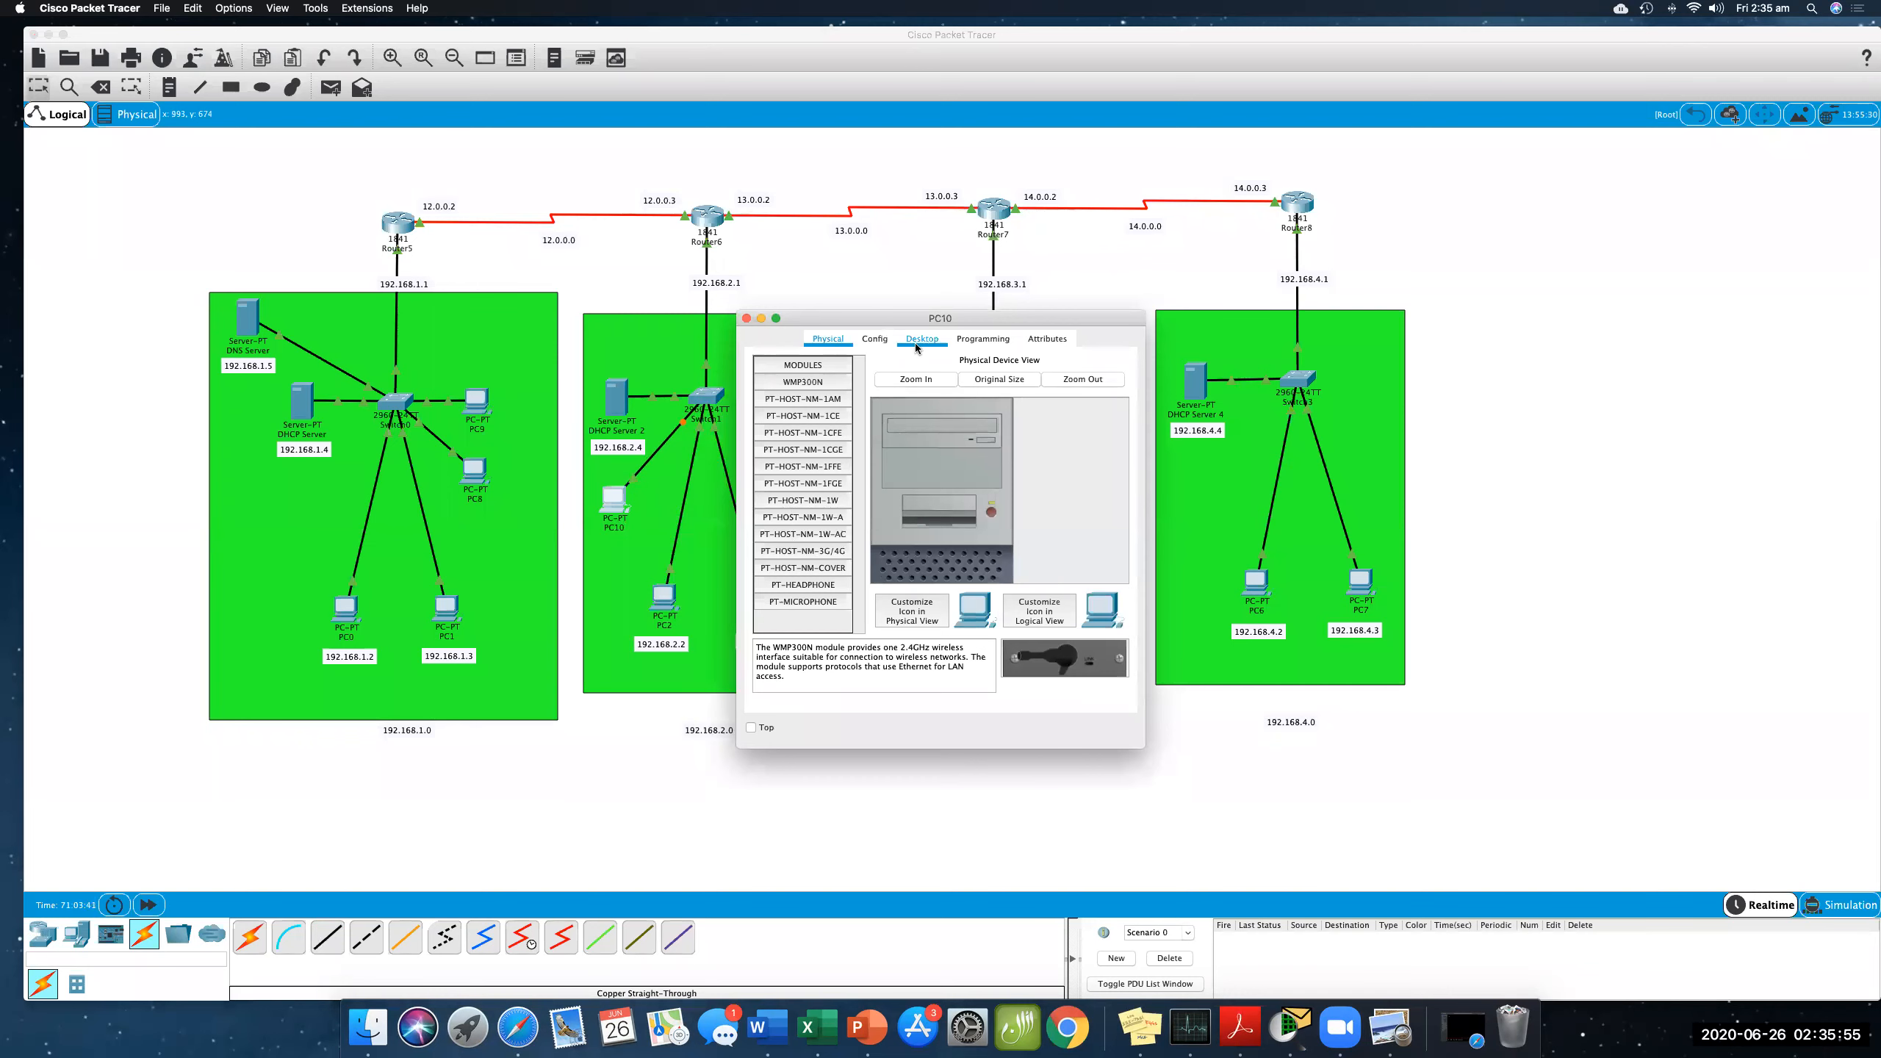
pyautogui.click(798, 416)
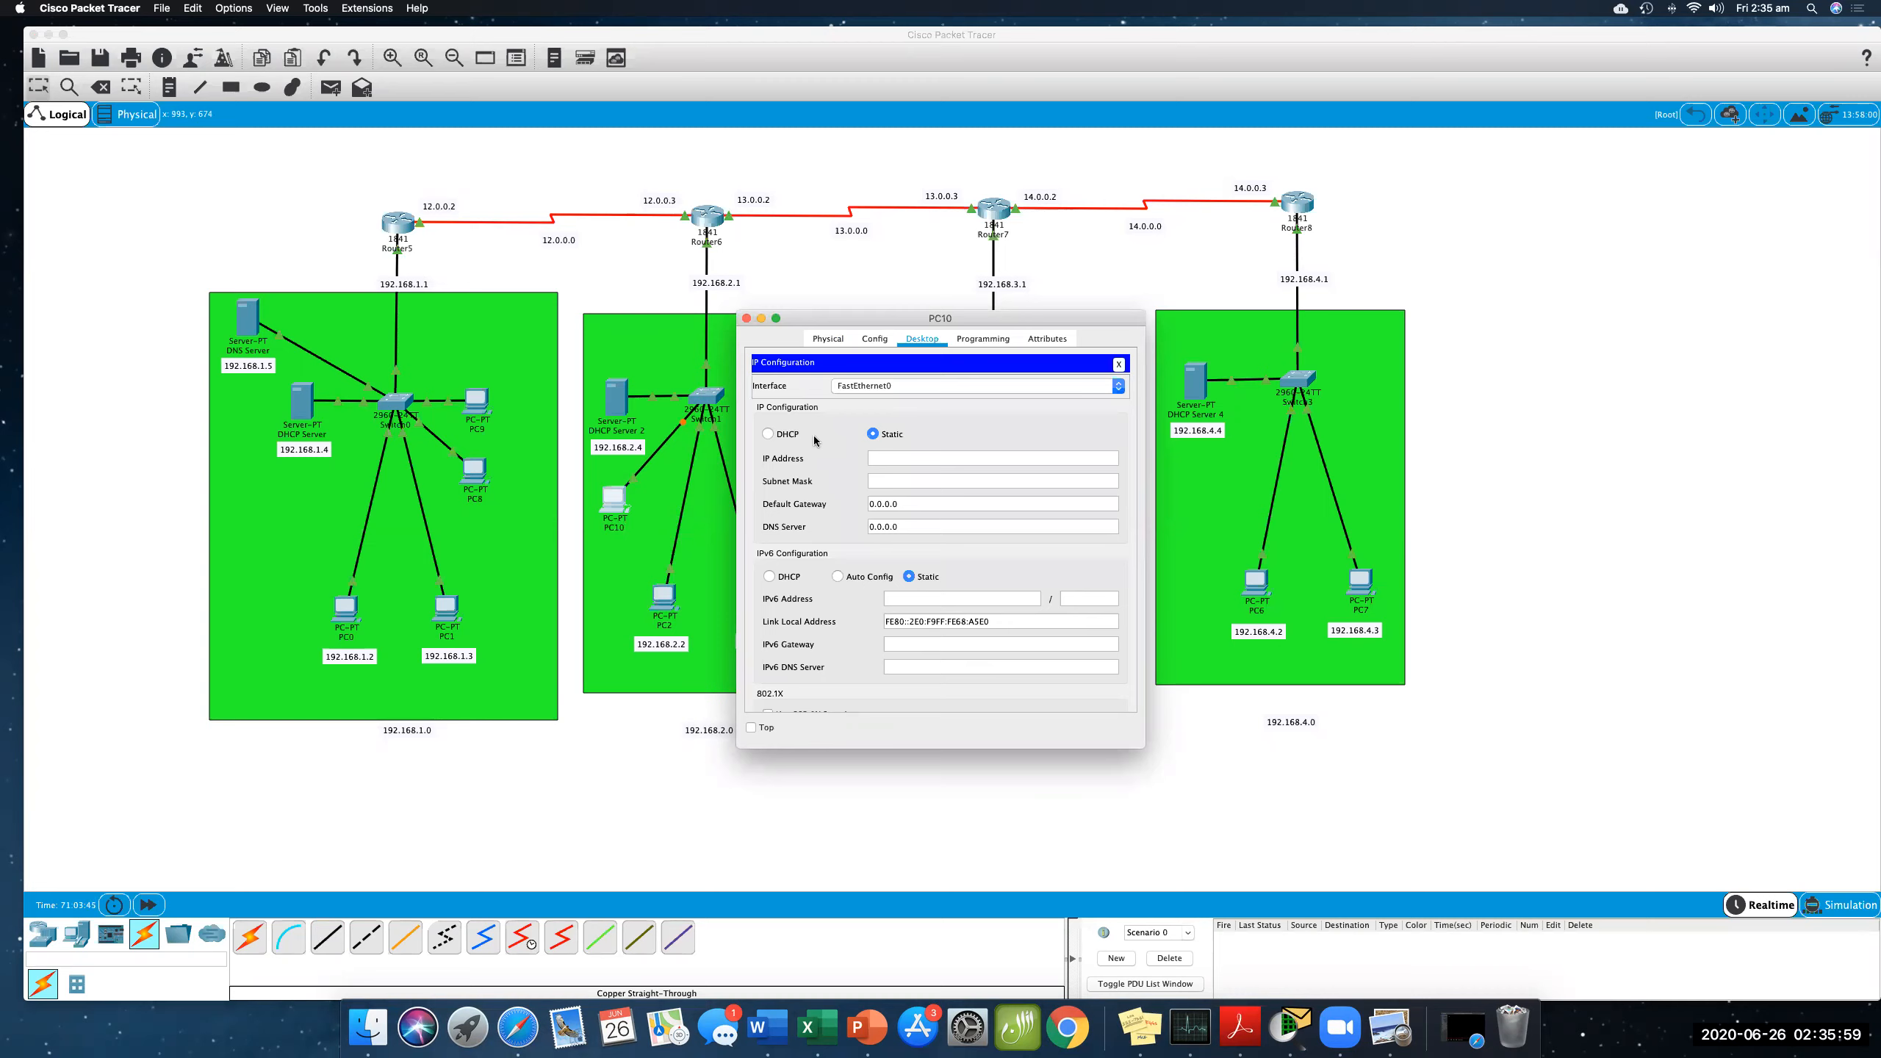
pyautogui.click(768, 435)
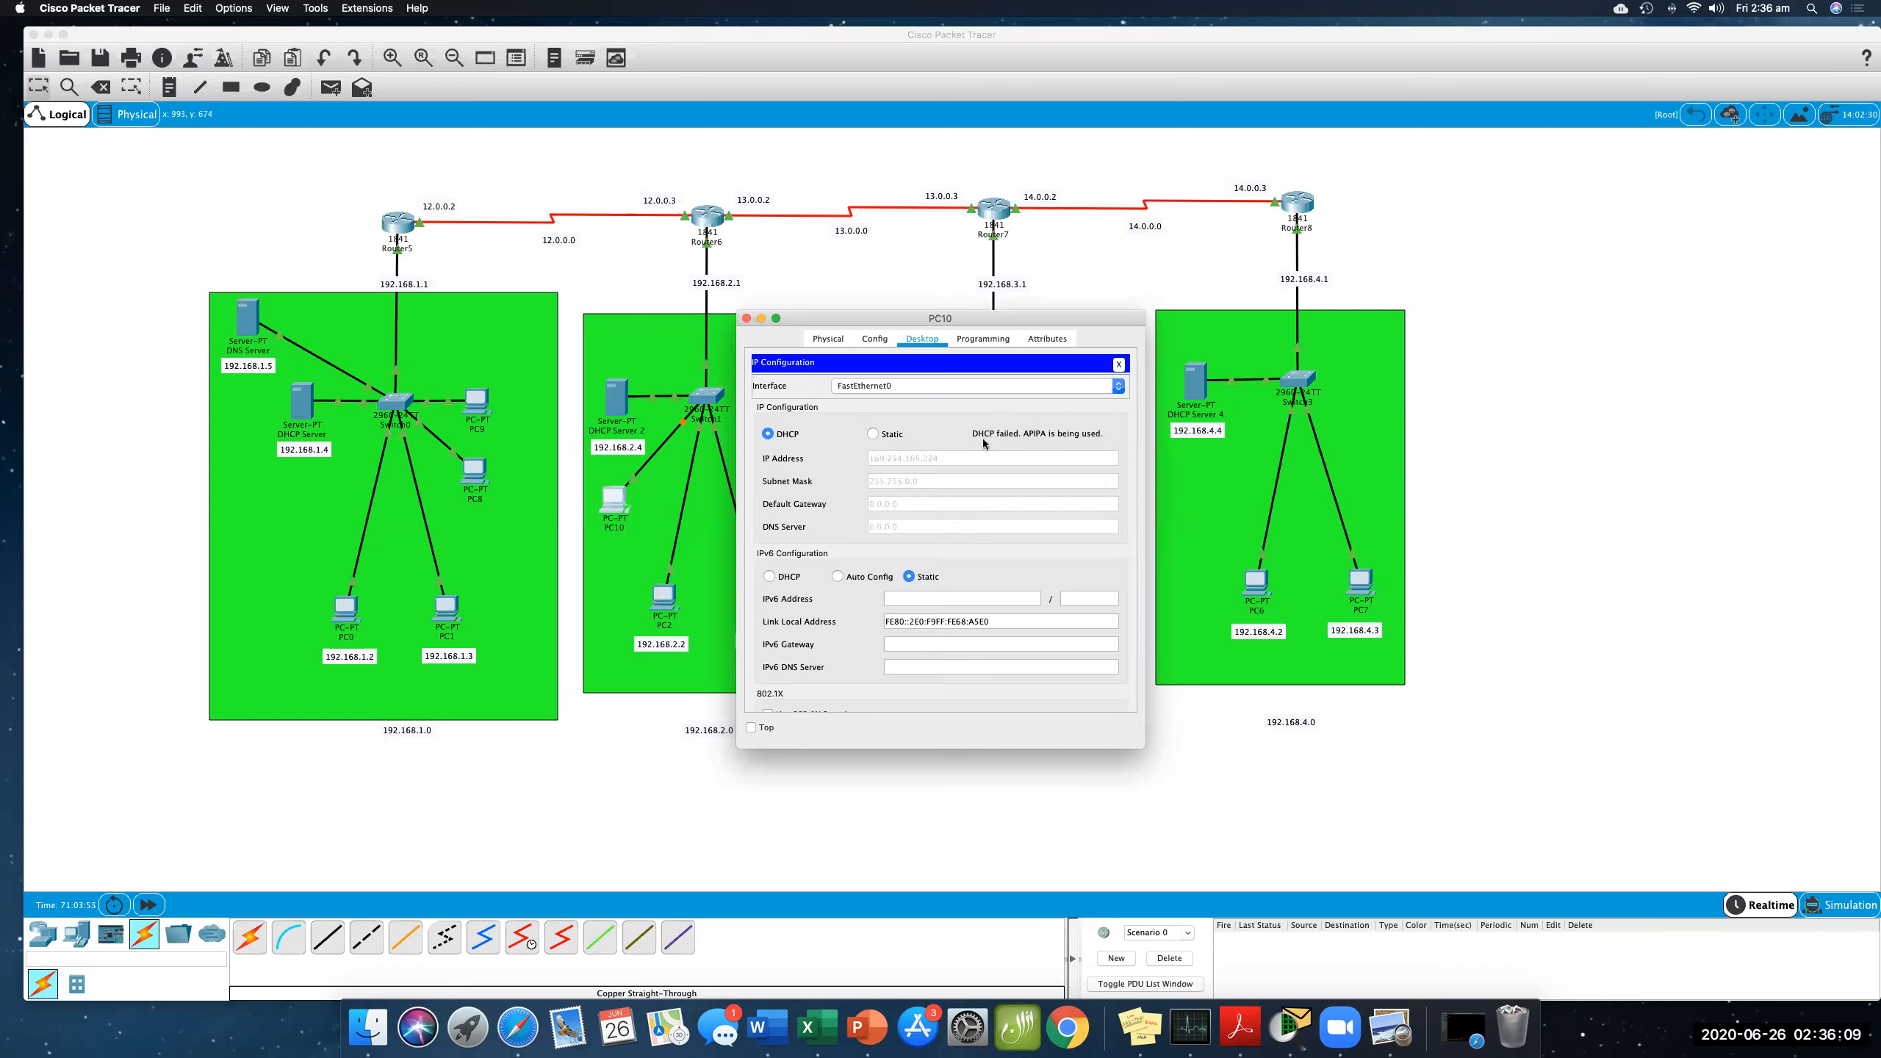
pyautogui.click(745, 319)
# - Open DHCP Server 2's DHCP service and widen the window to examine its serverPool settings, then close it
pyautogui.click(625, 400)
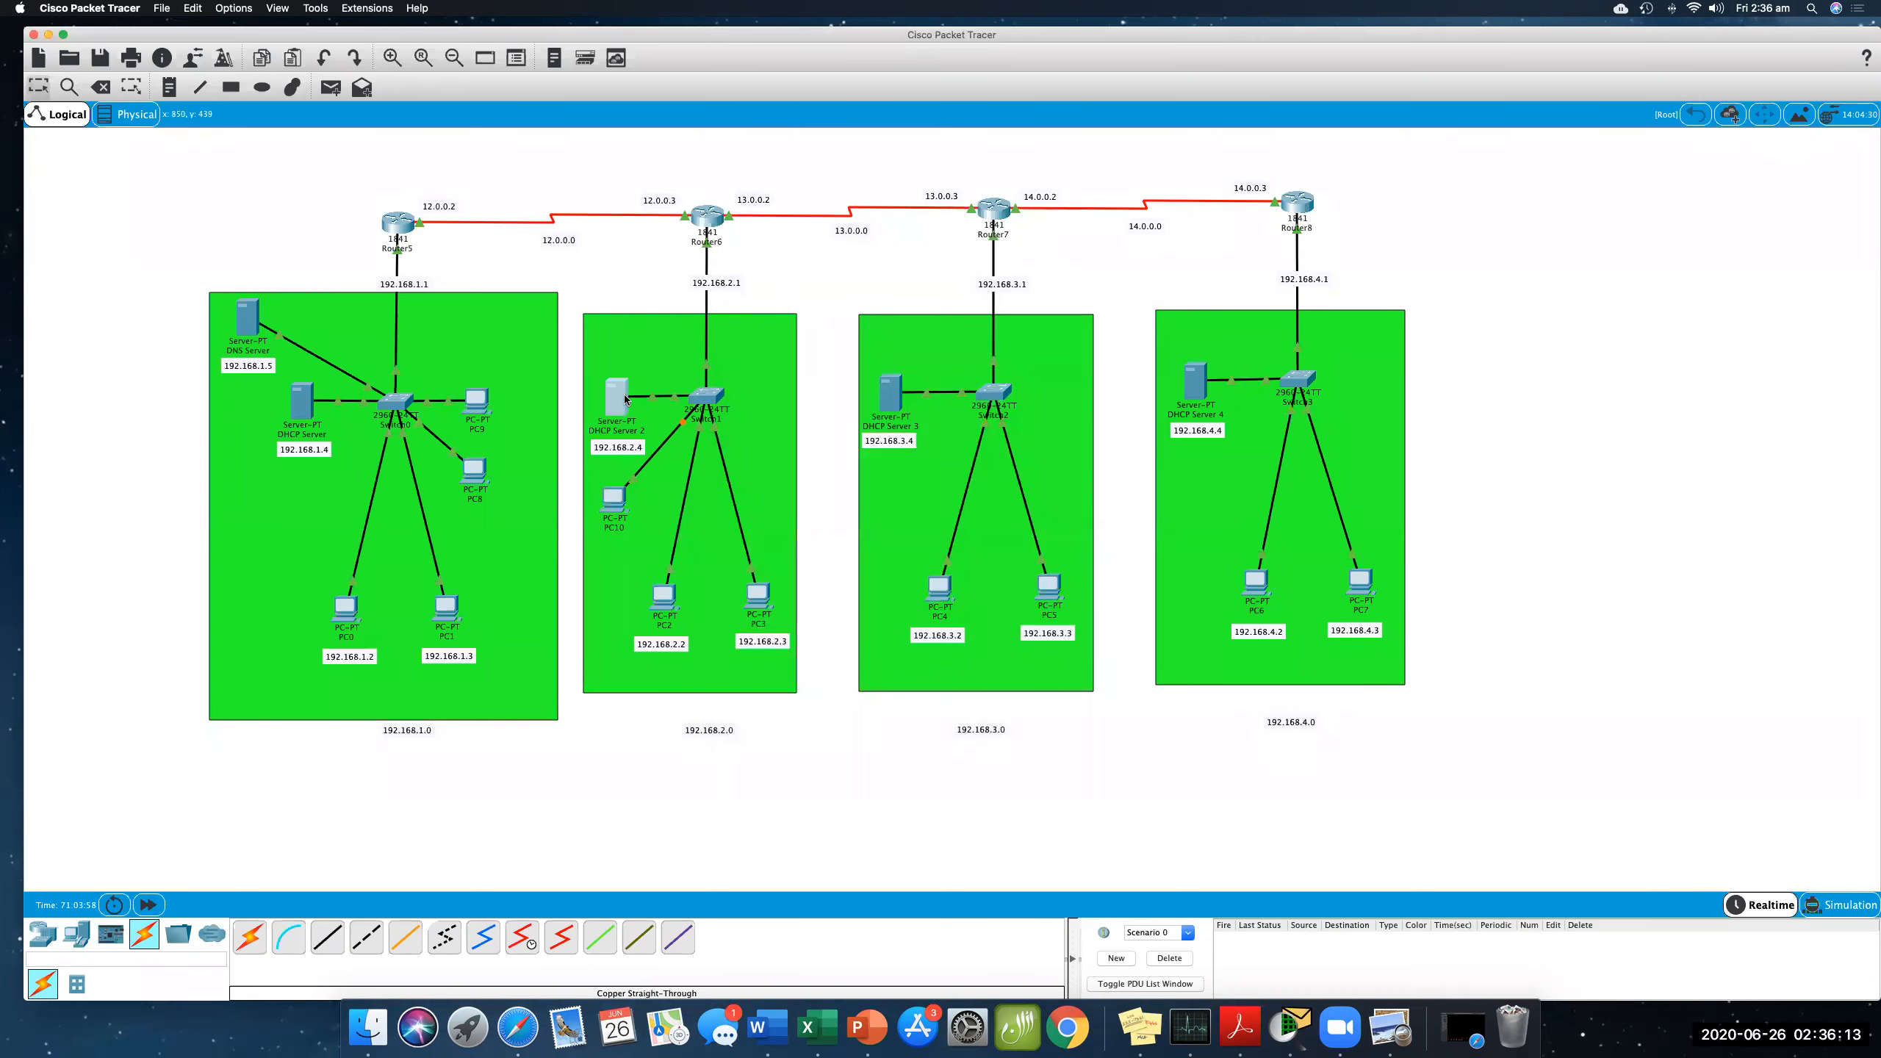
pyautogui.click(795, 401)
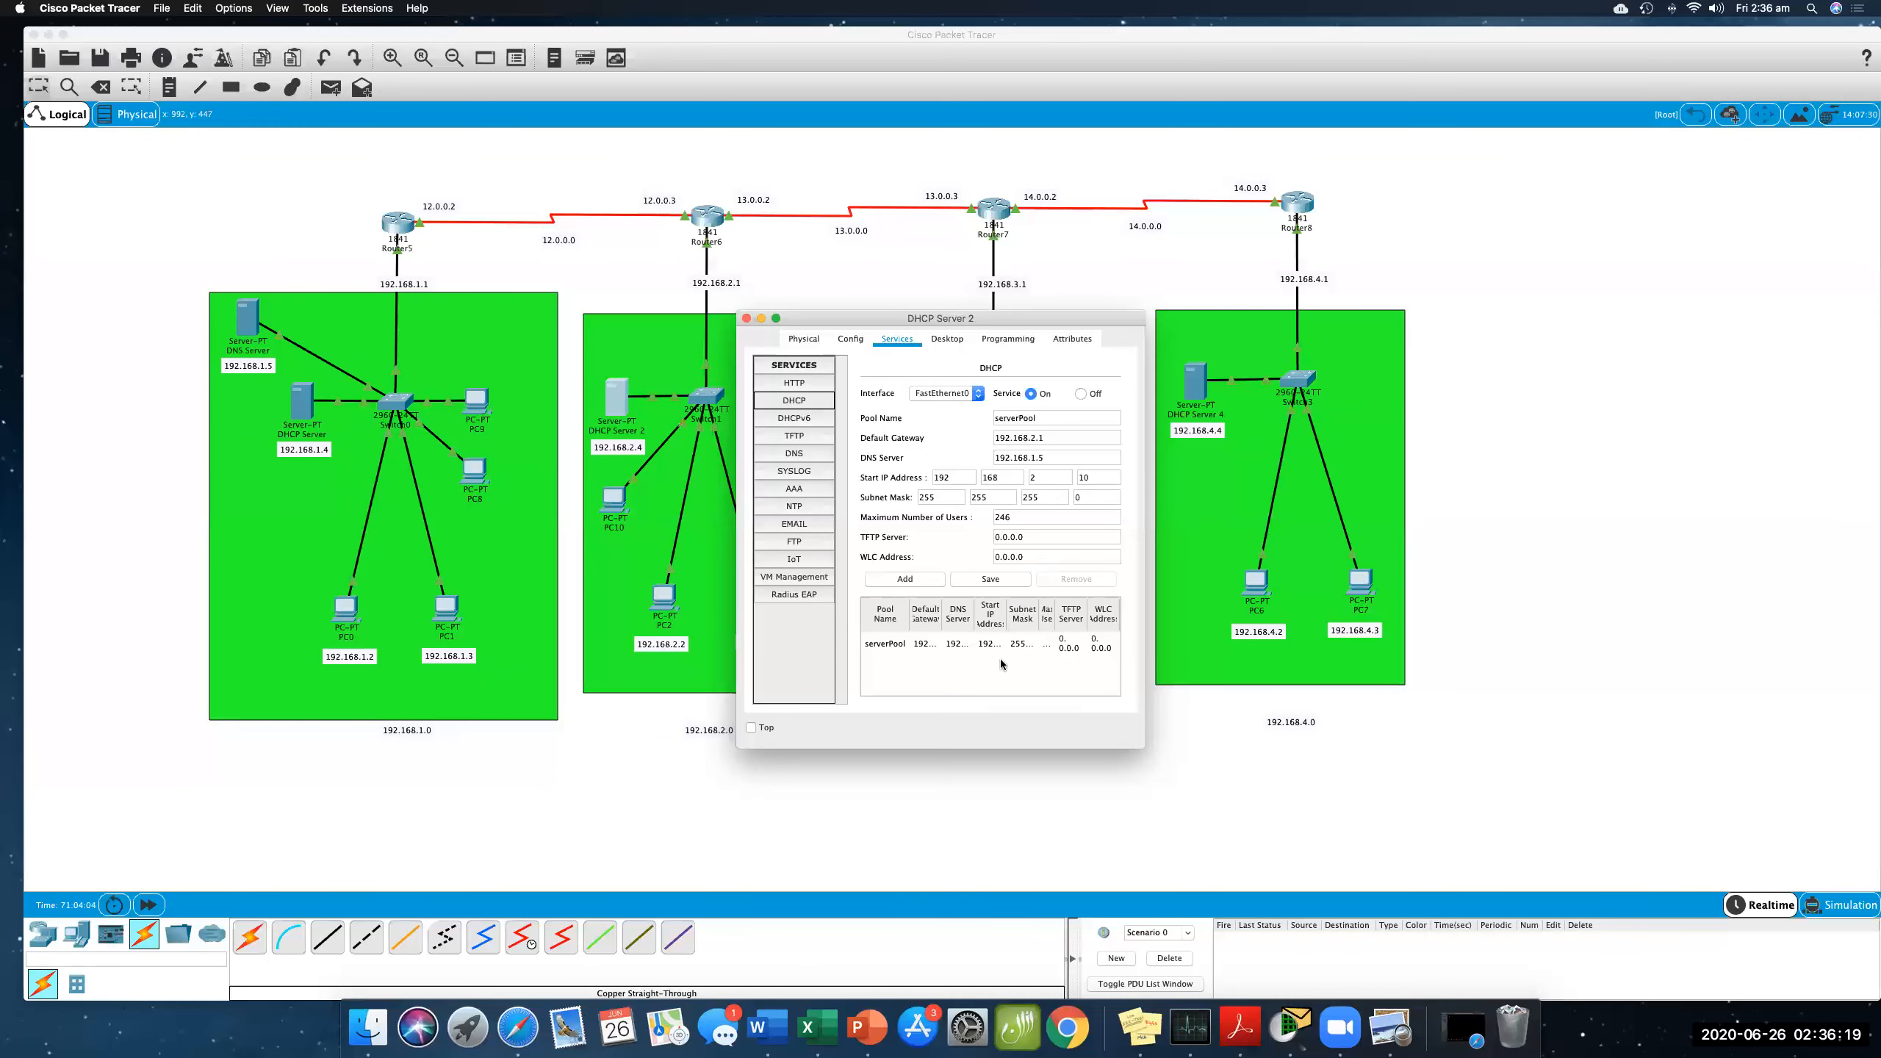
pyautogui.moveTo(1146, 591); pyautogui.dragTo(1417, 590)
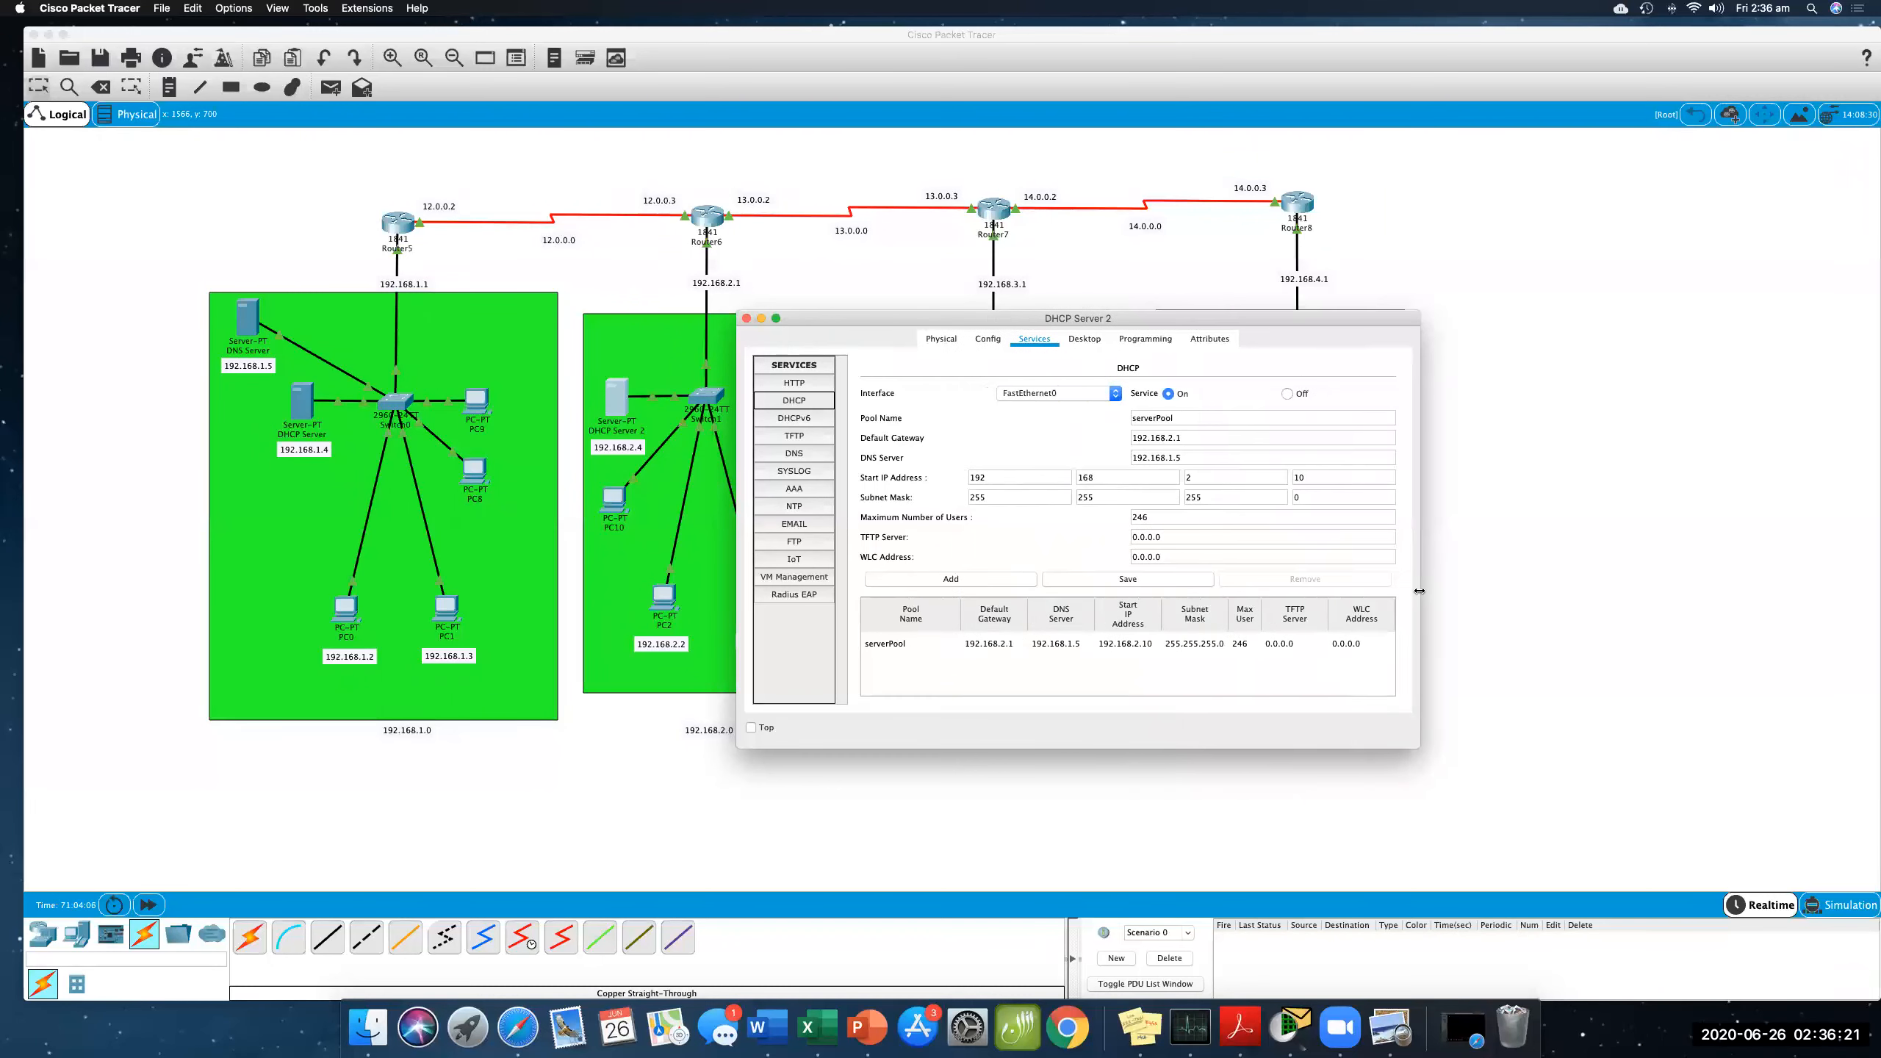
pyautogui.click(747, 320)
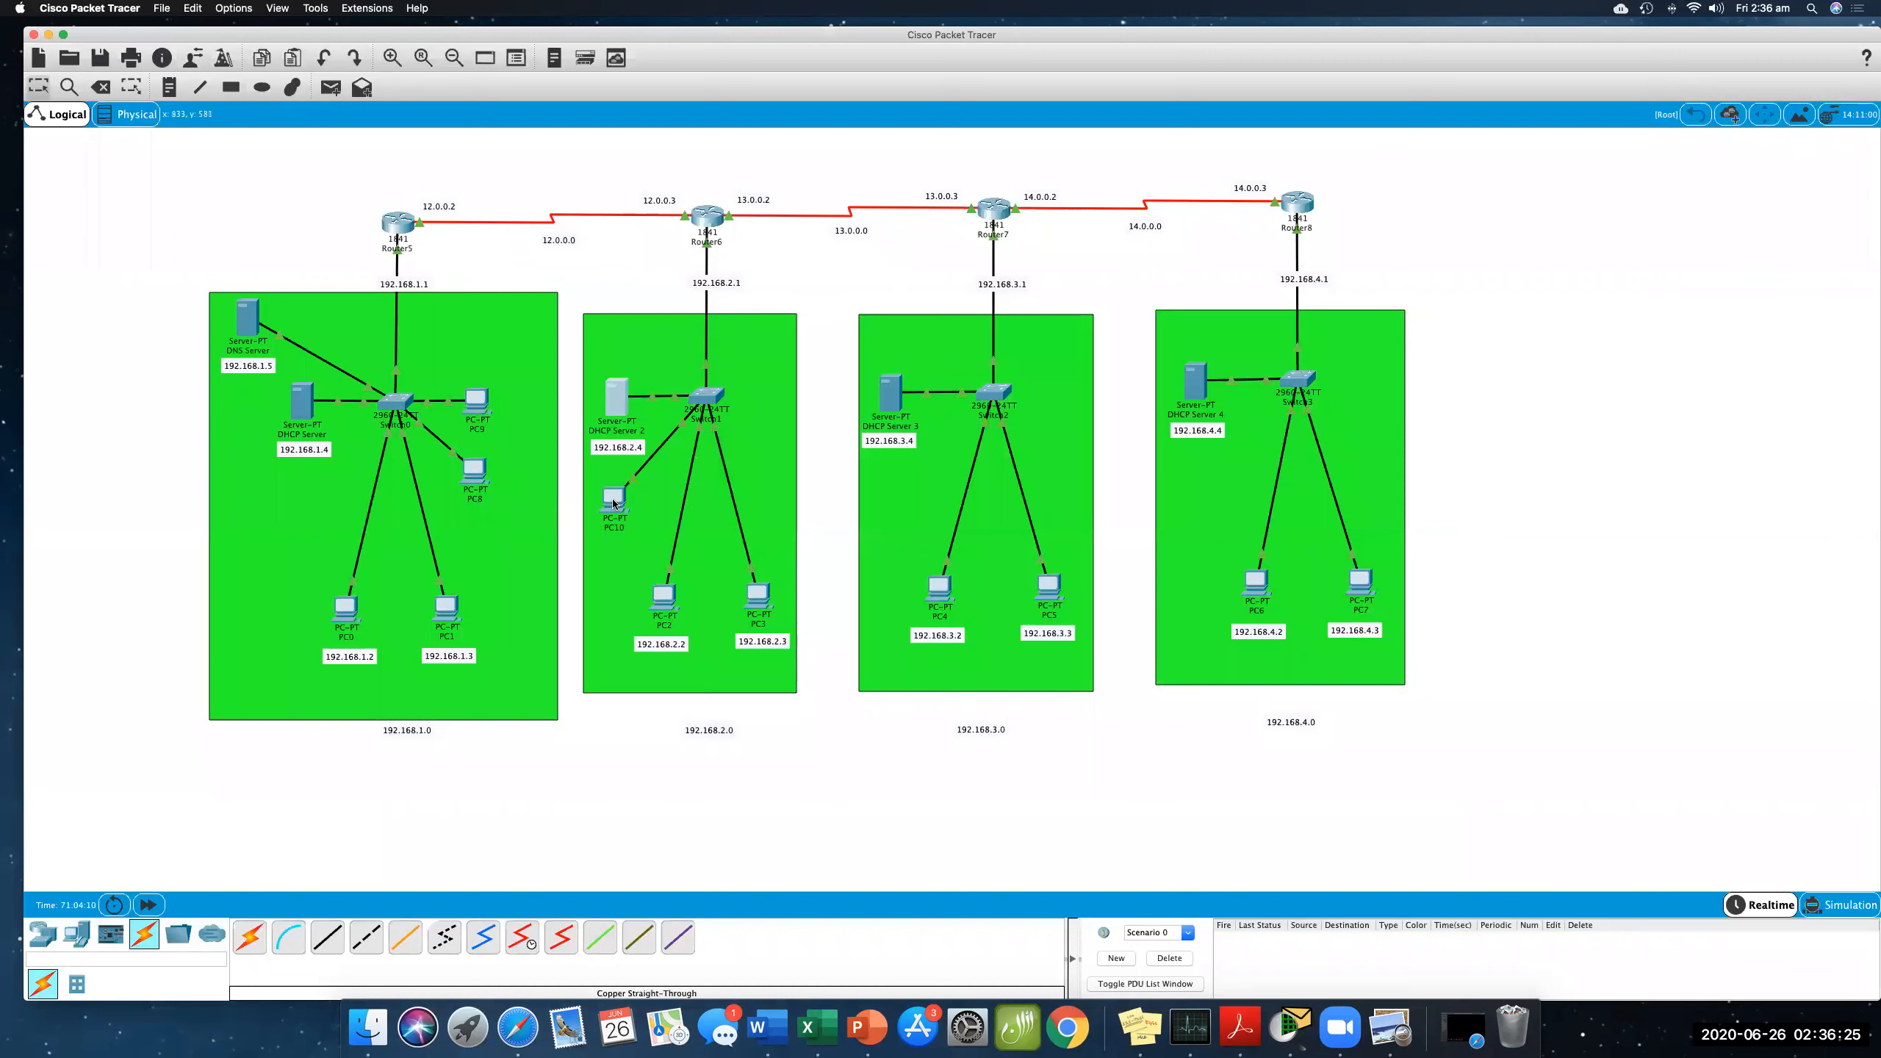
# - Re-request PC10's addressing by switching its IP configuration to Static and back to DHCP, then close the window
pyautogui.click(617, 501)
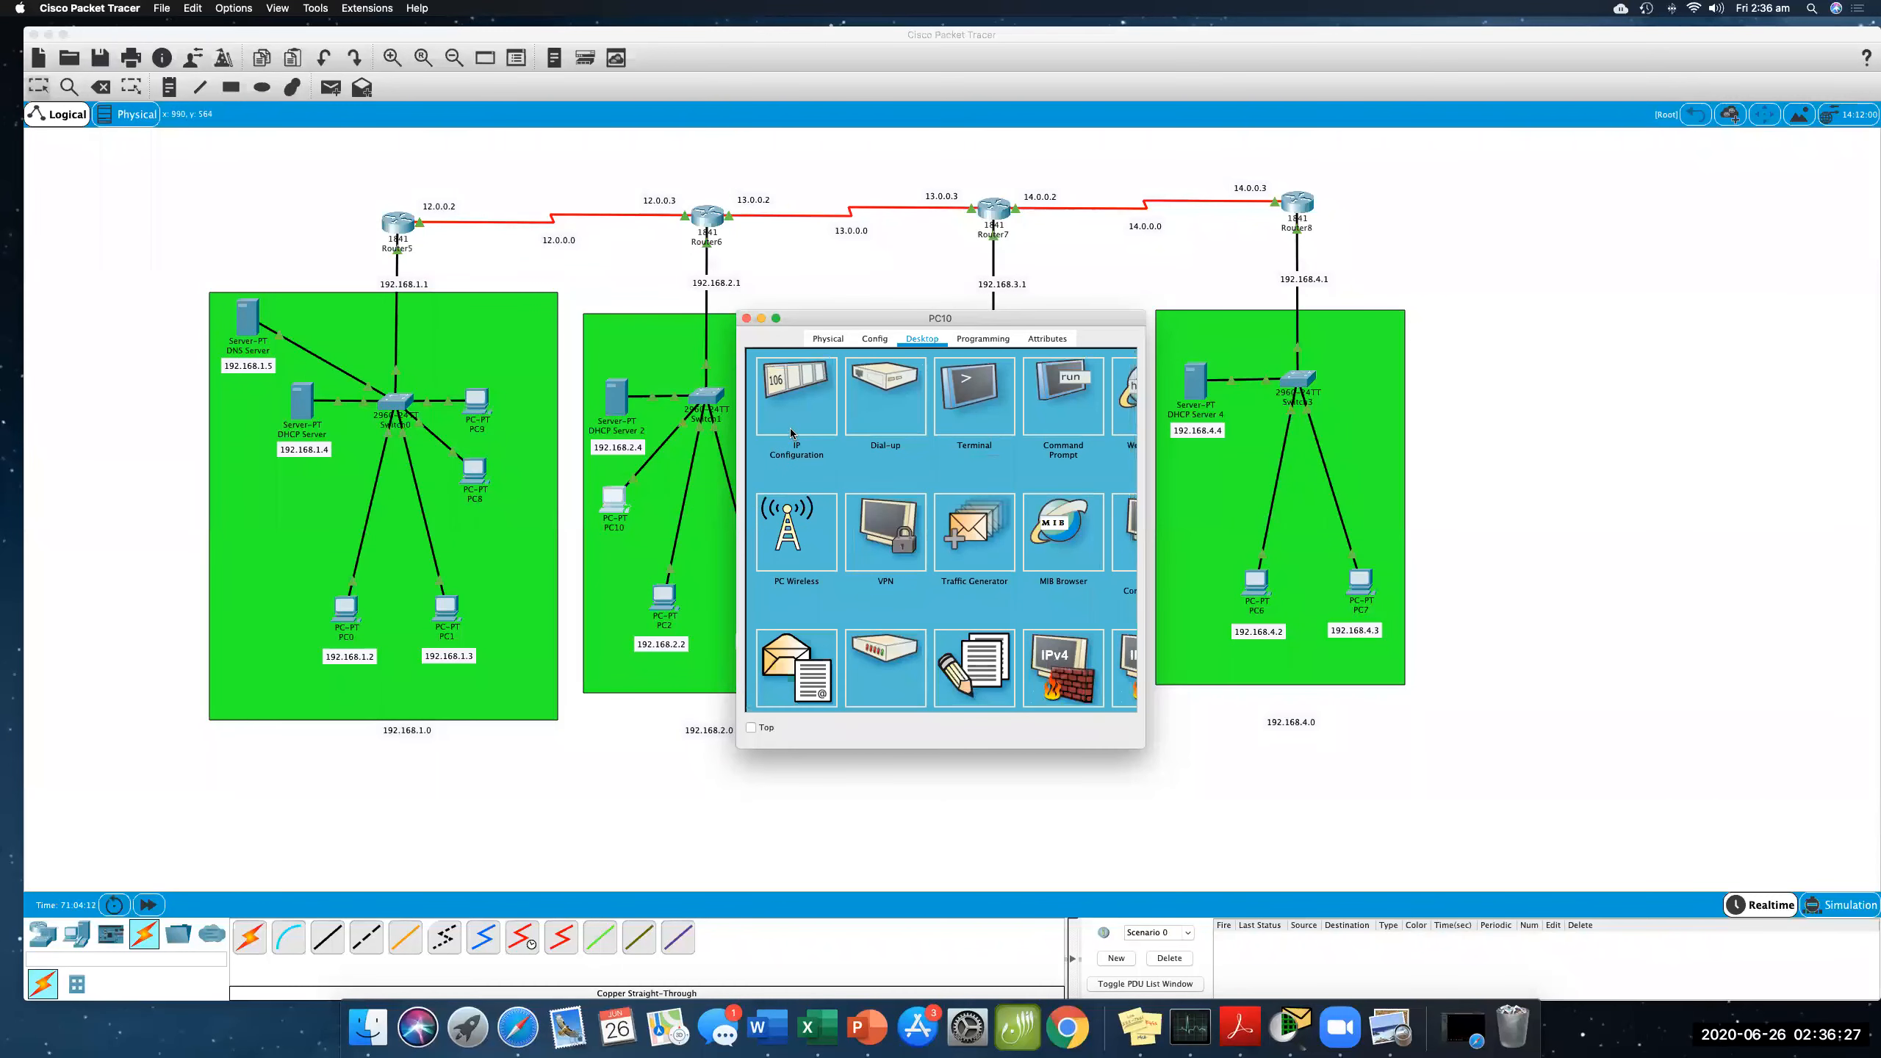
pyautogui.click(790, 424)
pyautogui.click(874, 434)
pyautogui.click(791, 434)
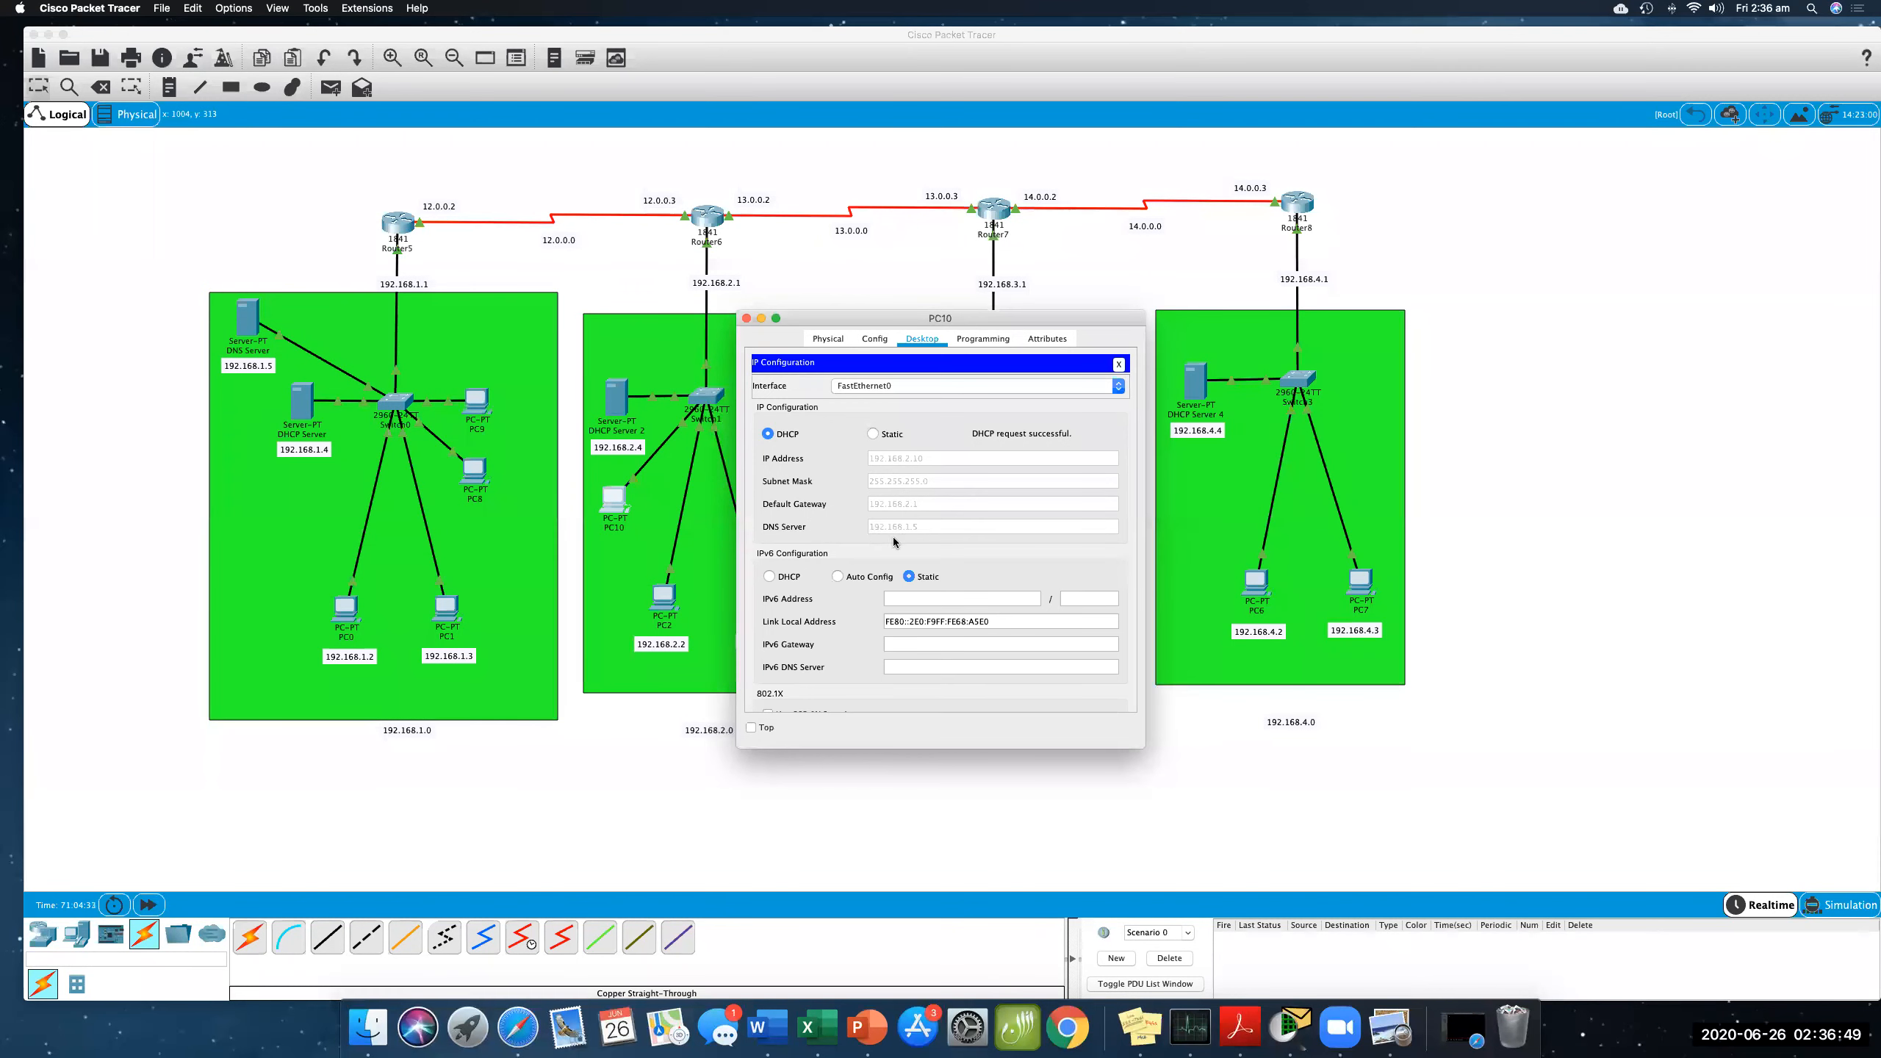
pyautogui.click(984, 37)
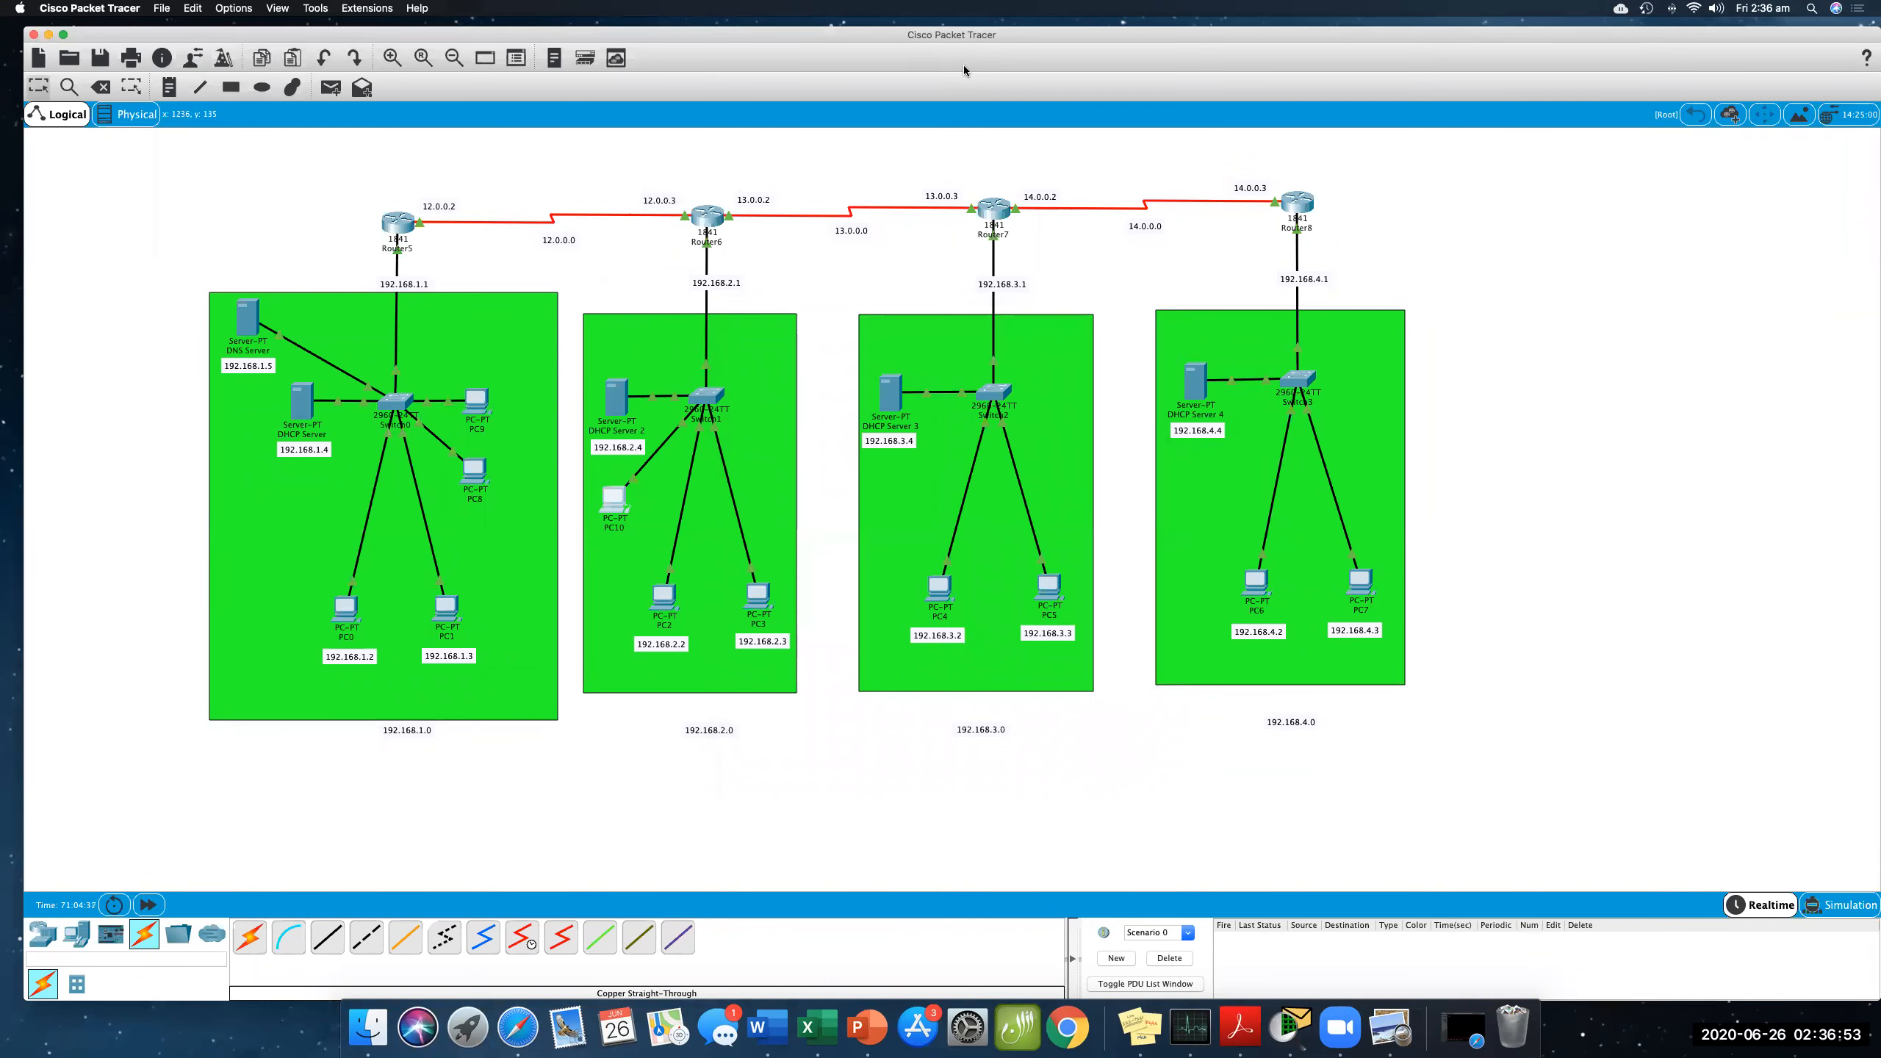